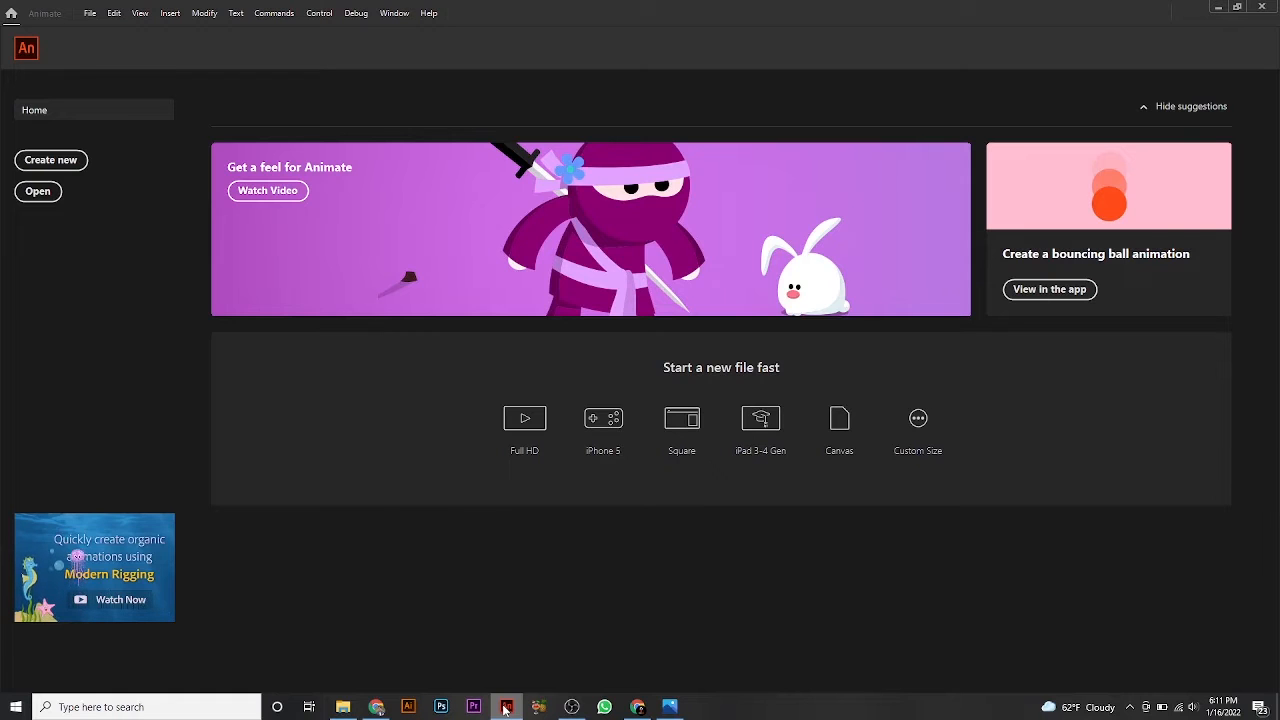
# Switch to the Photos viewer to examine the traditional animator photo up close and view the walk-cycle pose picture.
pyautogui.click(1213, 7)
pyautogui.click(1203, 7)
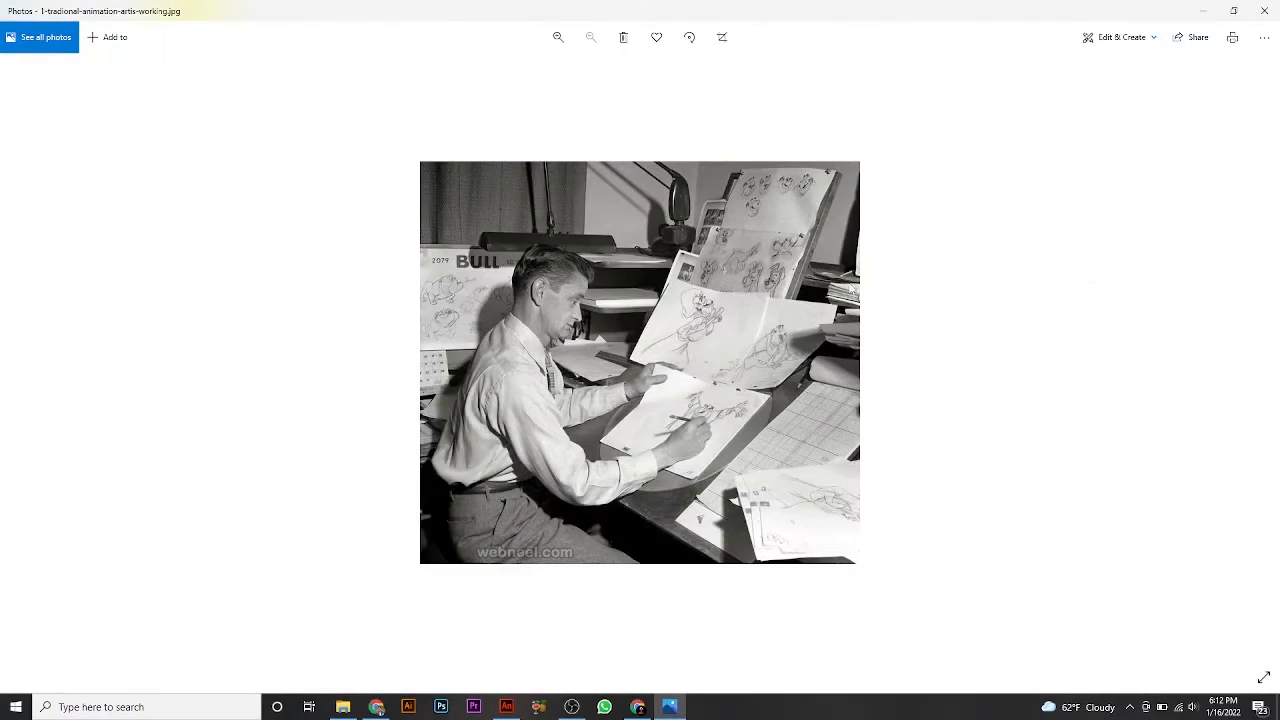
pyautogui.scroll(2, 699, 396)
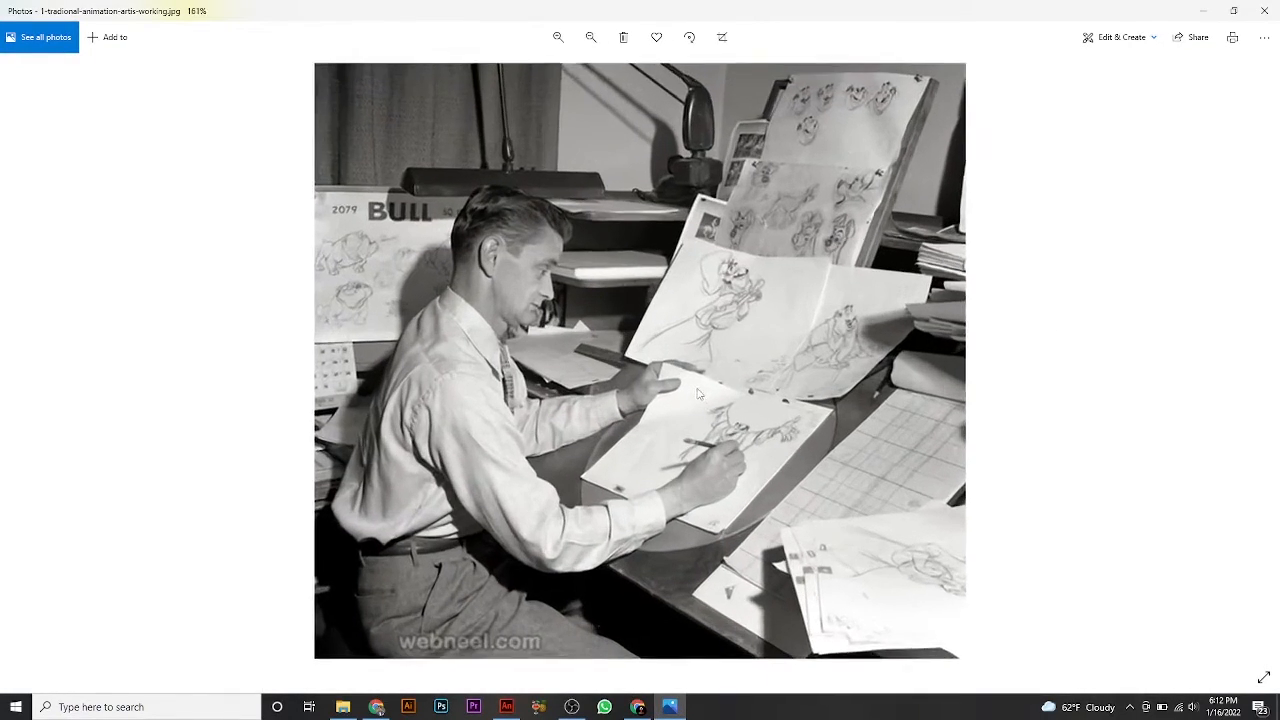
pyautogui.scroll(1, 699, 394)
pyautogui.scroll(-6, 699, 394)
pyautogui.press('Right')
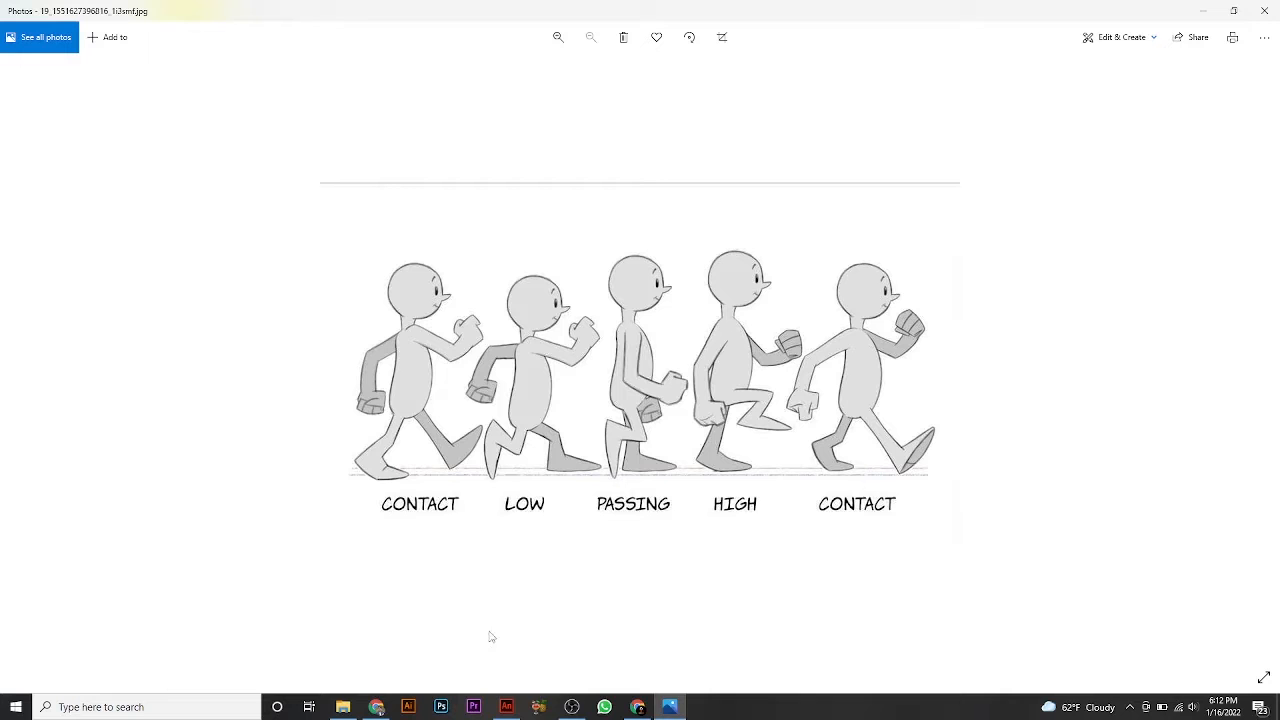
# Switch to Adobe Animate and create a 1280 x 720 HD character animation document at 30 fps with ActionScript 3.0.
pyautogui.click(507, 707)
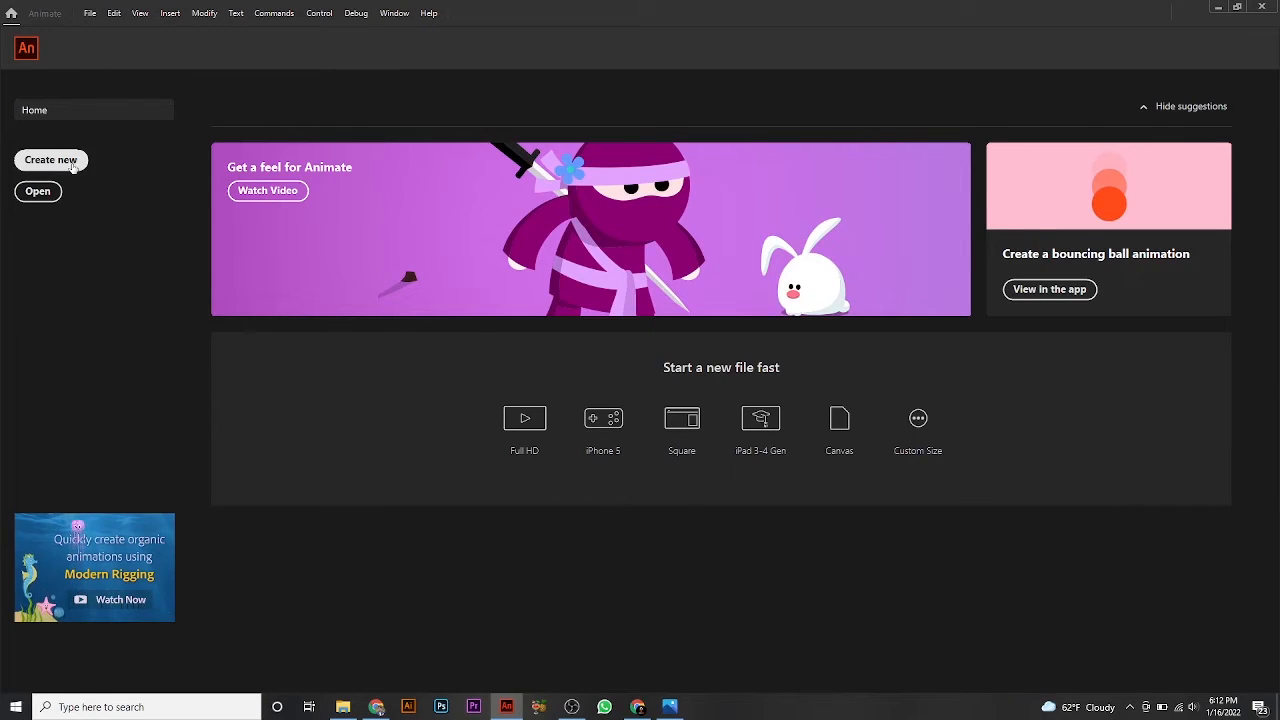
pyautogui.click(72, 167)
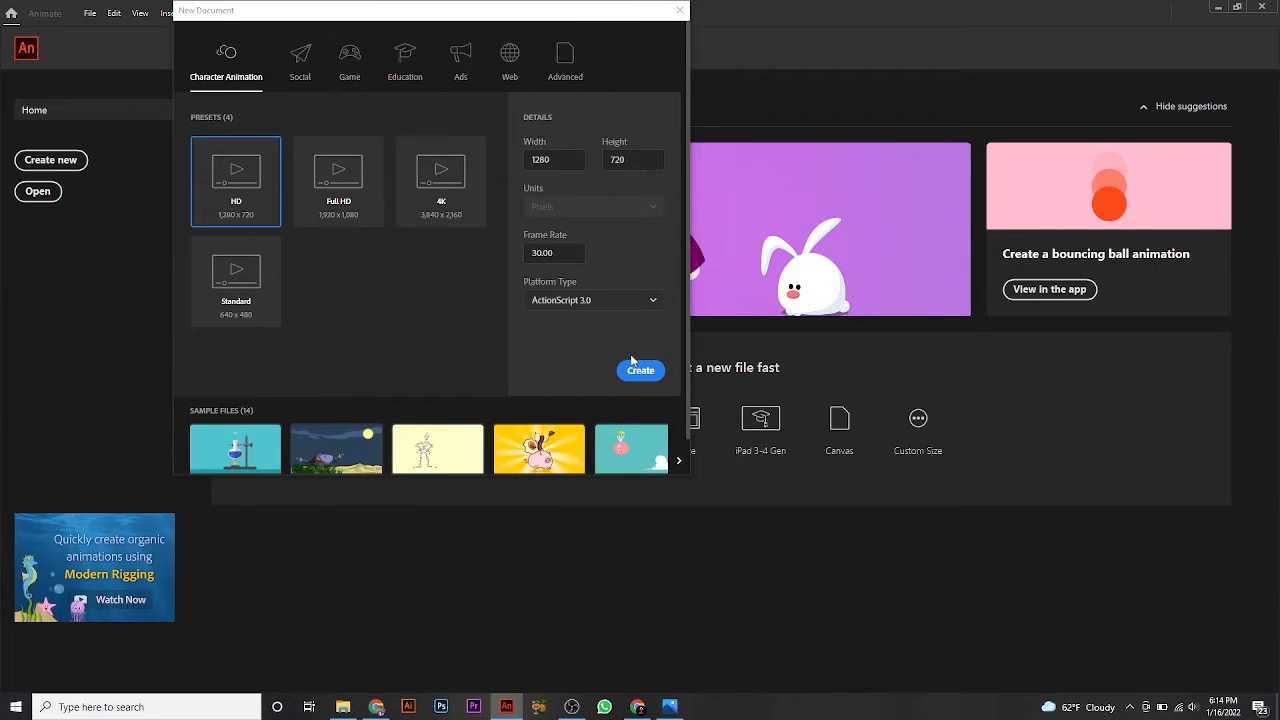
pyautogui.click(646, 381)
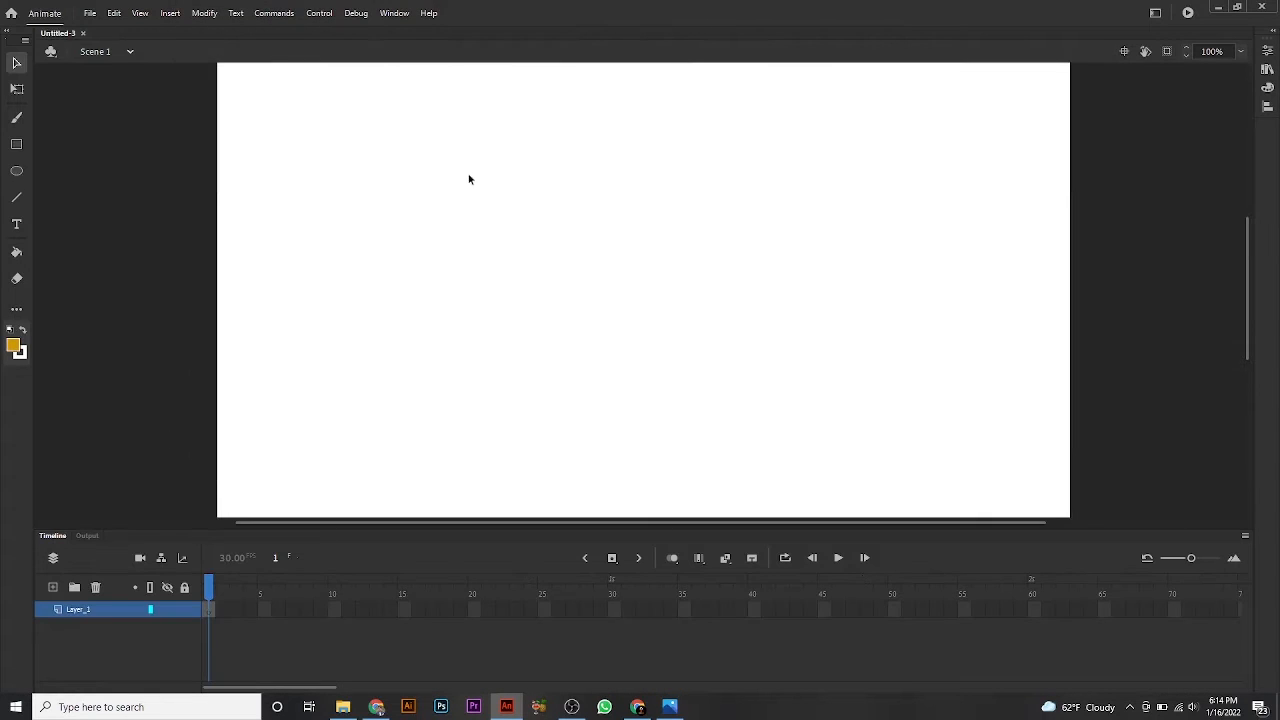
pyautogui.scroll(-2, 521, 262)
pyautogui.scroll(2, 600, 298)
pyautogui.scroll(-2, 638, 300)
pyautogui.click(209, 589)
# Try out the Animator and Classic workspace layouts and return to the Basic workspace.
pyautogui.click(1155, 13)
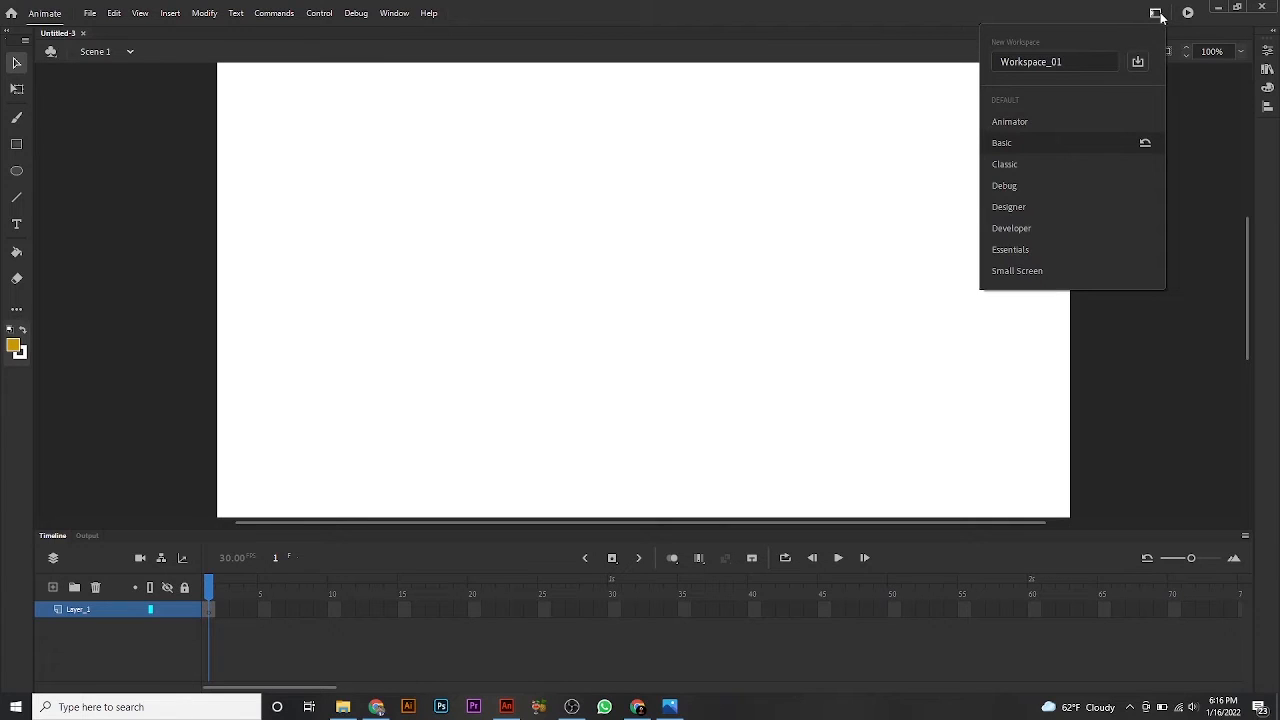
pyautogui.click(1022, 121)
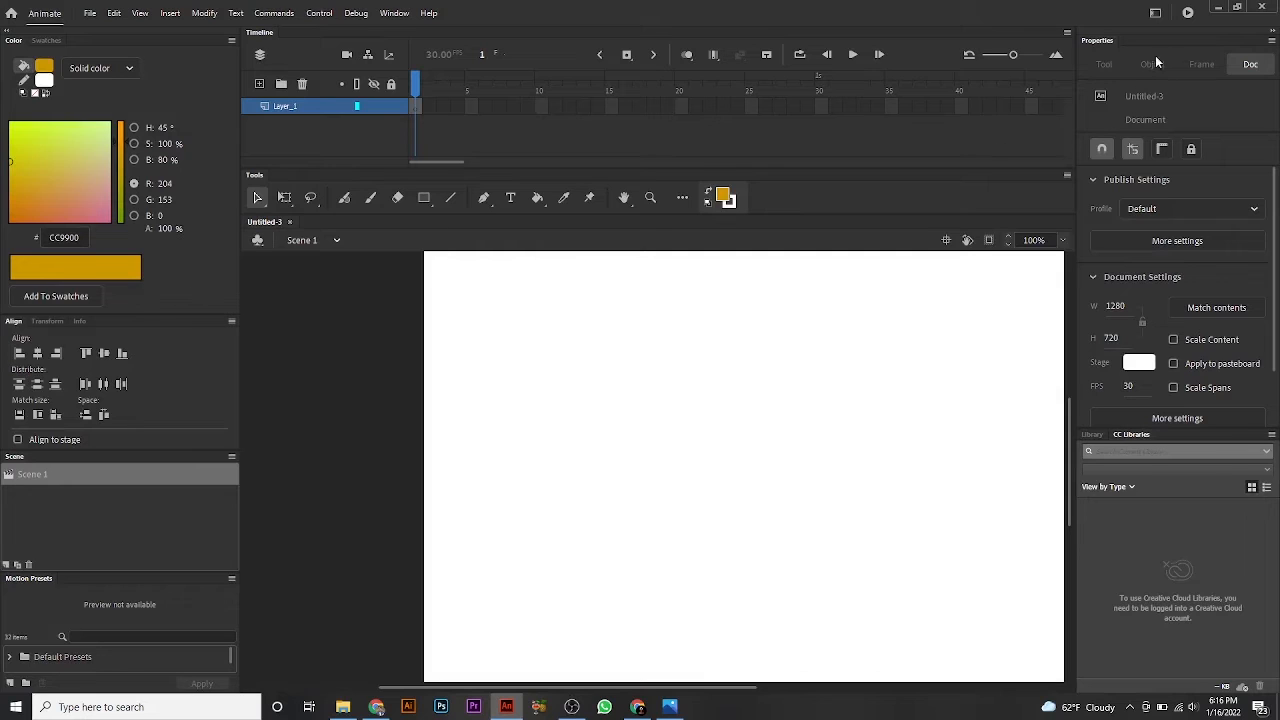
pyautogui.click(1155, 13)
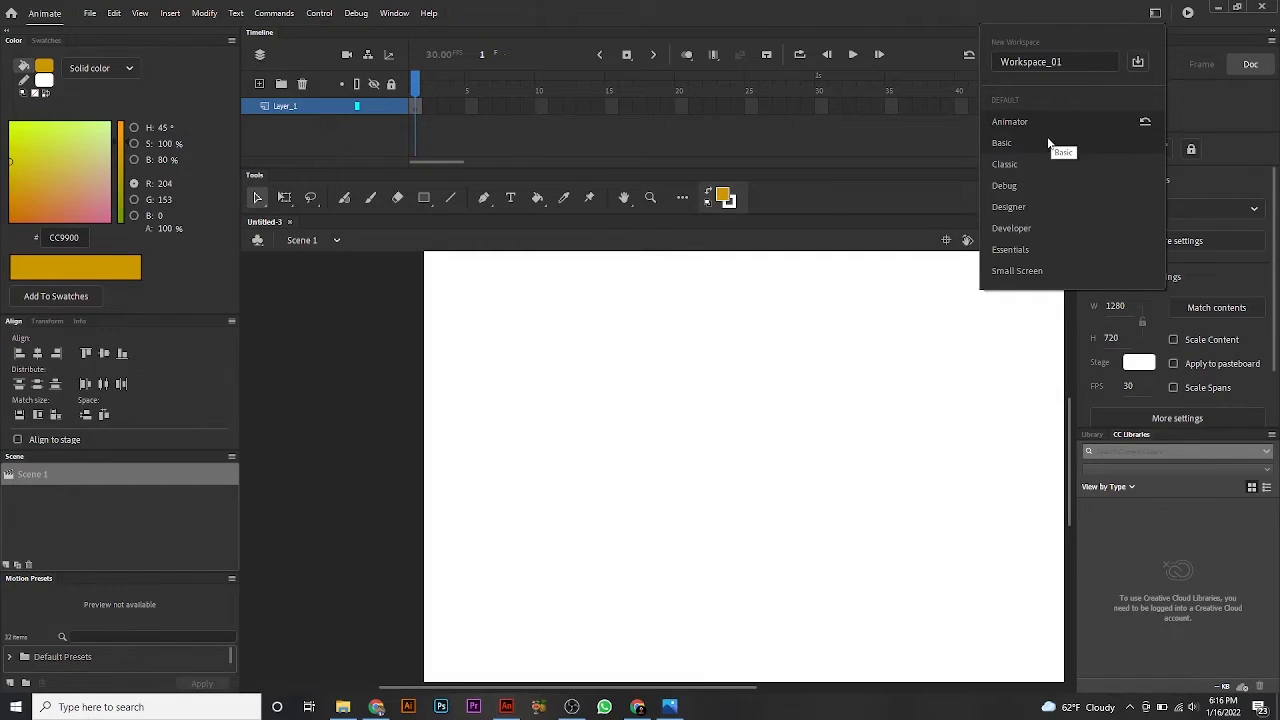
pyautogui.click(1076, 163)
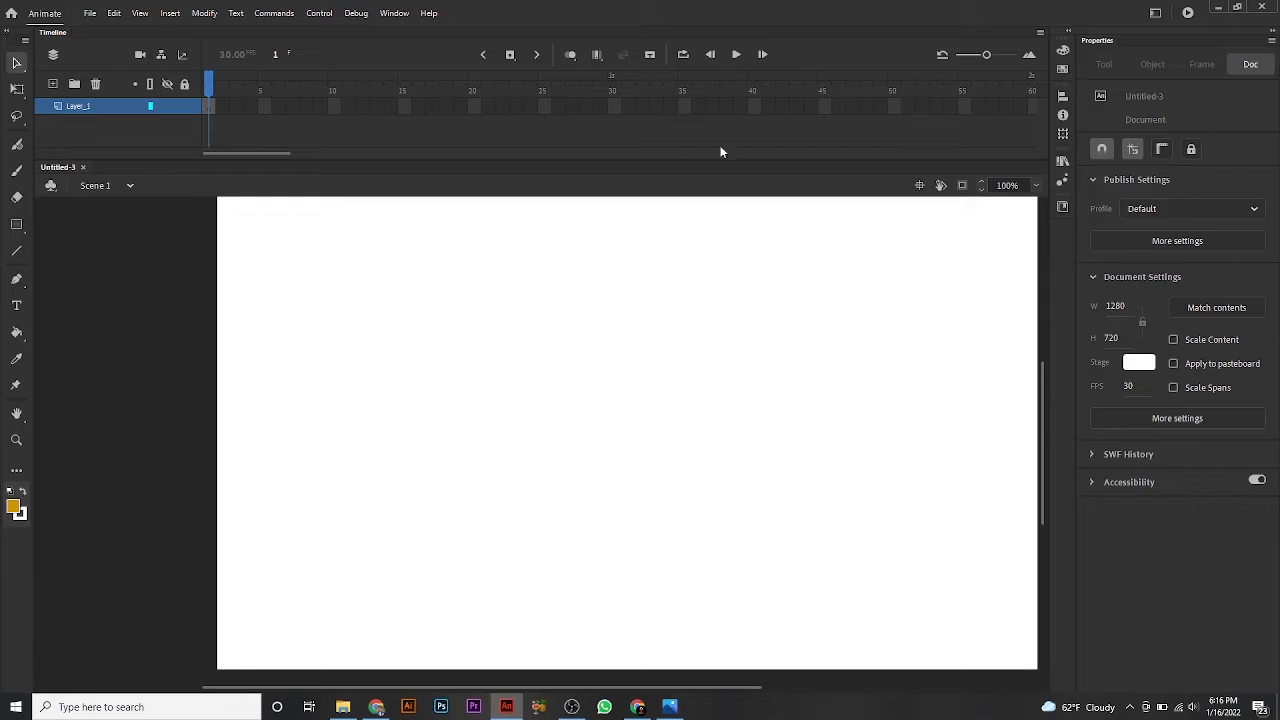
pyautogui.moveTo(791, 314); pyautogui.dragTo(728, 312)
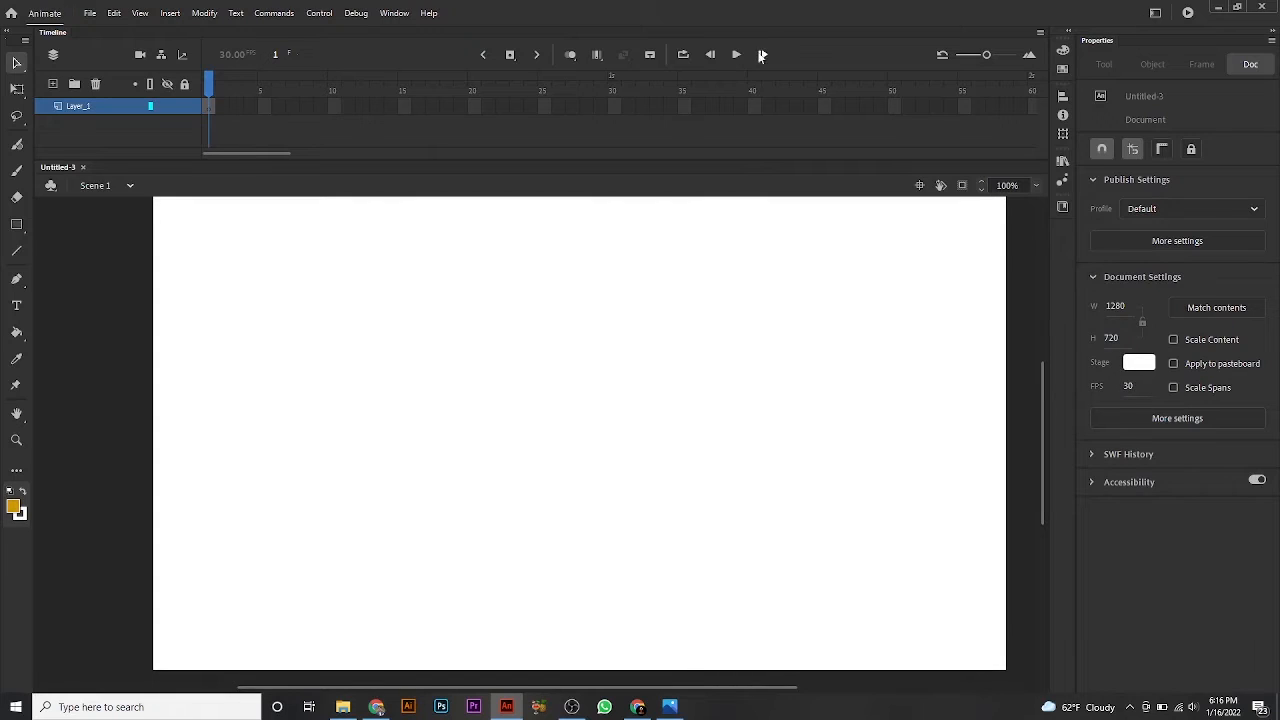
pyautogui.click(1156, 14)
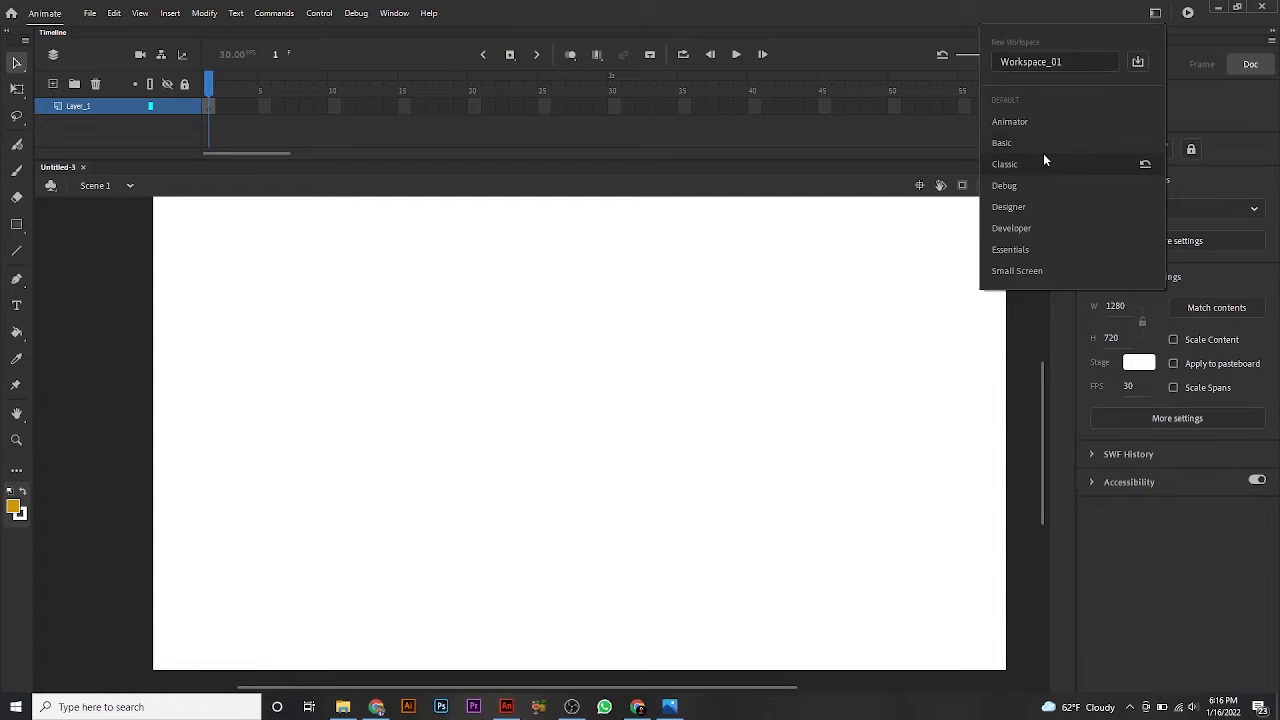
pyautogui.click(1025, 145)
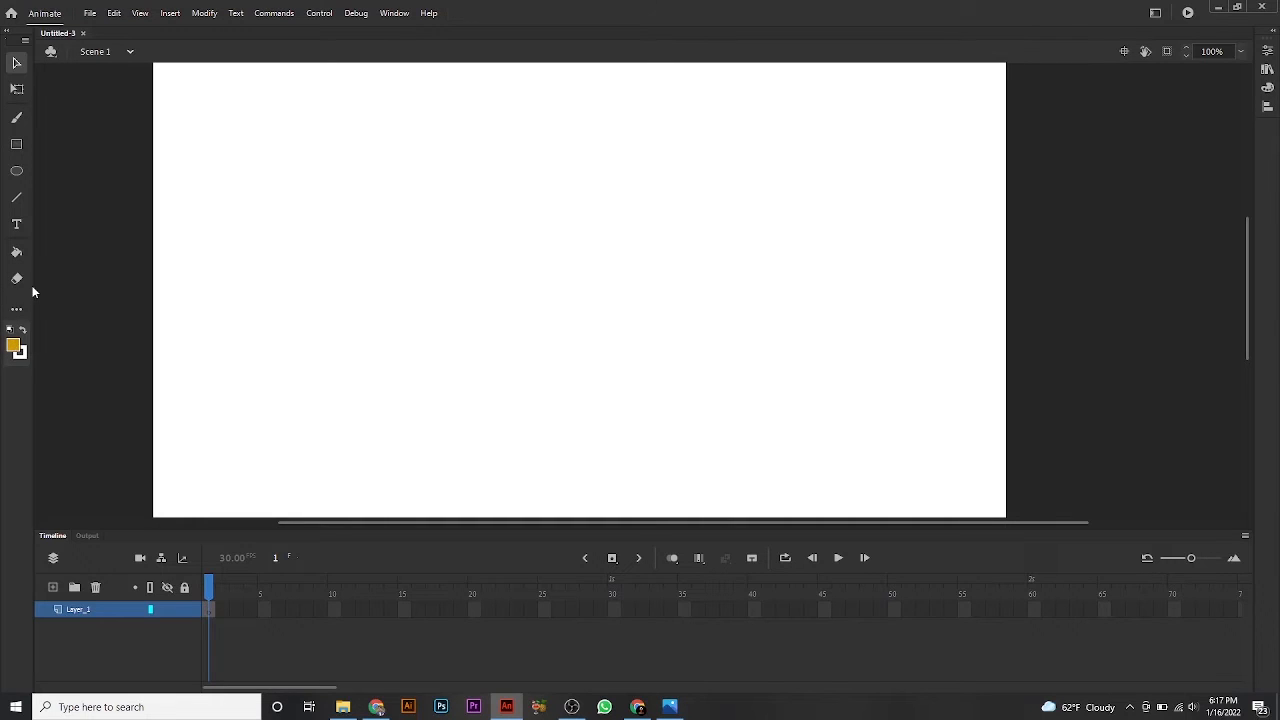
# Draw a large gold rectangle with the Rectangle tool on the left half of the stage as the vehicle body.
pyautogui.click(16, 173)
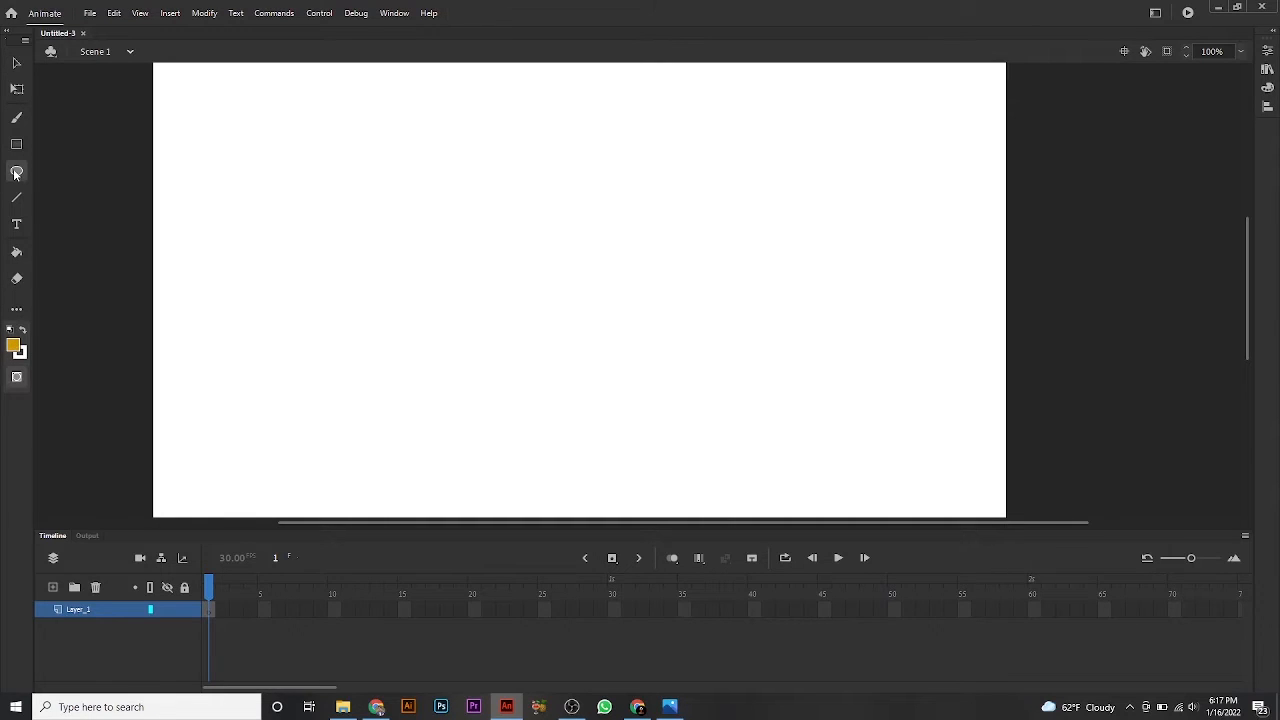
pyautogui.click(15, 147)
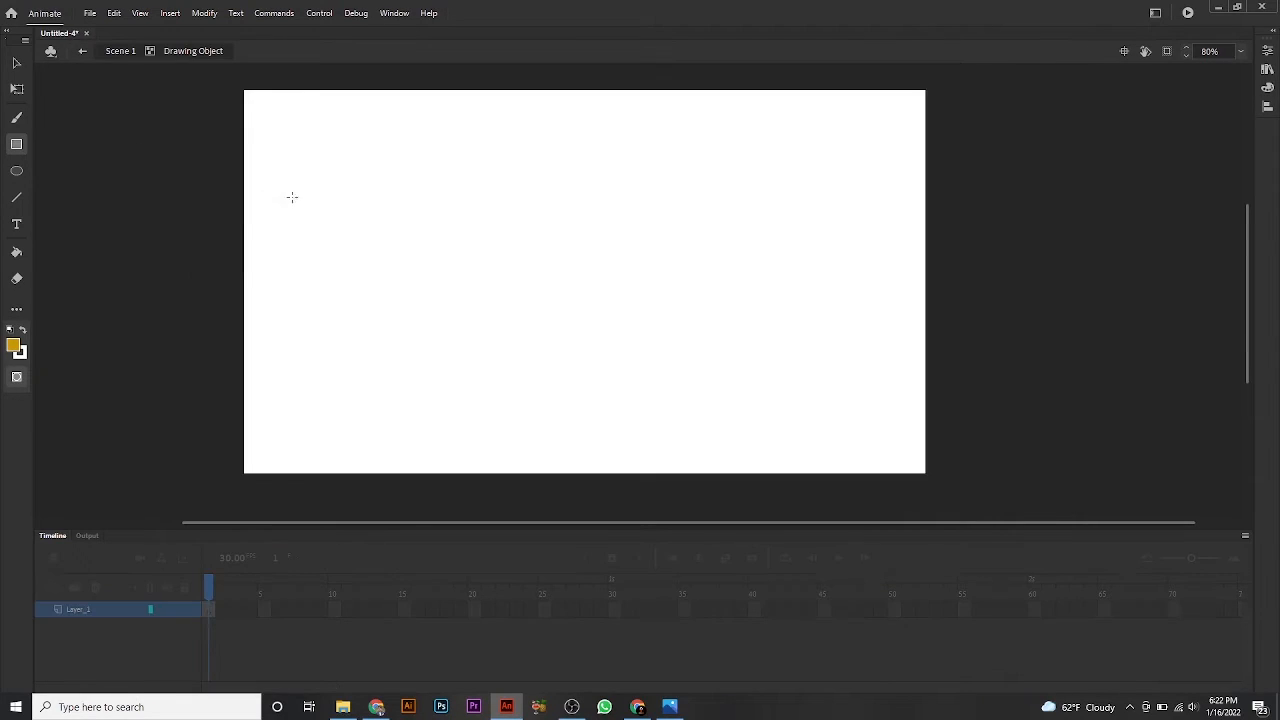
pyautogui.moveTo(308, 197); pyautogui.dragTo(580, 371)
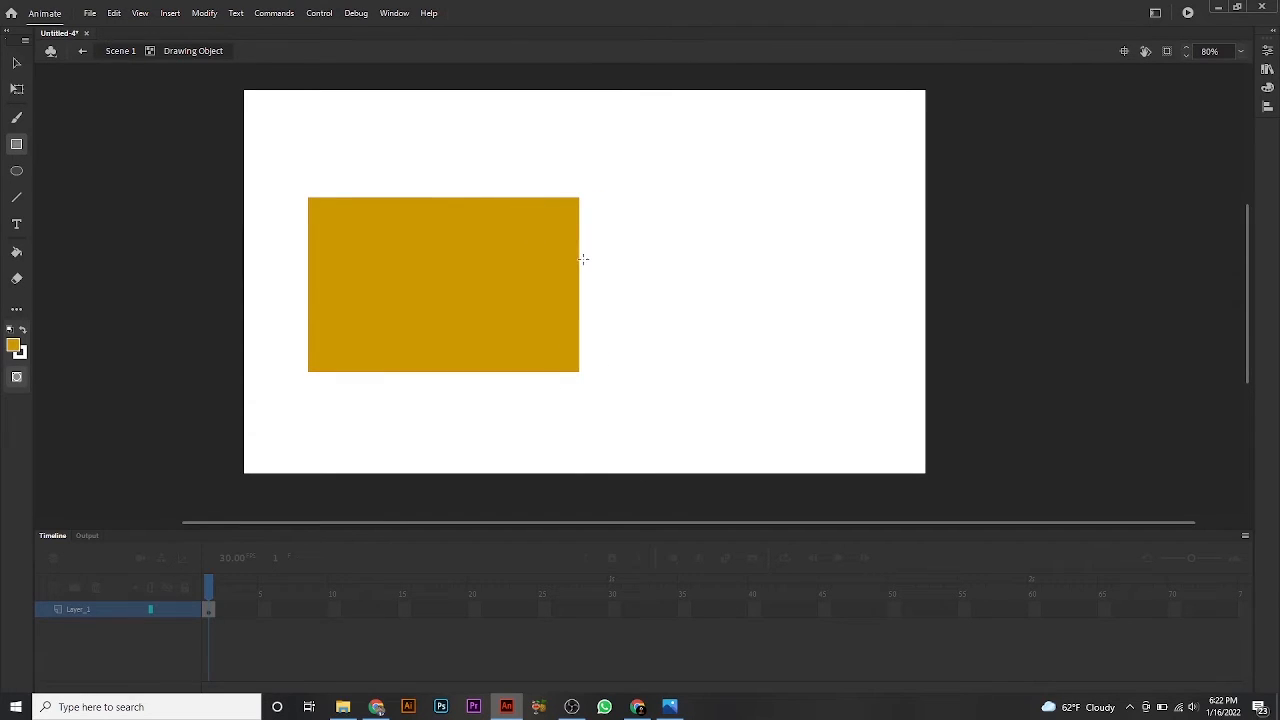
# Draw a second, narrower gold rectangle of the same height flush against the right edge of the large rectangle.
pyautogui.click(16, 63)
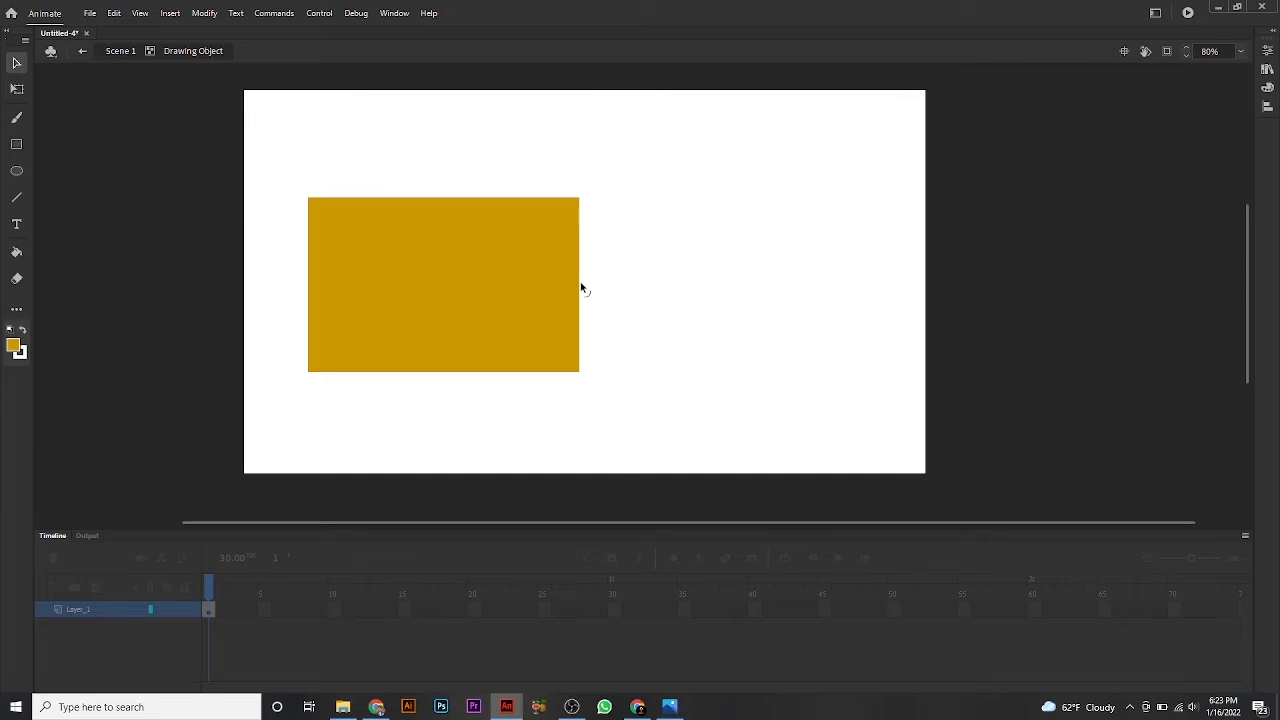
pyautogui.moveTo(580, 286)
pyautogui.mouseDown()
pyautogui.moveTo(543, 283)
pyautogui.moveTo(580, 286)
pyautogui.mouseUp()
pyautogui.click(16, 144)
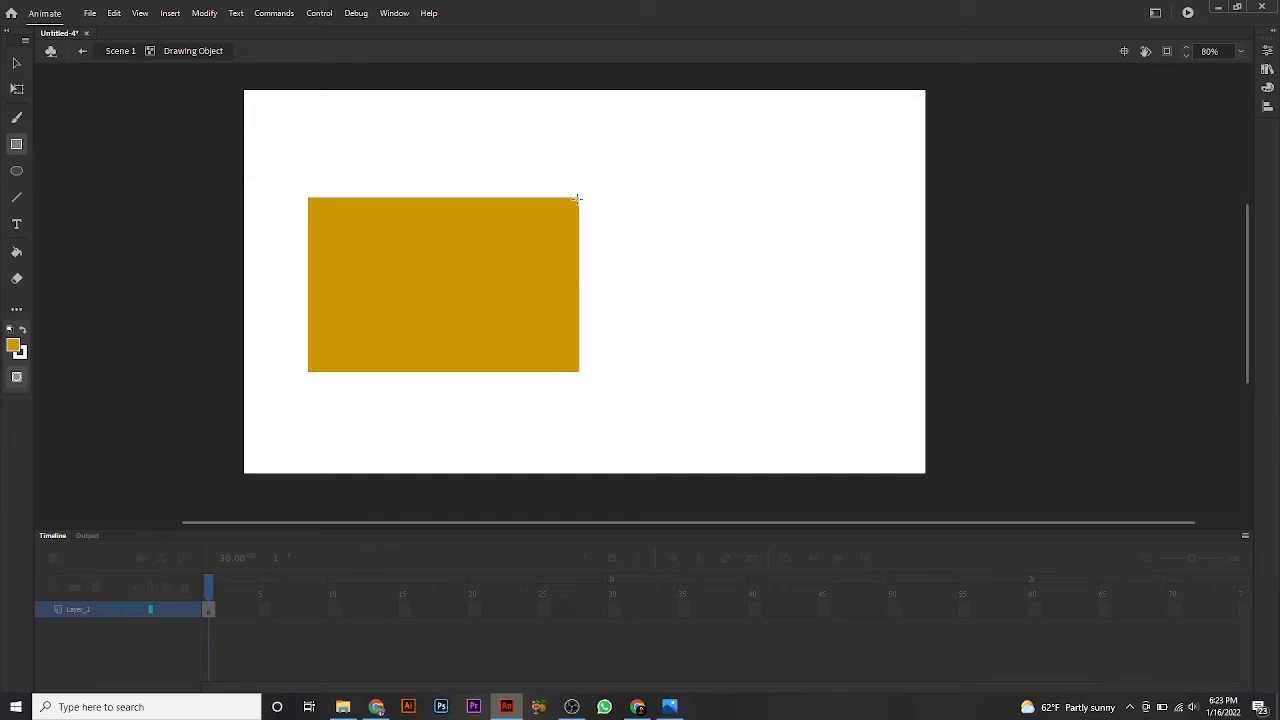
pyautogui.moveTo(578, 198); pyautogui.dragTo(684, 371)
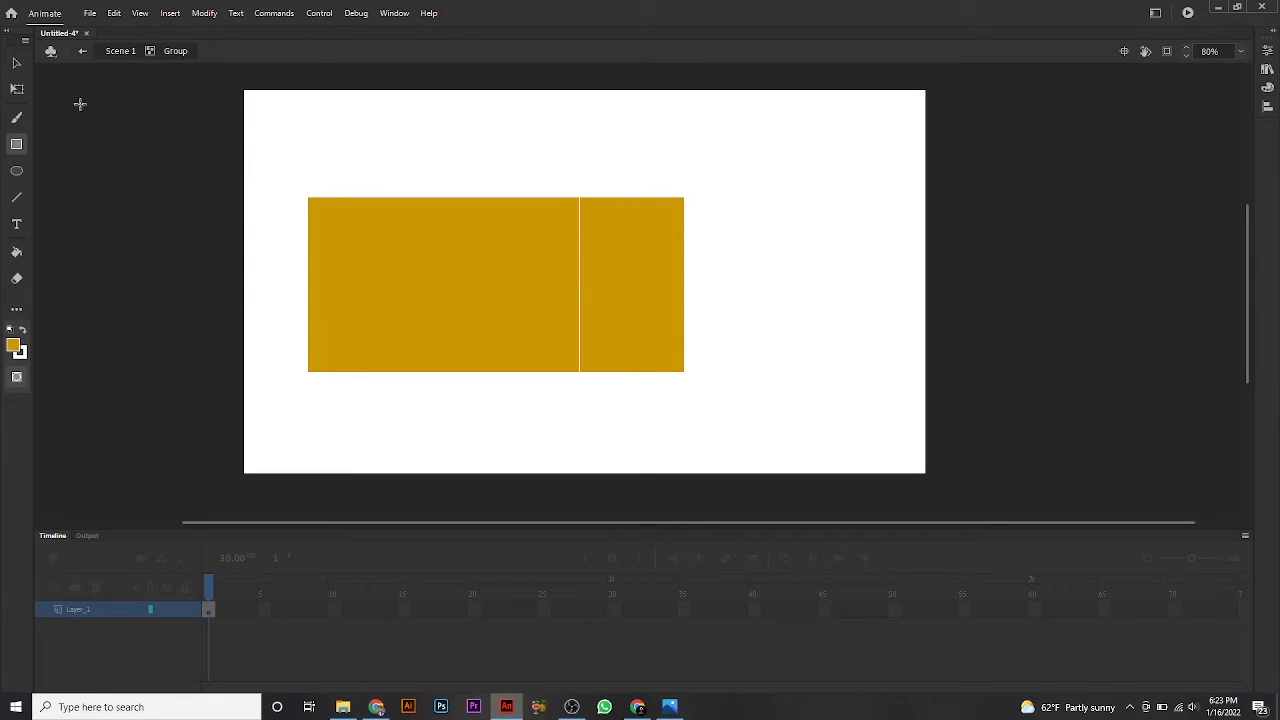
# Pull the narrow rectangle's upper outer corner inward with the Selection tool, reshaping it into a right triangle with a sloping front.
pyautogui.click(16, 63)
pyautogui.click(646, 210)
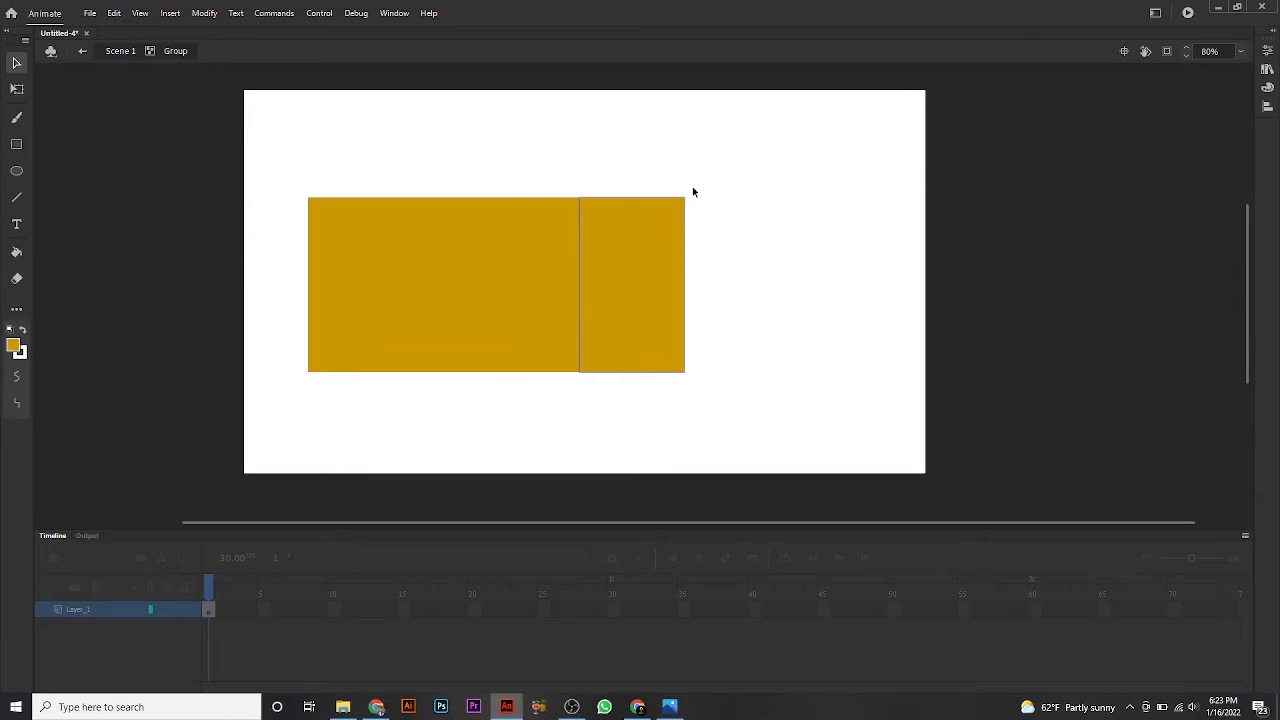
pyautogui.click(692, 187)
pyautogui.click(661, 221)
pyautogui.click(697, 196)
pyautogui.click(667, 224)
pyautogui.click(727, 271)
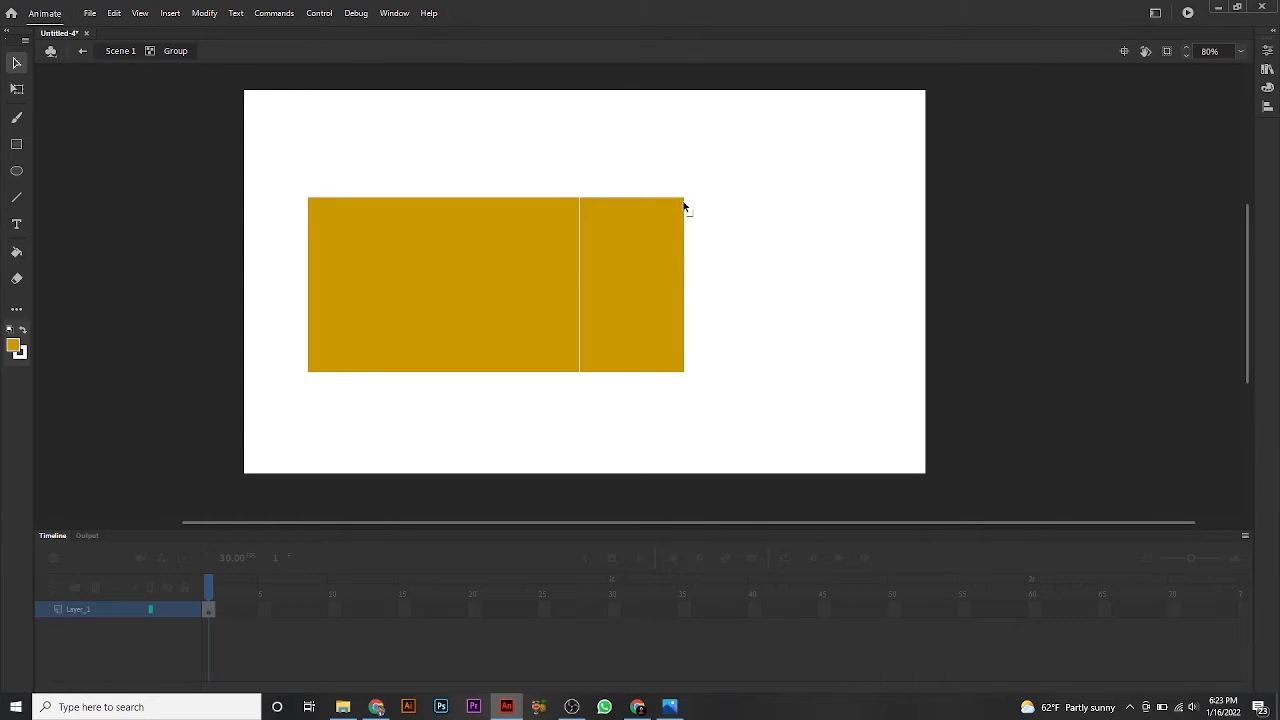
pyautogui.moveTo(684, 204); pyautogui.dragTo(685, 256)
pyautogui.moveTo(685, 200); pyautogui.dragTo(624, 276)
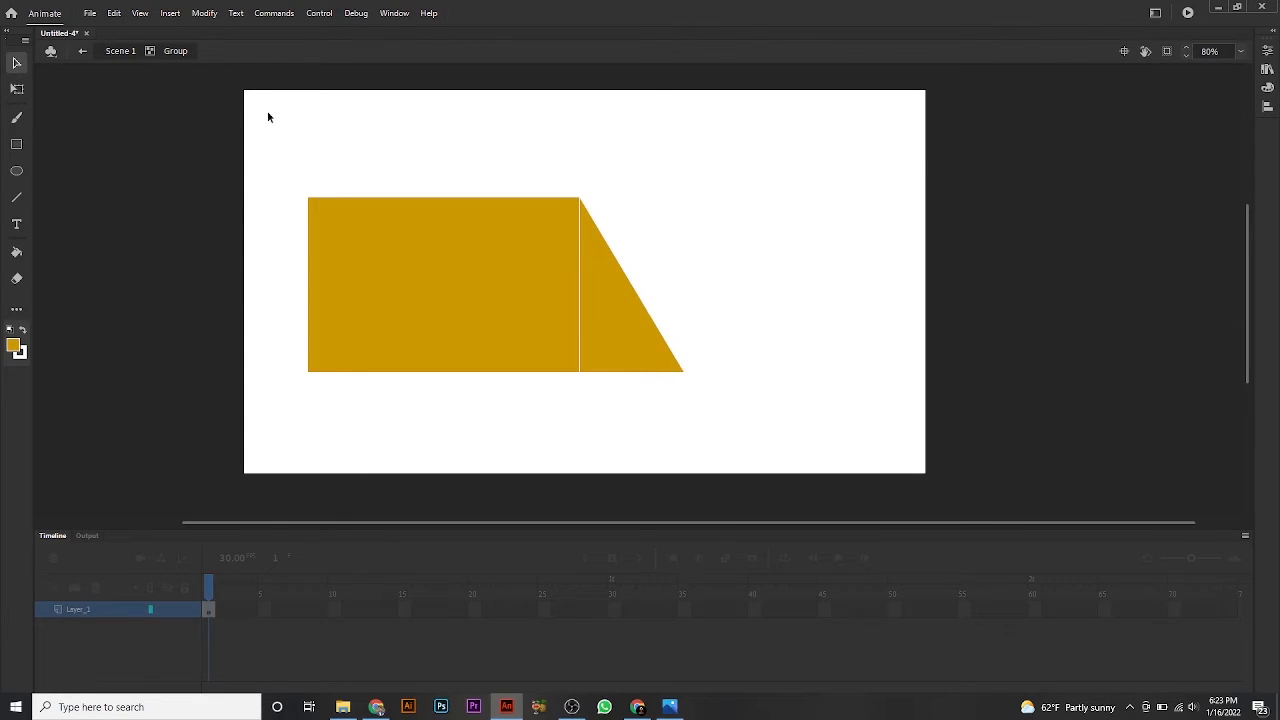
# Draw two similar gold circles with the Oval tool along the large rectangle's lower edge as wheels.
pyautogui.click(16, 171)
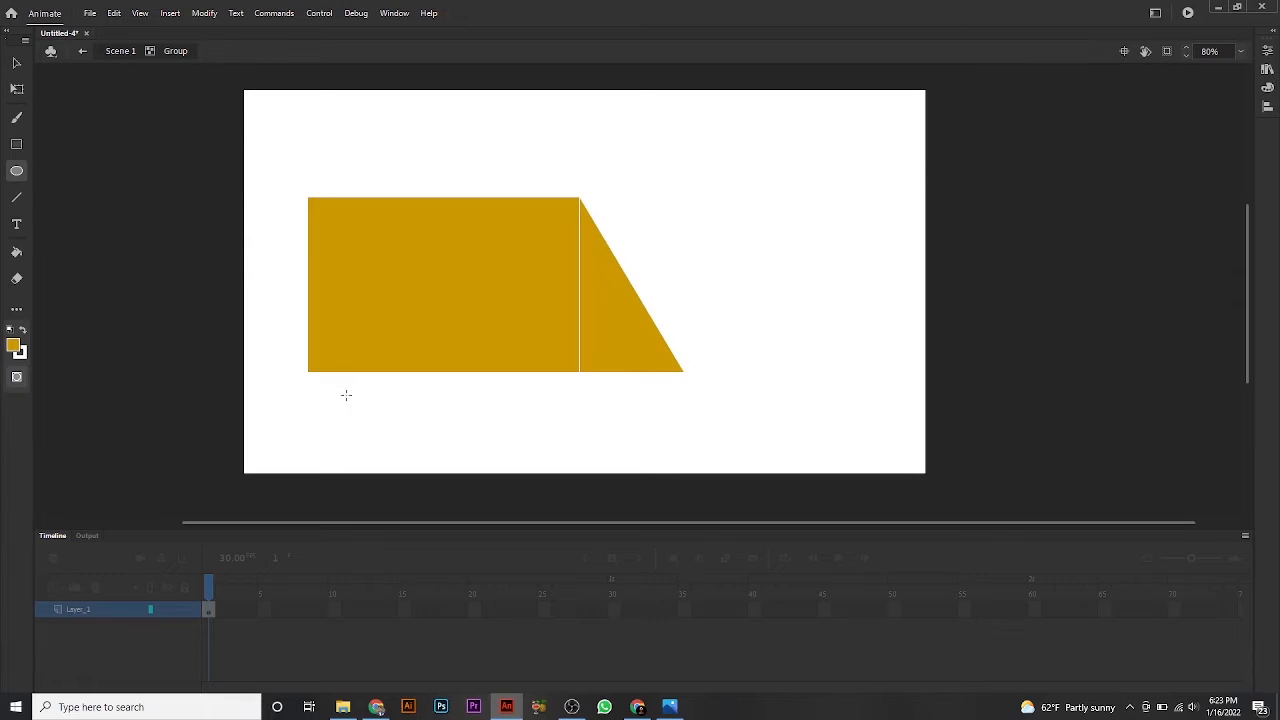
pyautogui.moveTo(338, 334); pyautogui.dragTo(436, 430)
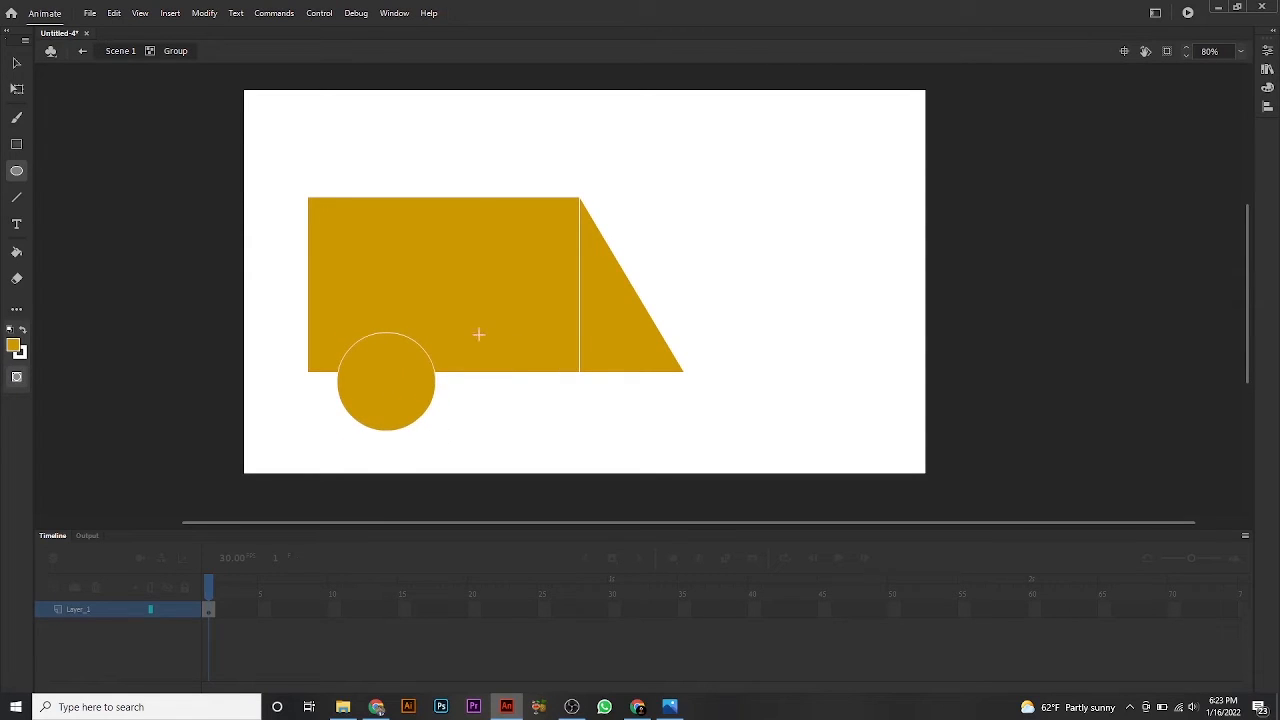
pyautogui.moveTo(474, 331); pyautogui.dragTo(568, 428)
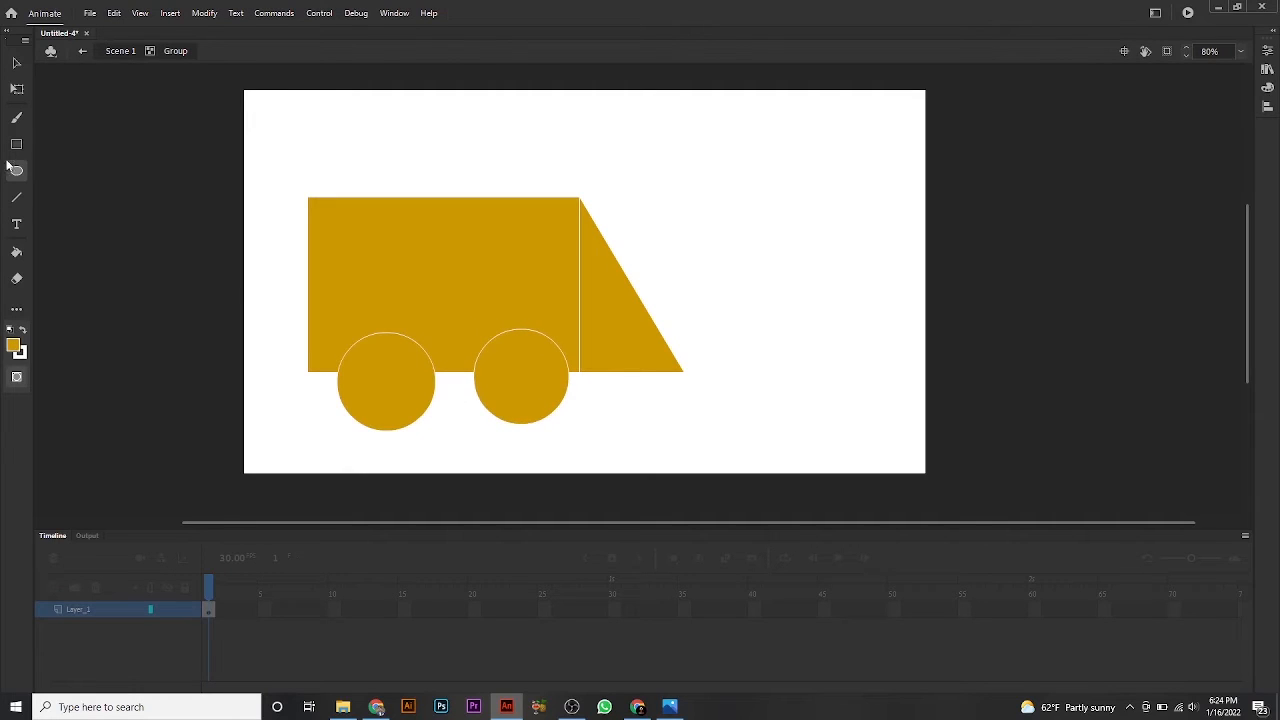
# Select all shapes of the vehicle and move them together toward the lower-left corner of the stage.
pyautogui.click(17, 63)
pyautogui.moveTo(277, 191); pyautogui.dragTo(519, 312)
pyautogui.moveTo(637, 425); pyautogui.dragTo(314, 252)
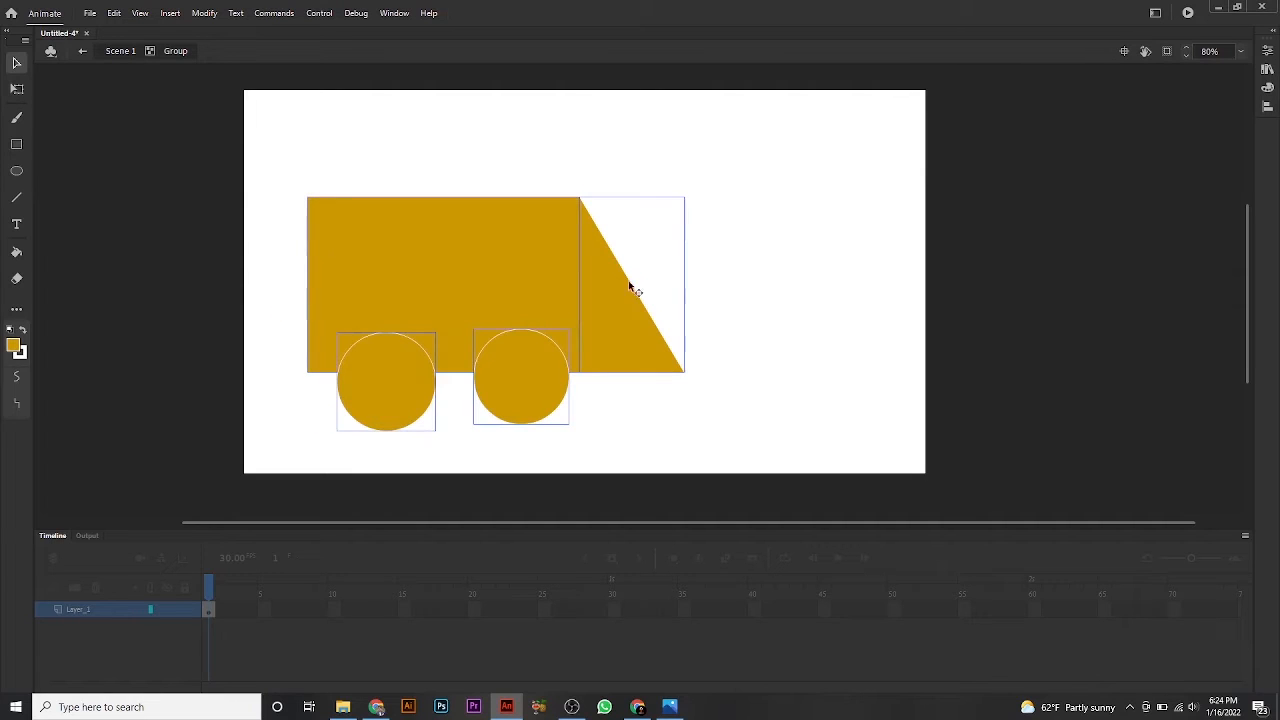
pyautogui.moveTo(752, 153); pyautogui.dragTo(299, 404)
pyautogui.moveTo(469, 289)
pyautogui.mouseDown()
pyautogui.moveTo(437, 310)
pyautogui.moveTo(459, 290)
pyautogui.moveTo(496, 303)
pyautogui.moveTo(474, 310)
pyautogui.mouseUp()
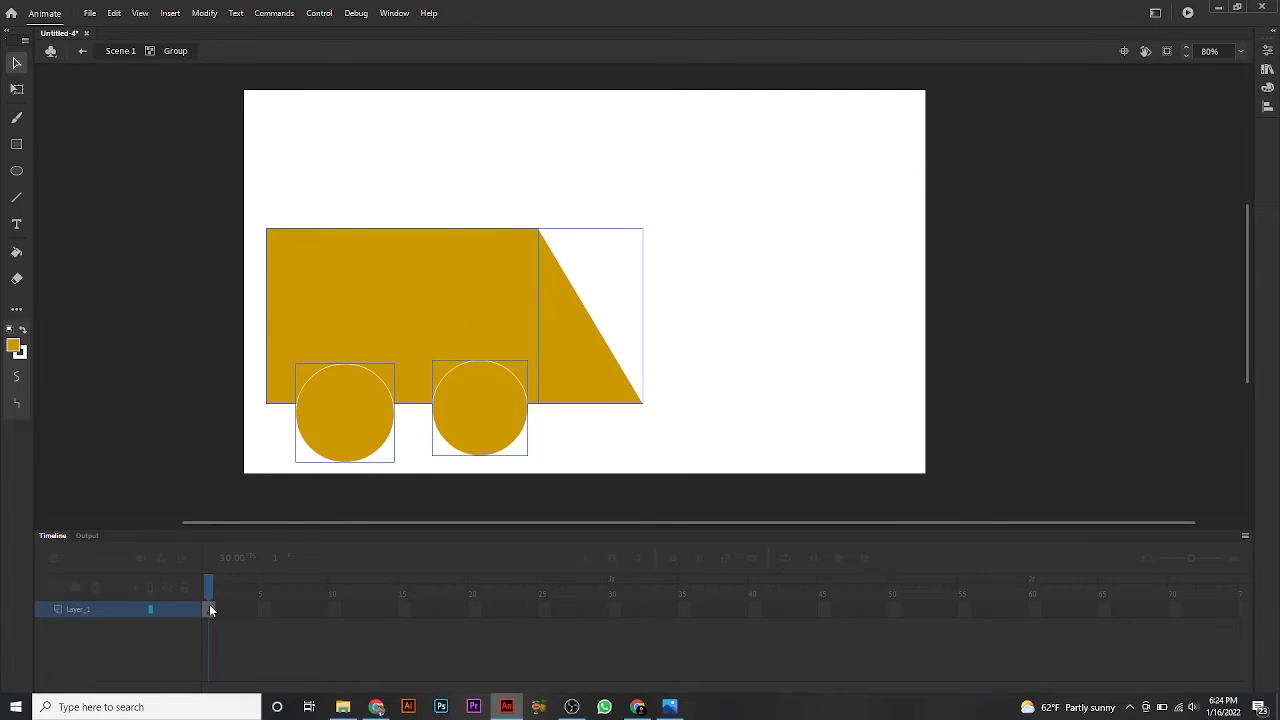
pyautogui.click(245, 204)
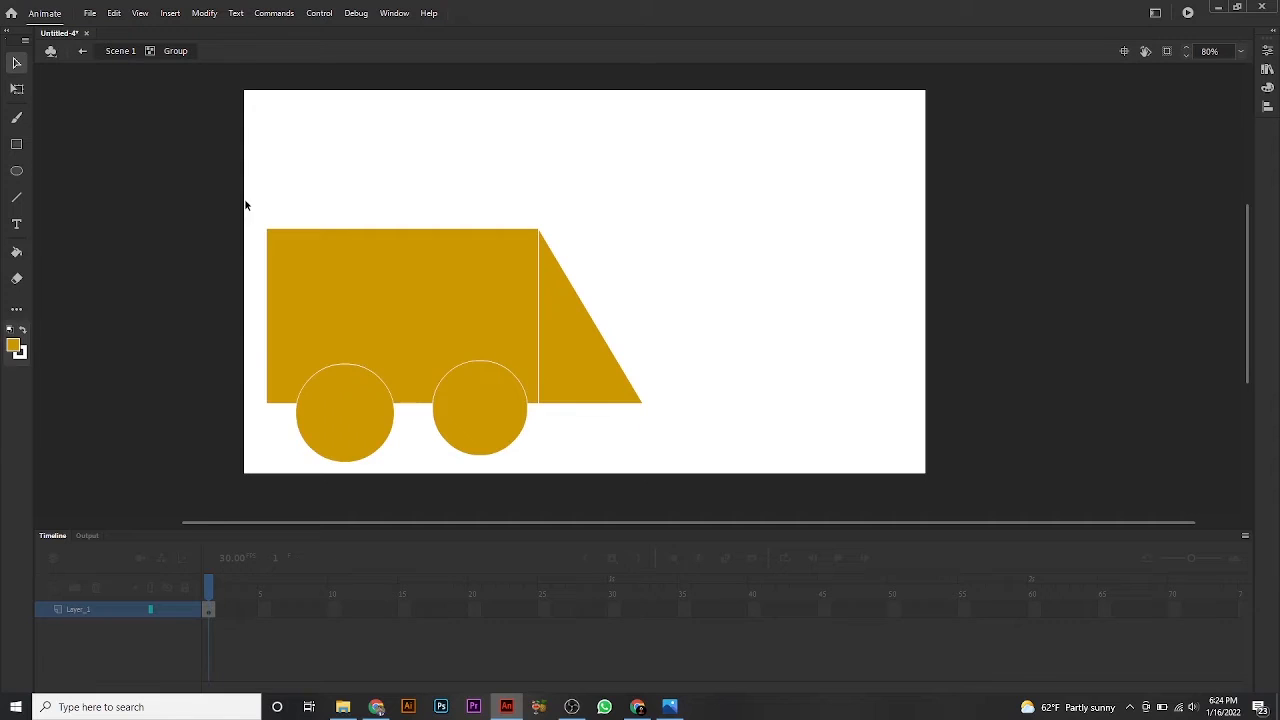
# Zoom in and out and pan across the stage to inspect the vehicle drawing.
pyautogui.scroll(2, 245, 204)
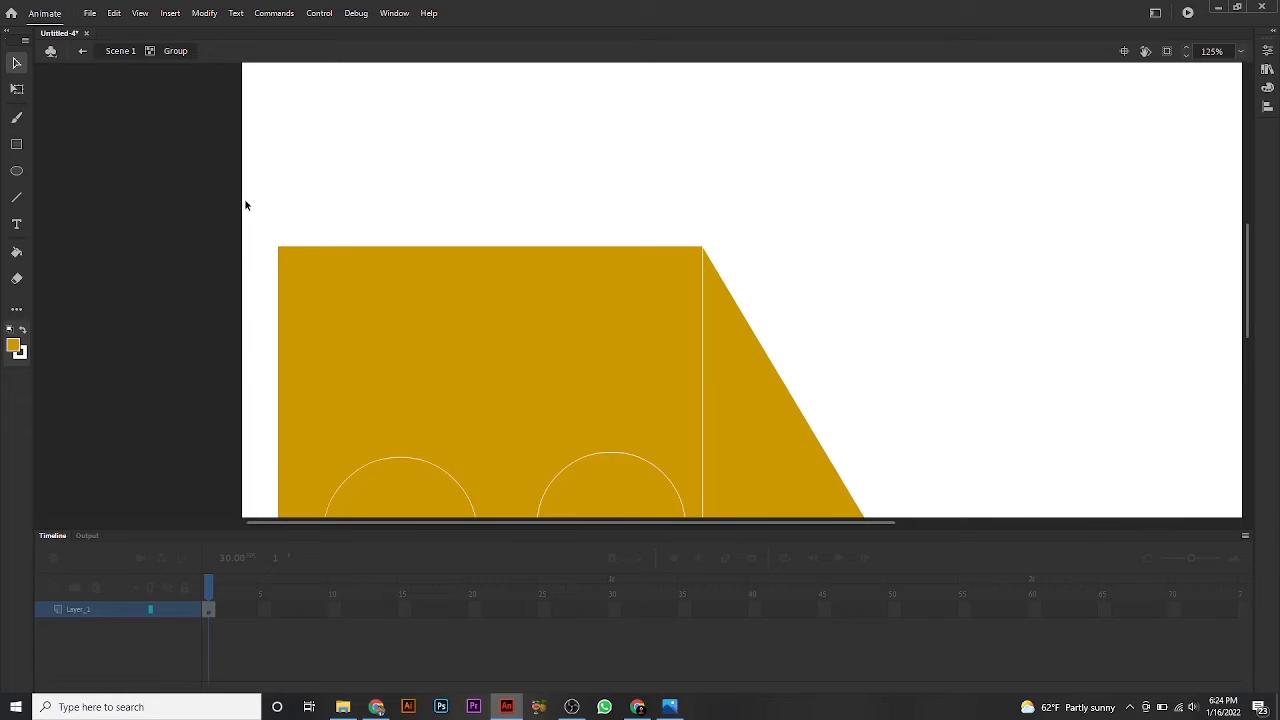
pyautogui.scroll(-1, 245, 204)
pyautogui.scroll(-1, 245, 204)
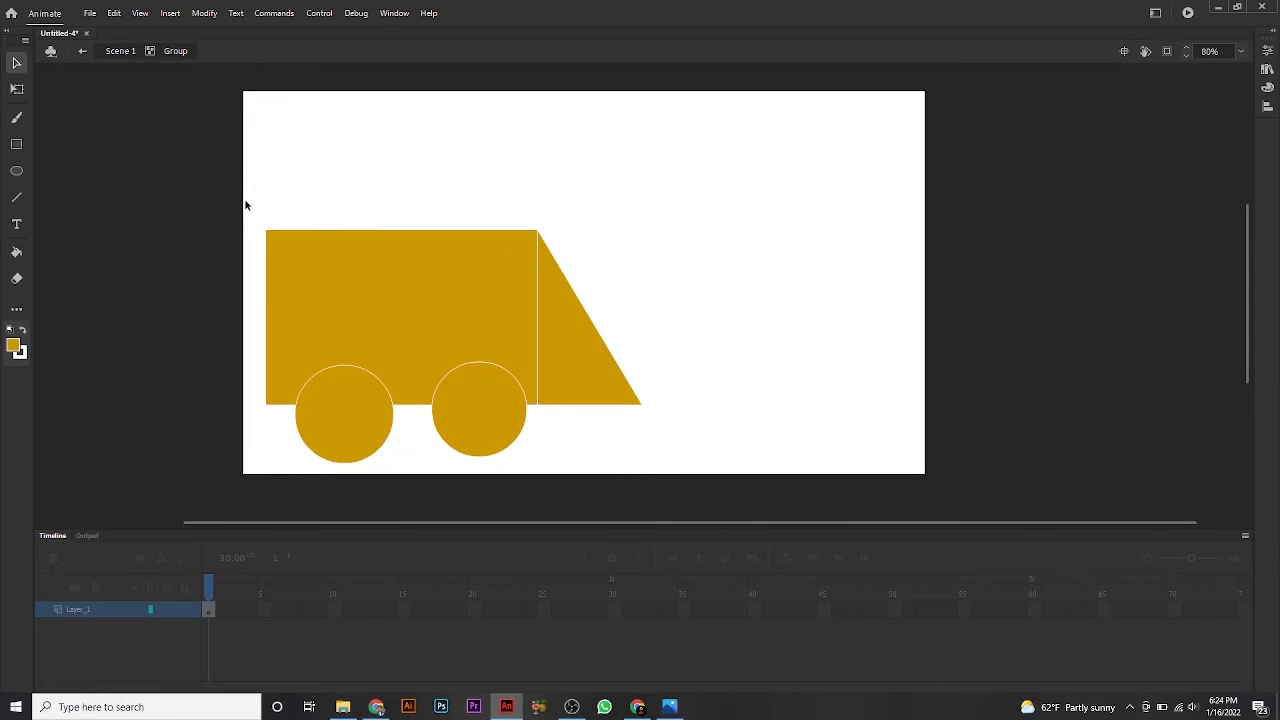
pyautogui.scroll(-2, 263, 257)
pyautogui.scroll(1, 505, 290)
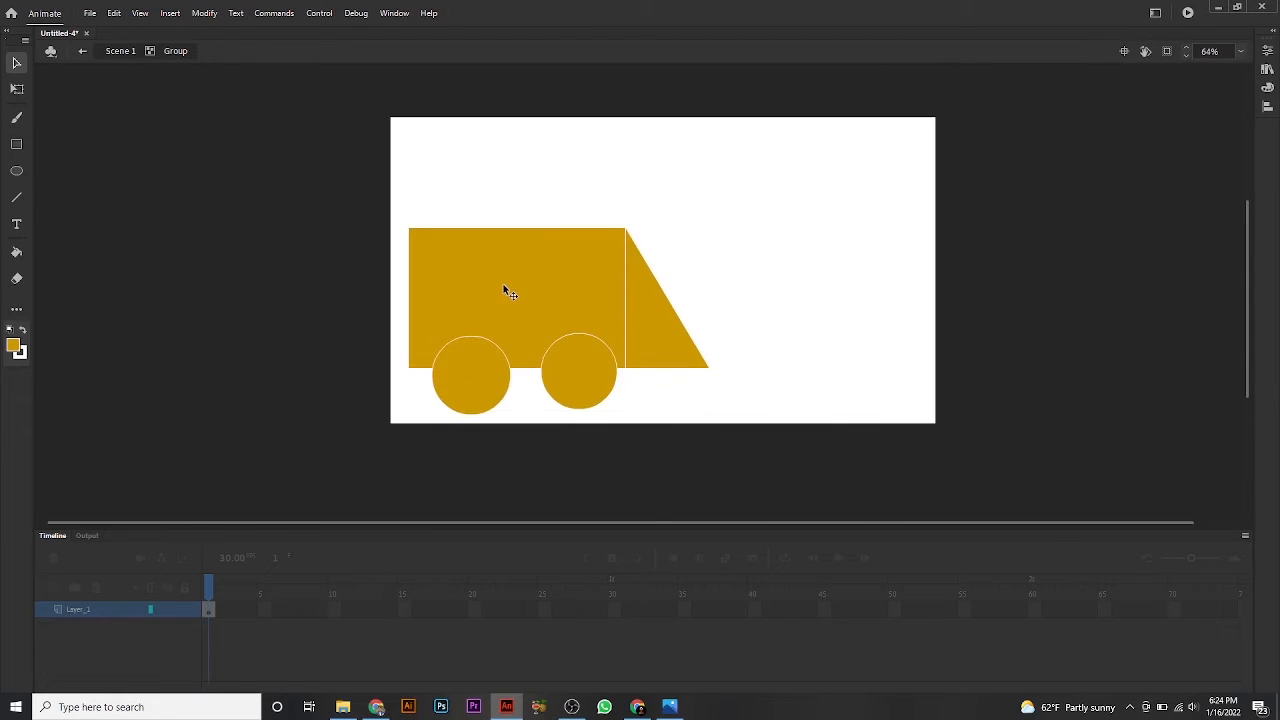
pyautogui.scroll(1, 507, 291)
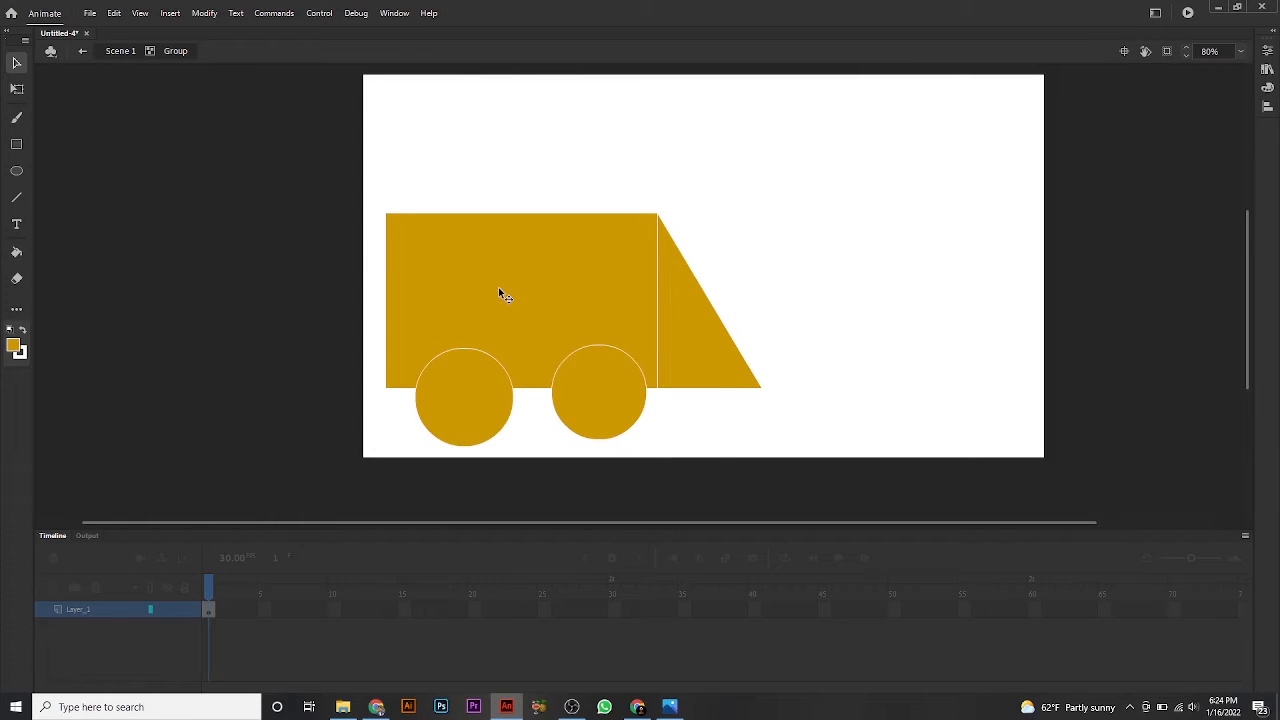
pyautogui.hotkey('ctrl', '=')
pyautogui.press('space')
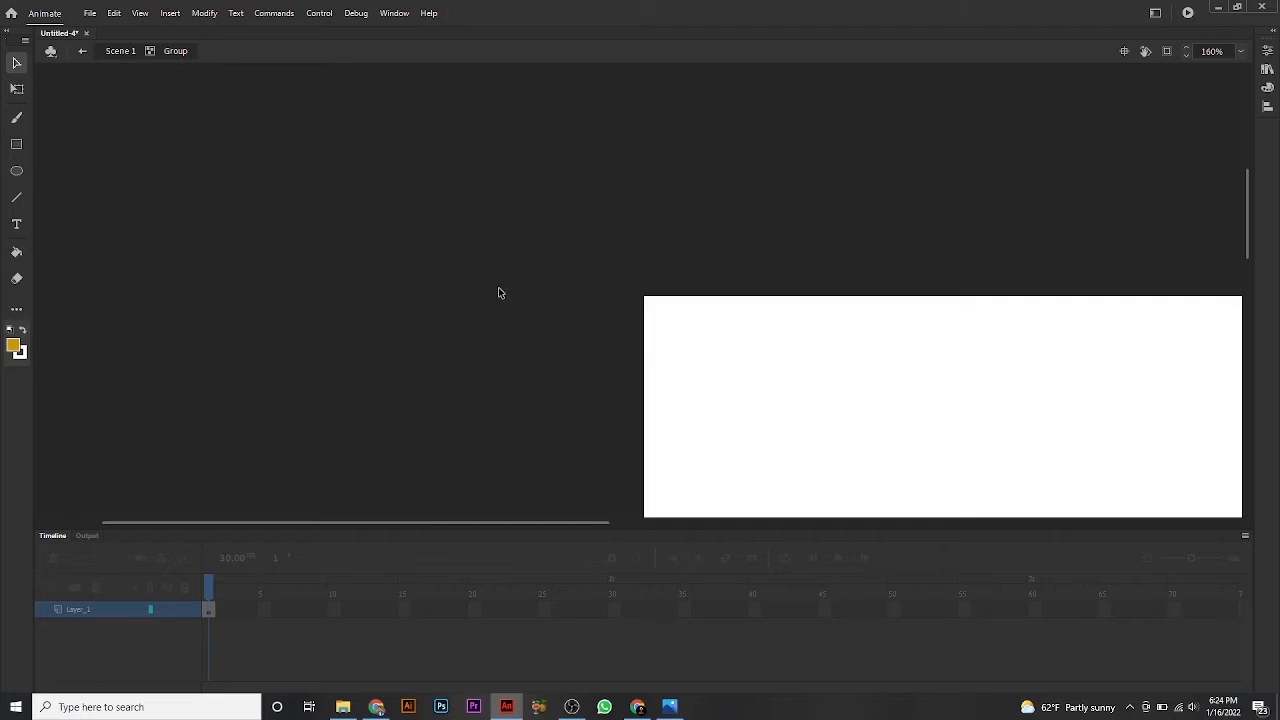
pyautogui.moveTo(744, 372); pyautogui.dragTo(532, 243)
pyautogui.hotkey('ctrl', '-')
pyautogui.hotkey('ctrl', '-')
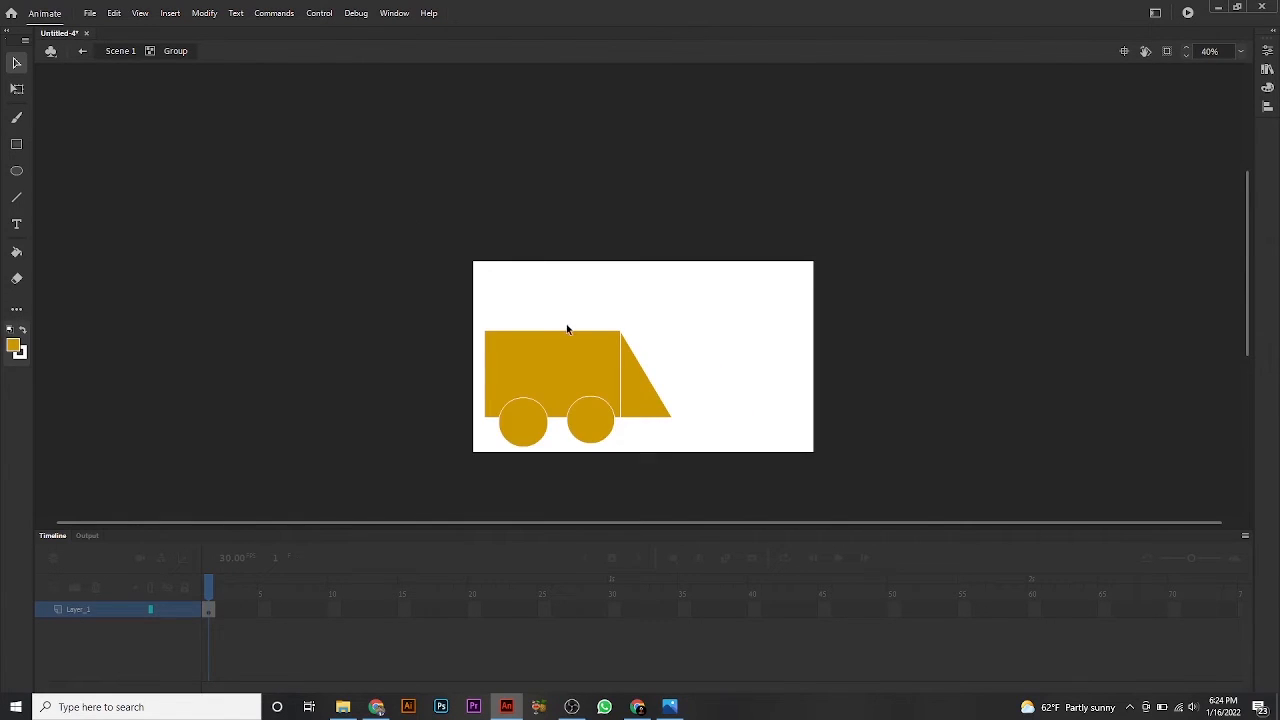
pyautogui.scroll(2, 567, 329)
pyautogui.scroll(1, 590, 343)
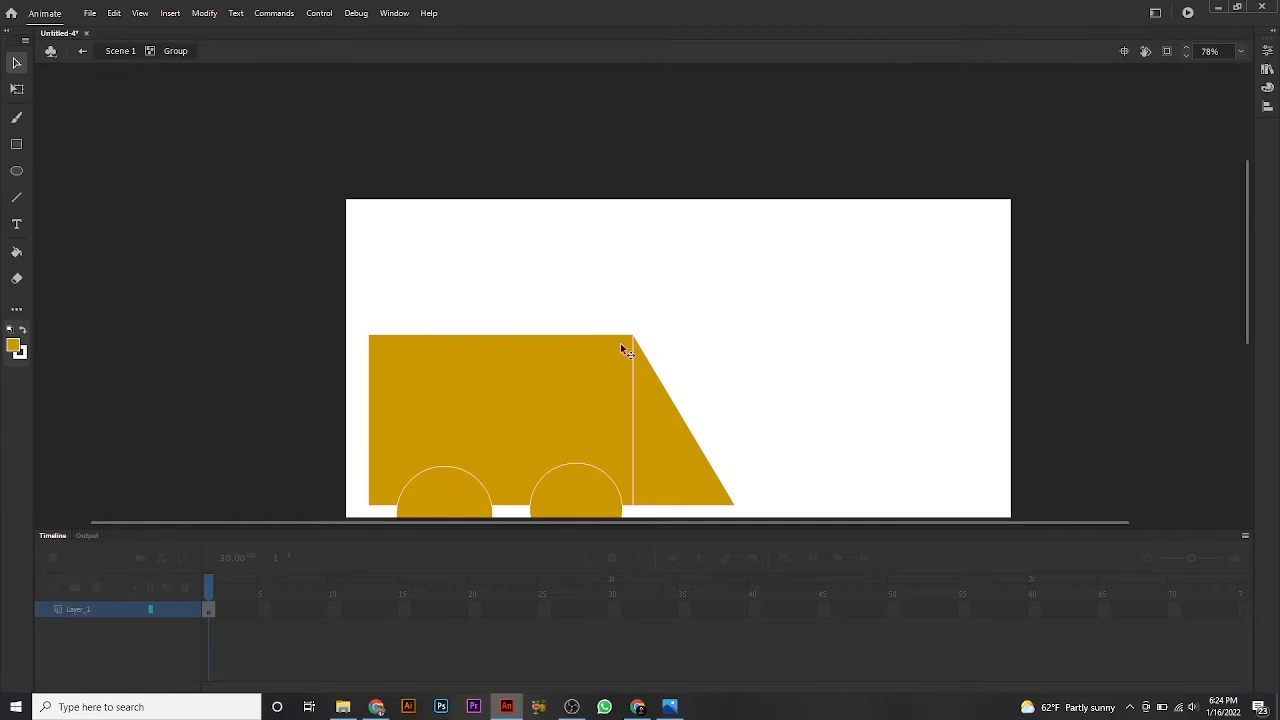
# Leave the vehicle group's editing mode and return to Scene 1.
pyautogui.moveTo(654, 337); pyautogui.dragTo(640, 248)
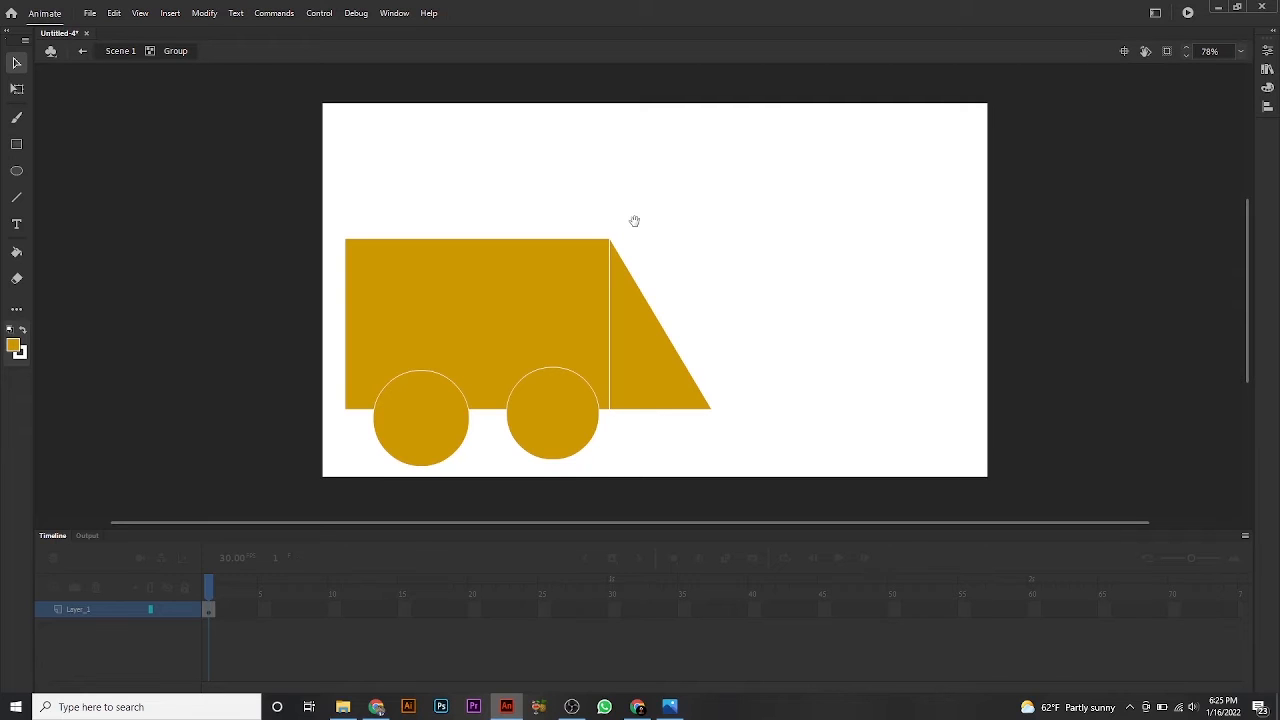
pyautogui.moveTo(634, 220)
pyautogui.mouseDown()
pyautogui.moveTo(680, 246)
pyautogui.moveTo(489, 209)
pyautogui.moveTo(509, 206)
pyautogui.moveTo(556, 237)
pyautogui.moveTo(751, 260)
pyautogui.moveTo(594, 286)
pyautogui.moveTo(680, 263)
pyautogui.moveTo(620, 214)
pyautogui.moveTo(678, 208)
pyautogui.mouseUp()
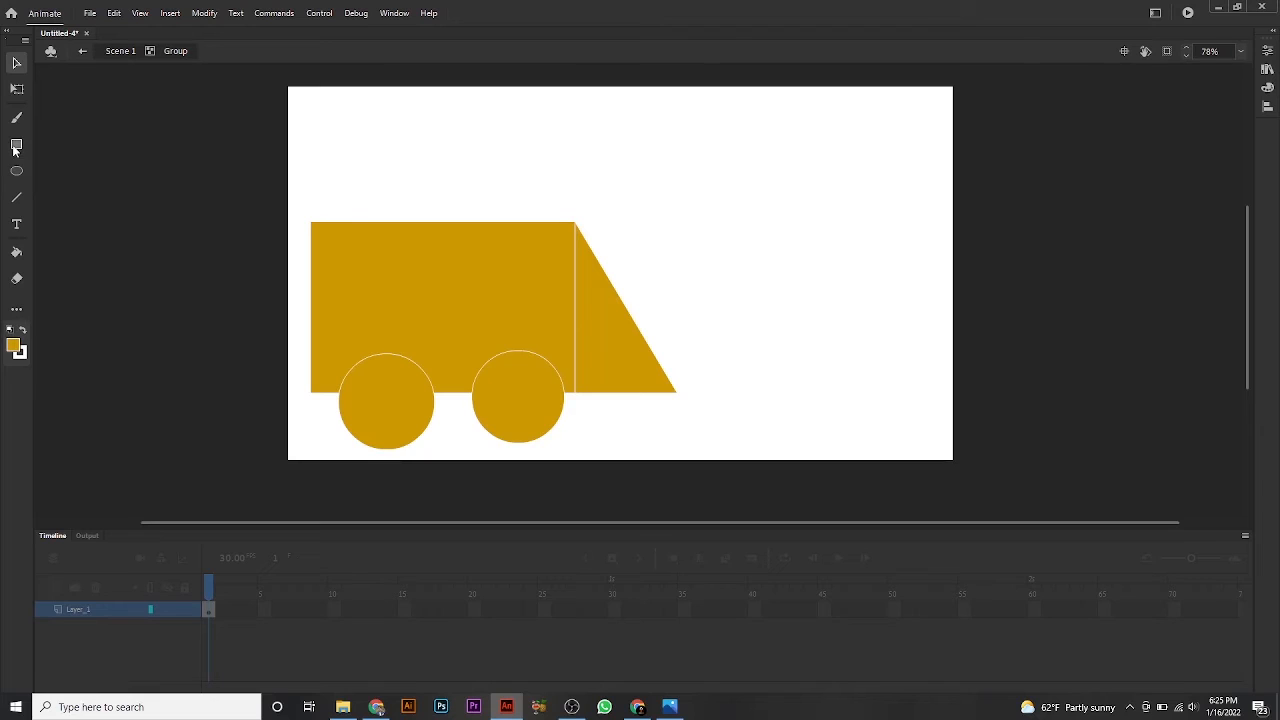
pyautogui.moveTo(234, 180); pyautogui.dragTo(789, 455)
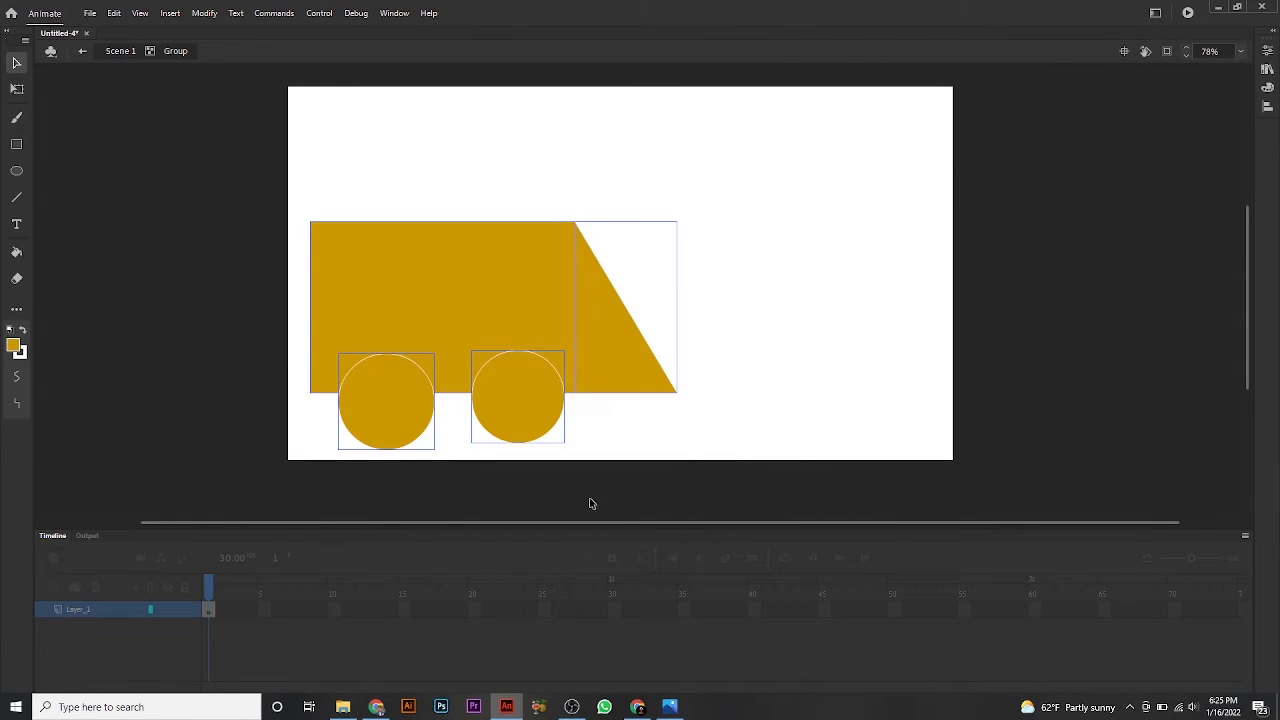
pyautogui.doubleClick(250, 458)
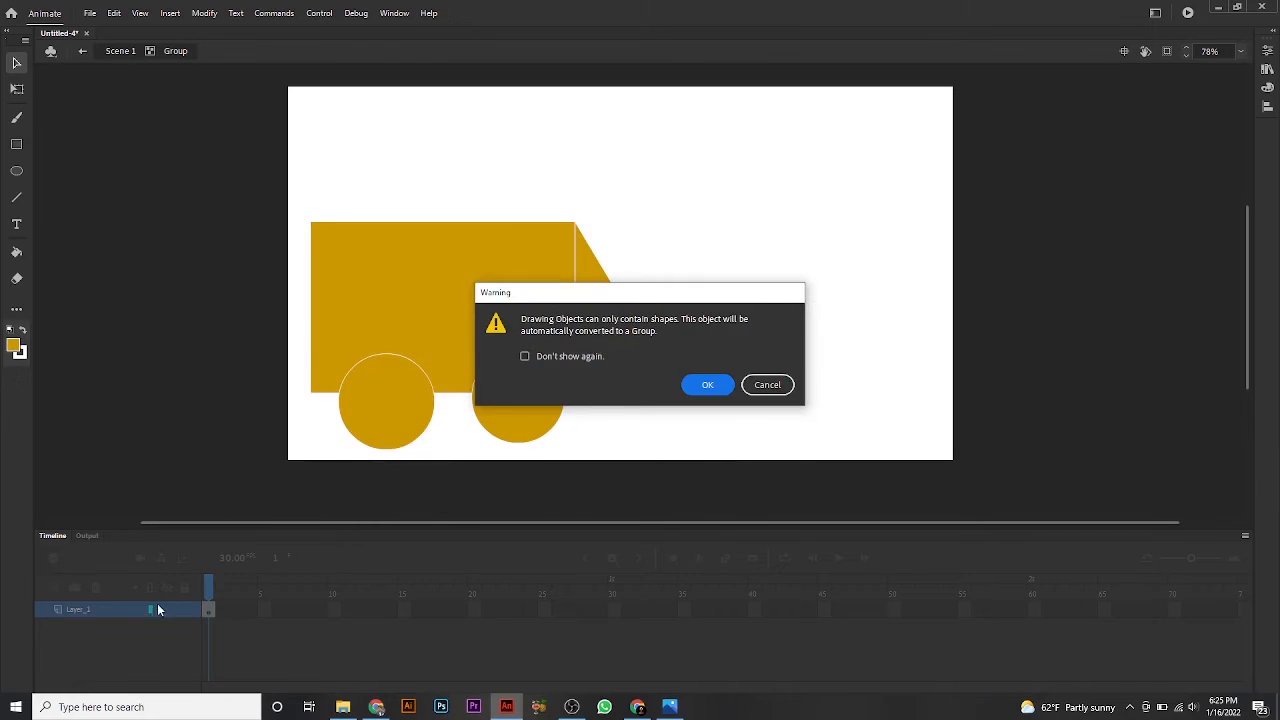
pyautogui.click(767, 385)
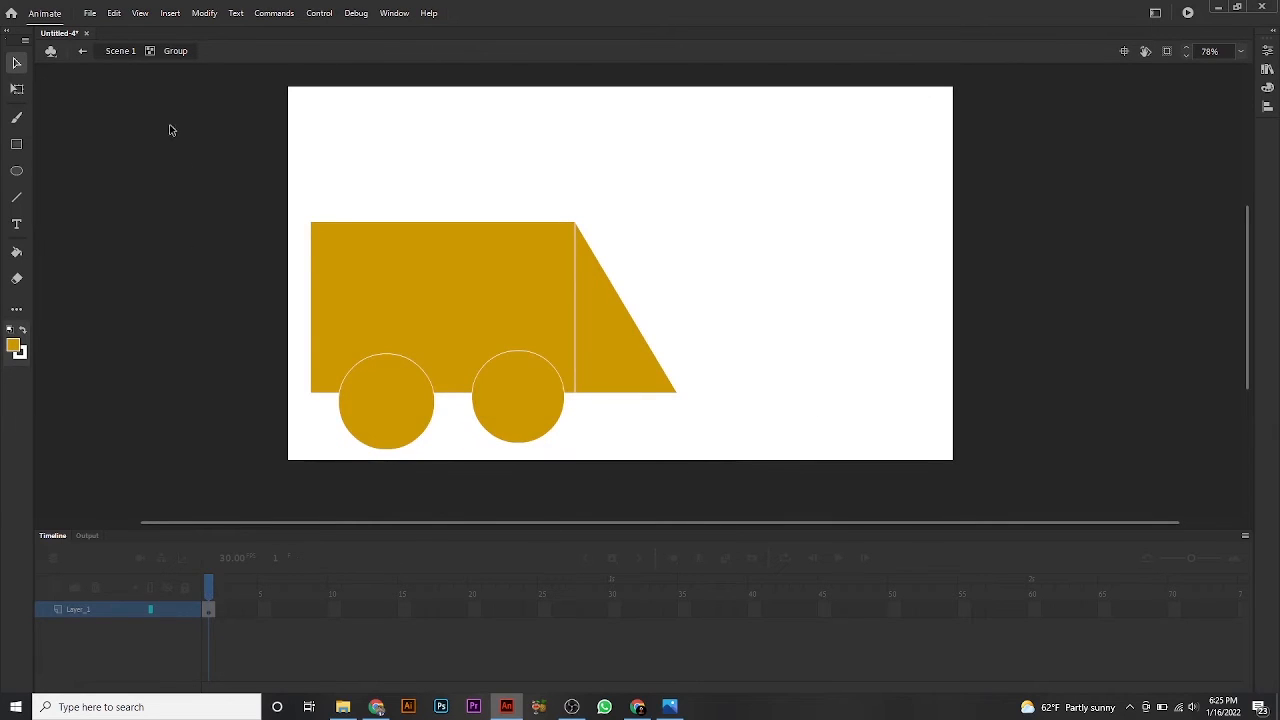
pyautogui.click(118, 53)
pyautogui.click(716, 386)
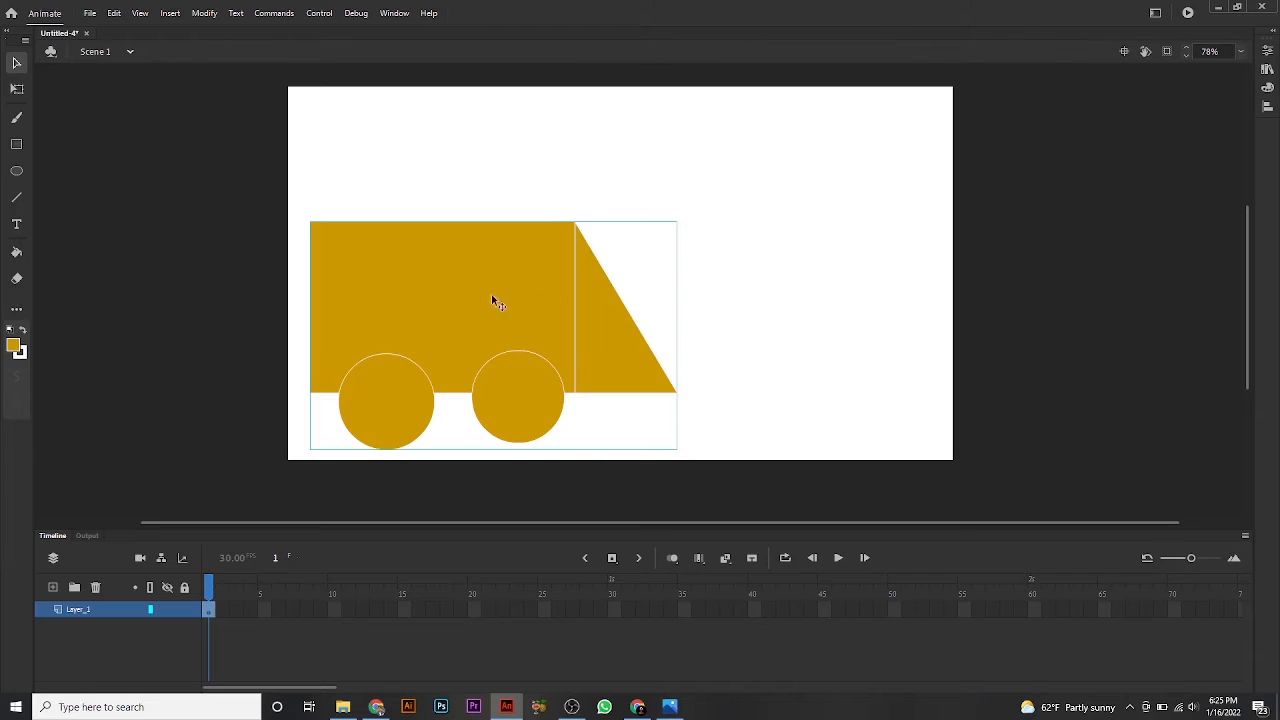
pyautogui.click(75, 628)
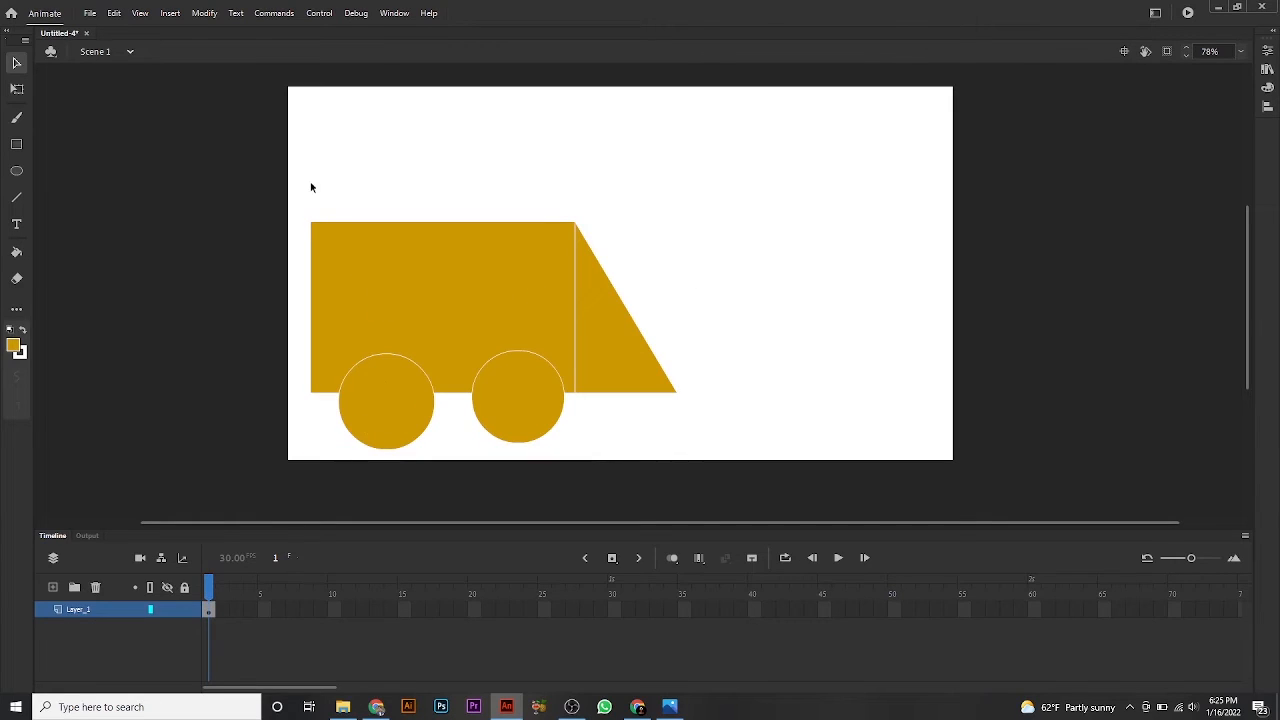
pyautogui.moveTo(308, 183); pyautogui.dragTo(766, 441)
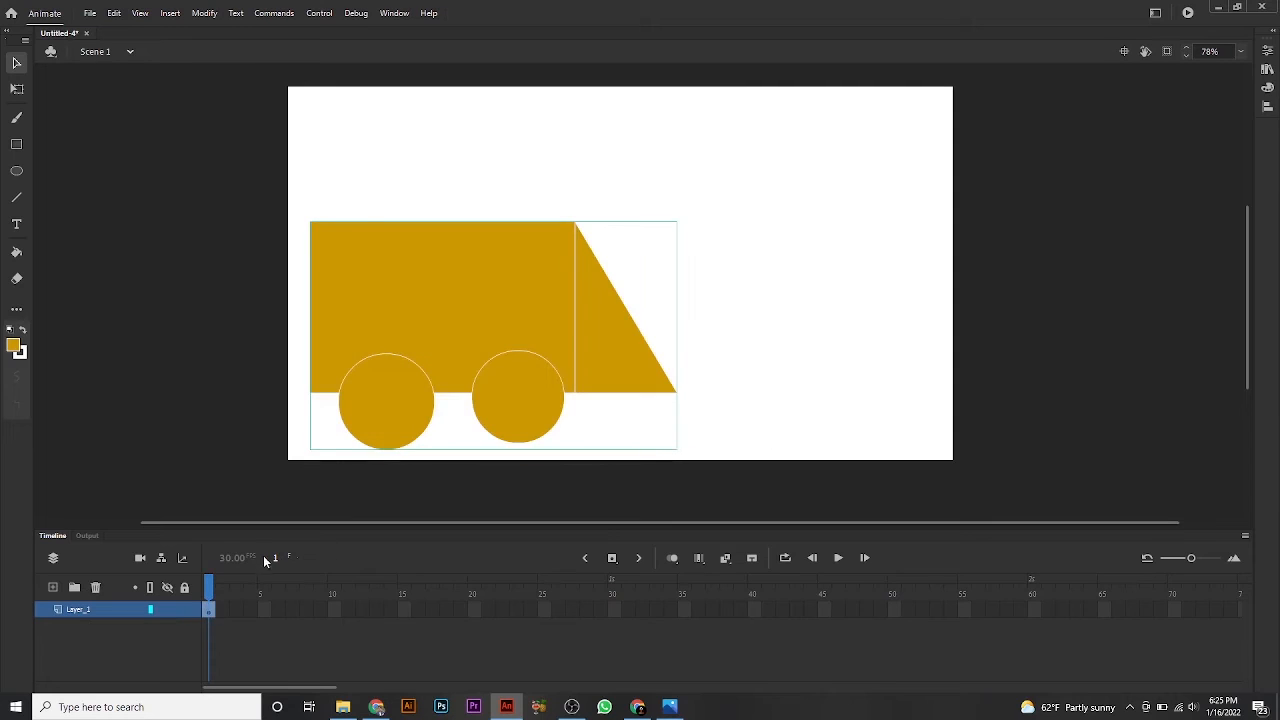
pyautogui.click(221, 611)
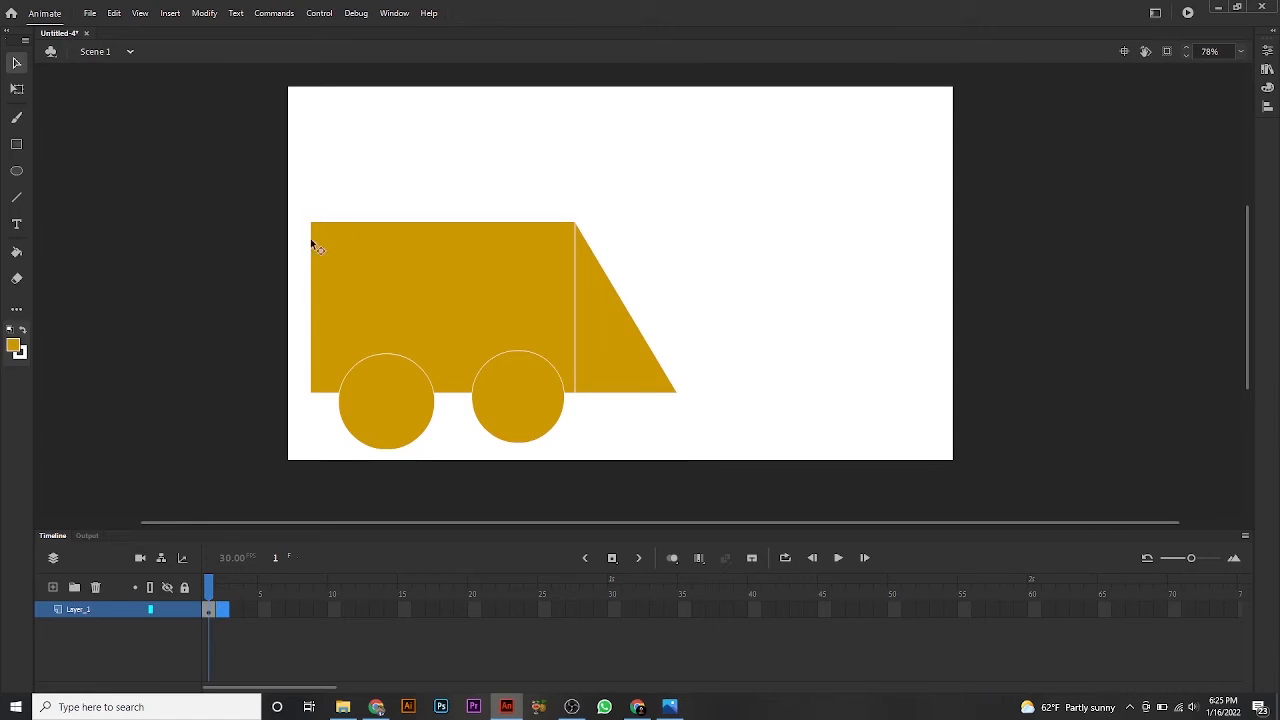
pyautogui.rightClick(229, 614)
pyautogui.click(687, 318)
pyautogui.moveTo(682, 215); pyautogui.dragTo(285, 424)
pyautogui.rightClick(430, 330)
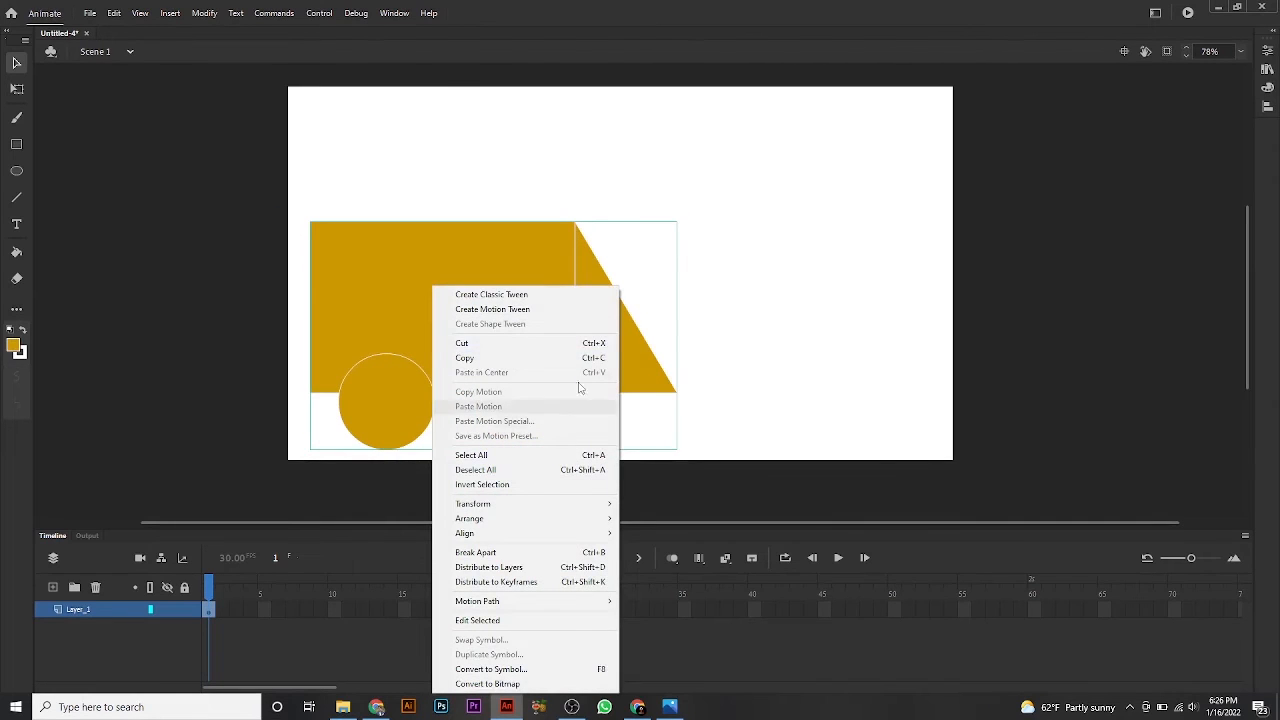
pyautogui.click(714, 445)
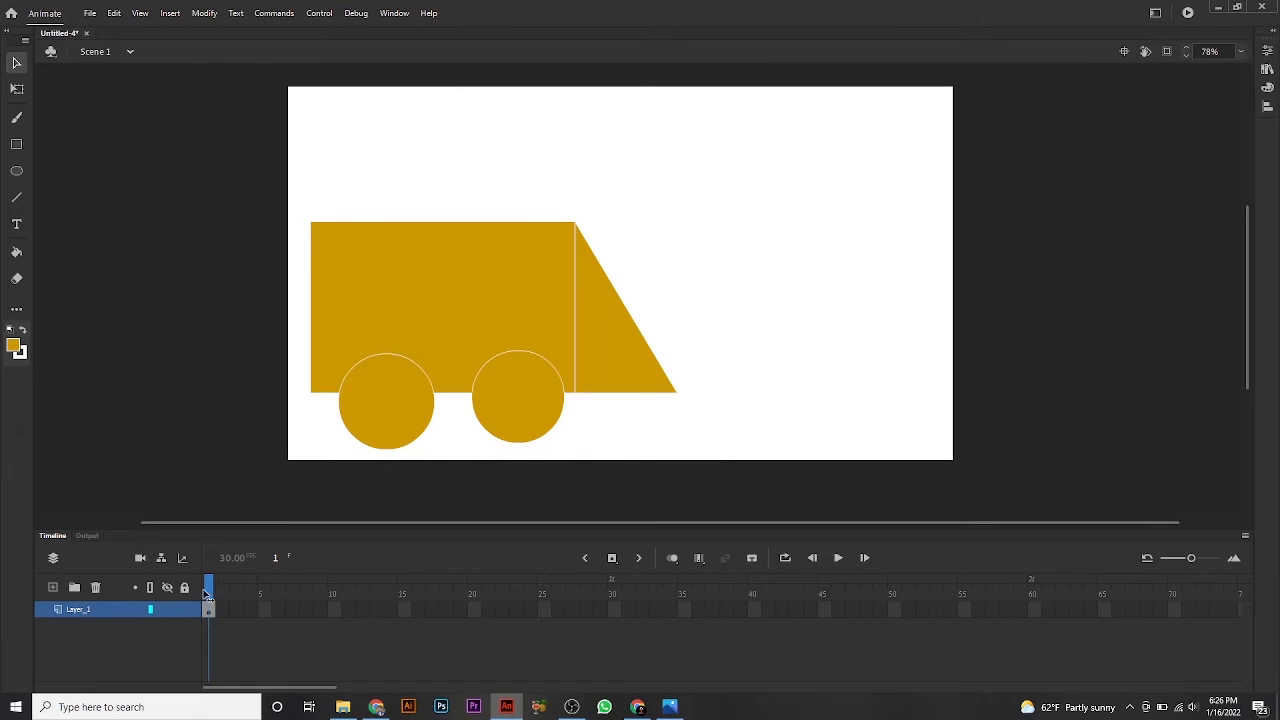
# Insert frames on Layer_1 after the first keyframe, extending the vehicle's duration to frame 5.
pyautogui.rightClick(227, 612)
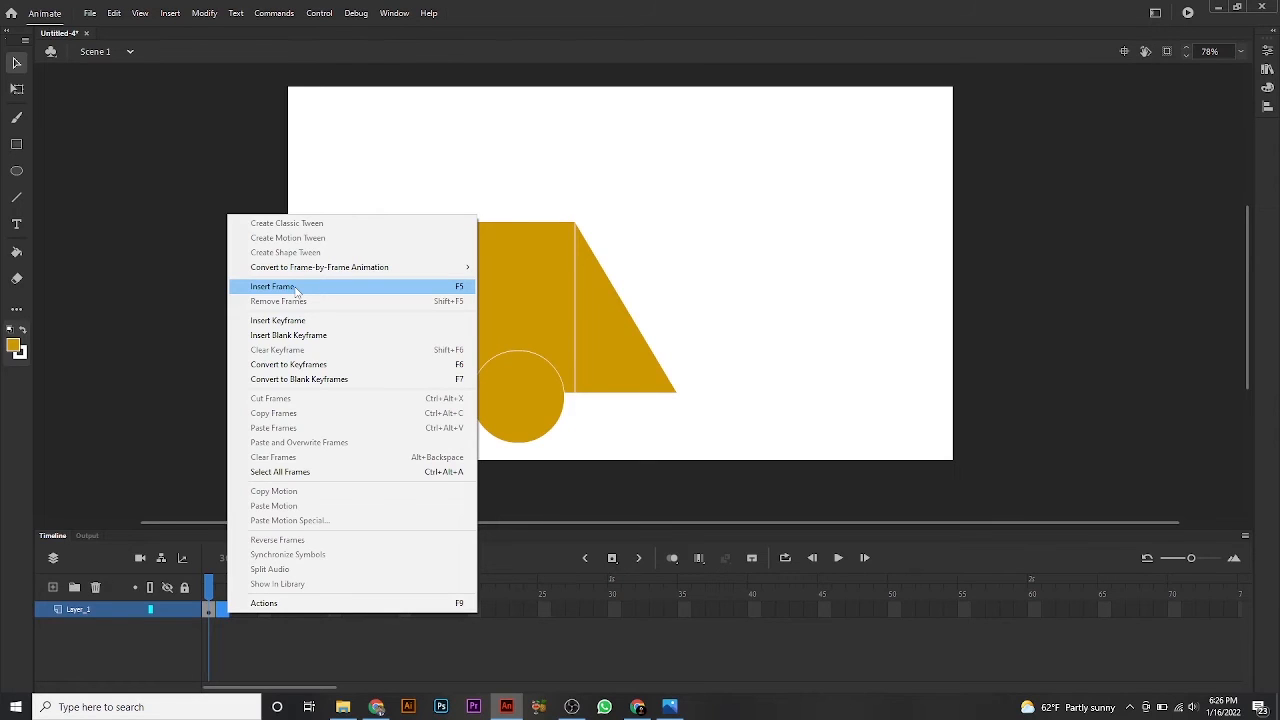
pyautogui.click(297, 288)
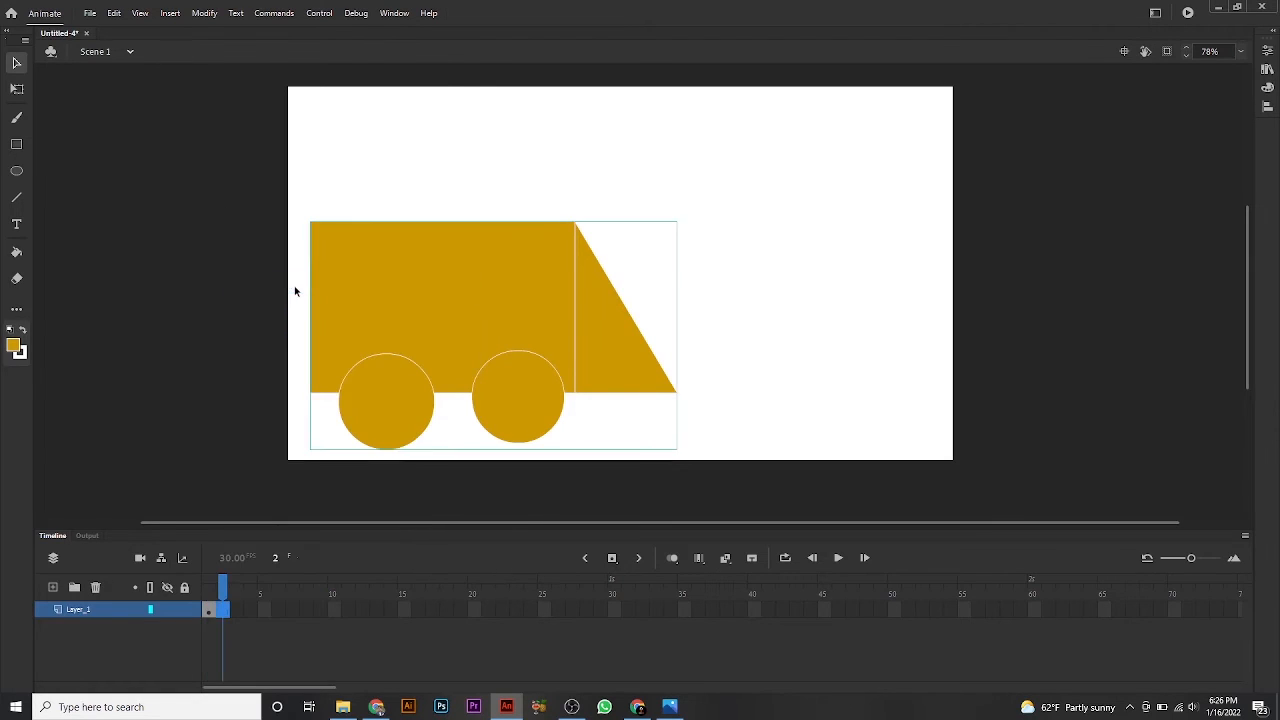
pyautogui.press('F5')
pyautogui.press('F5')
pyautogui.click(226, 588)
pyautogui.moveTo(226, 588); pyautogui.dragTo(251, 588)
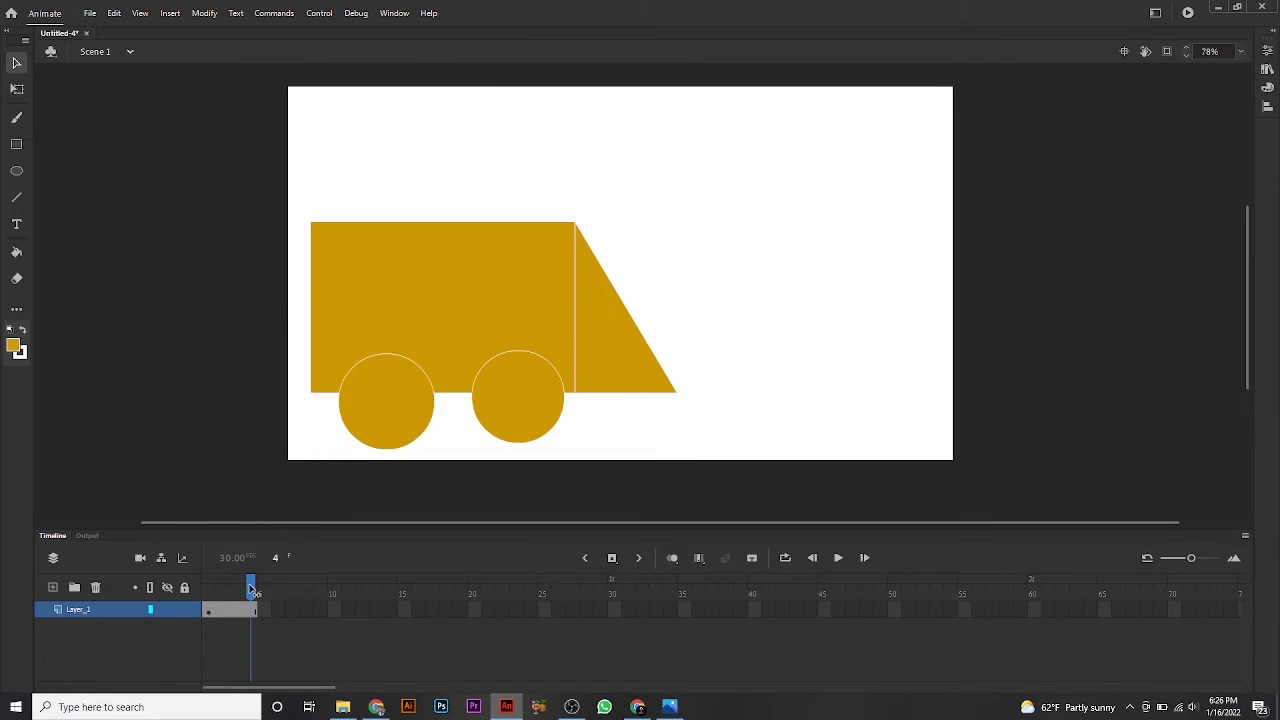
pyautogui.press('F5')
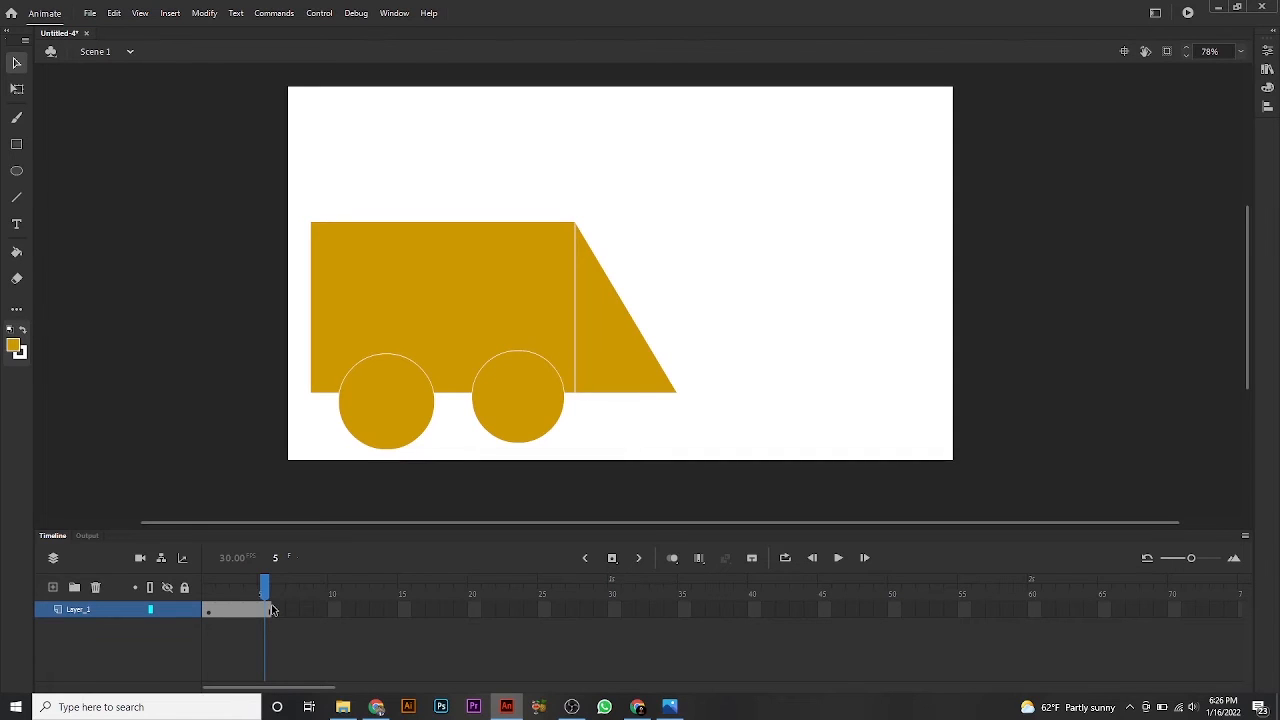
# Convert frame 5 of Layer_1 to a keyframe and select the whole vehicle on the stage.
pyautogui.rightClick(272, 610)
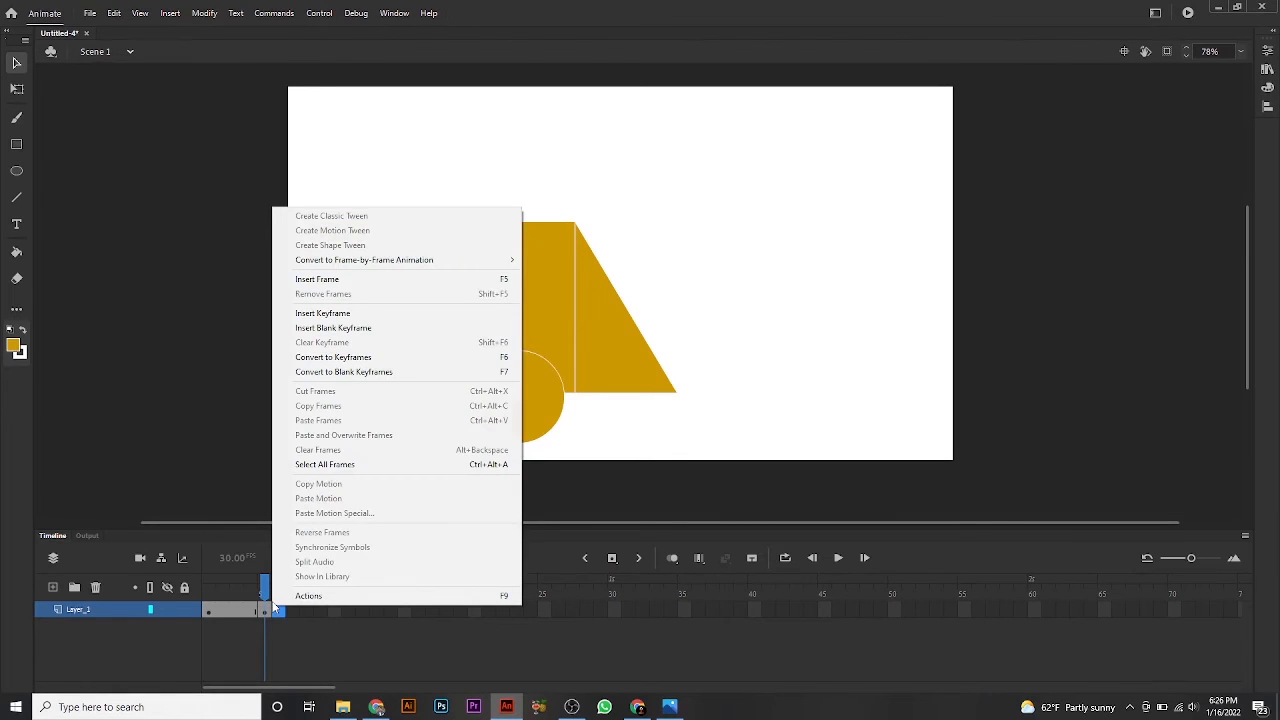
pyautogui.click(786, 270)
pyautogui.moveTo(721, 176); pyautogui.dragTo(245, 453)
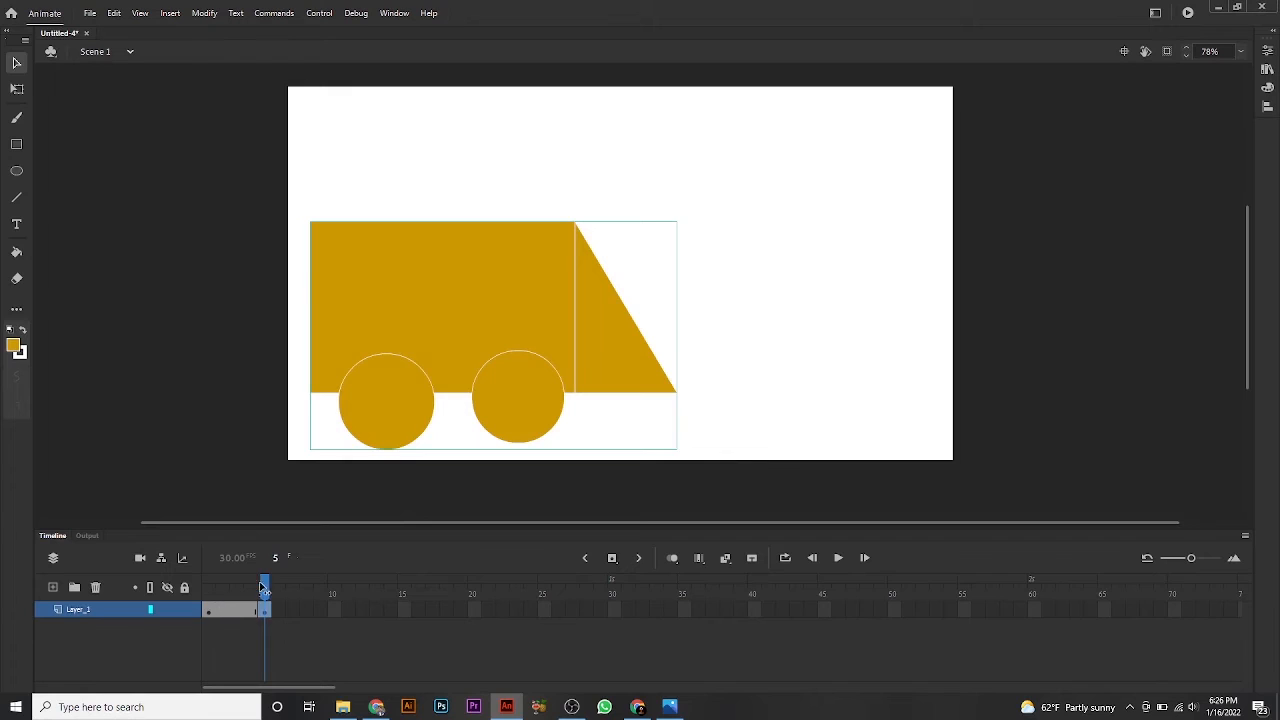
# Shift the whole vehicle a short distance rightward on the frame 5 keyframe and scrub back to compare it with frame 4.
pyautogui.moveTo(265, 590); pyautogui.dragTo(211, 595)
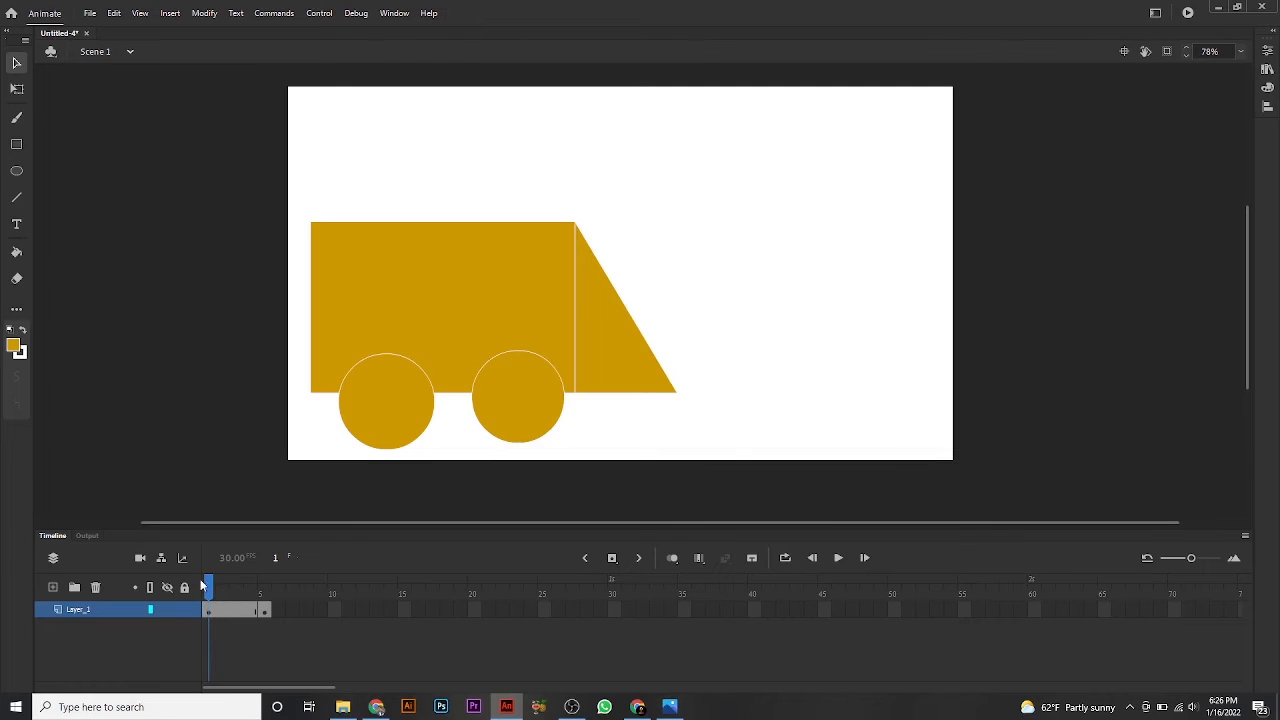
pyautogui.moveTo(209, 592); pyautogui.dragTo(266, 593)
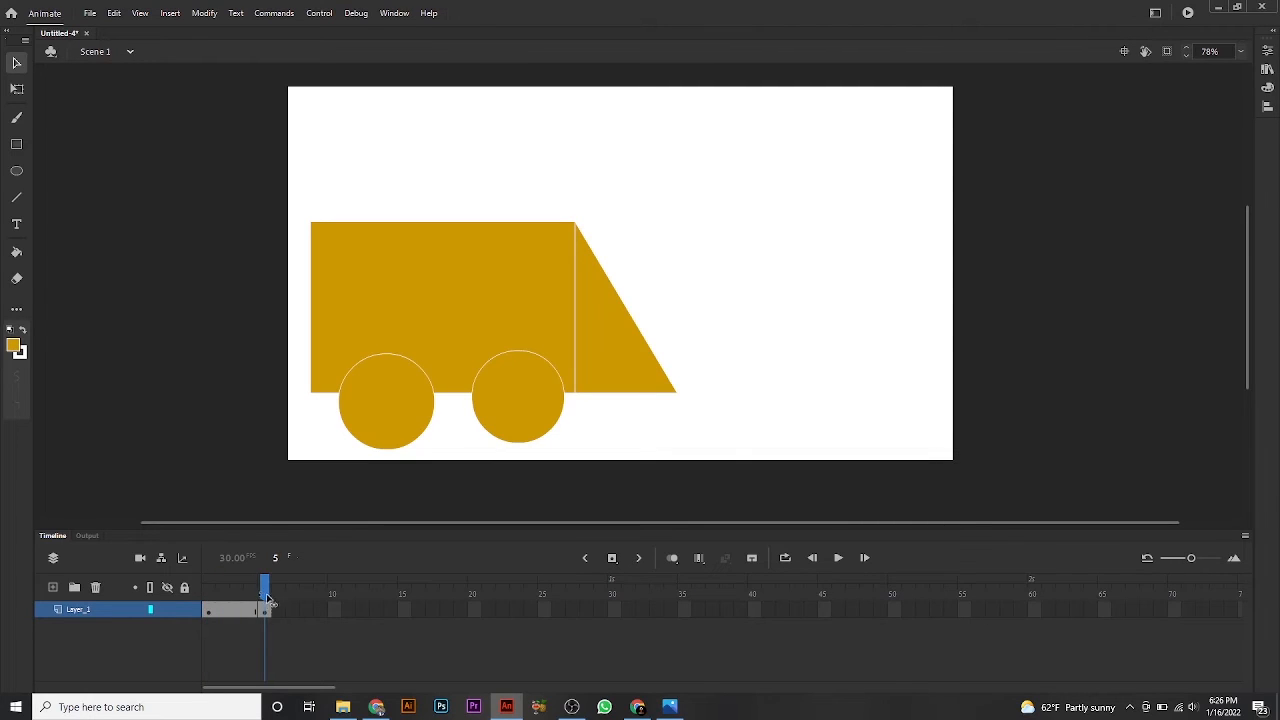
pyautogui.moveTo(289, 201); pyautogui.dragTo(725, 450)
pyautogui.moveTo(461, 338); pyautogui.dragTo(510, 340)
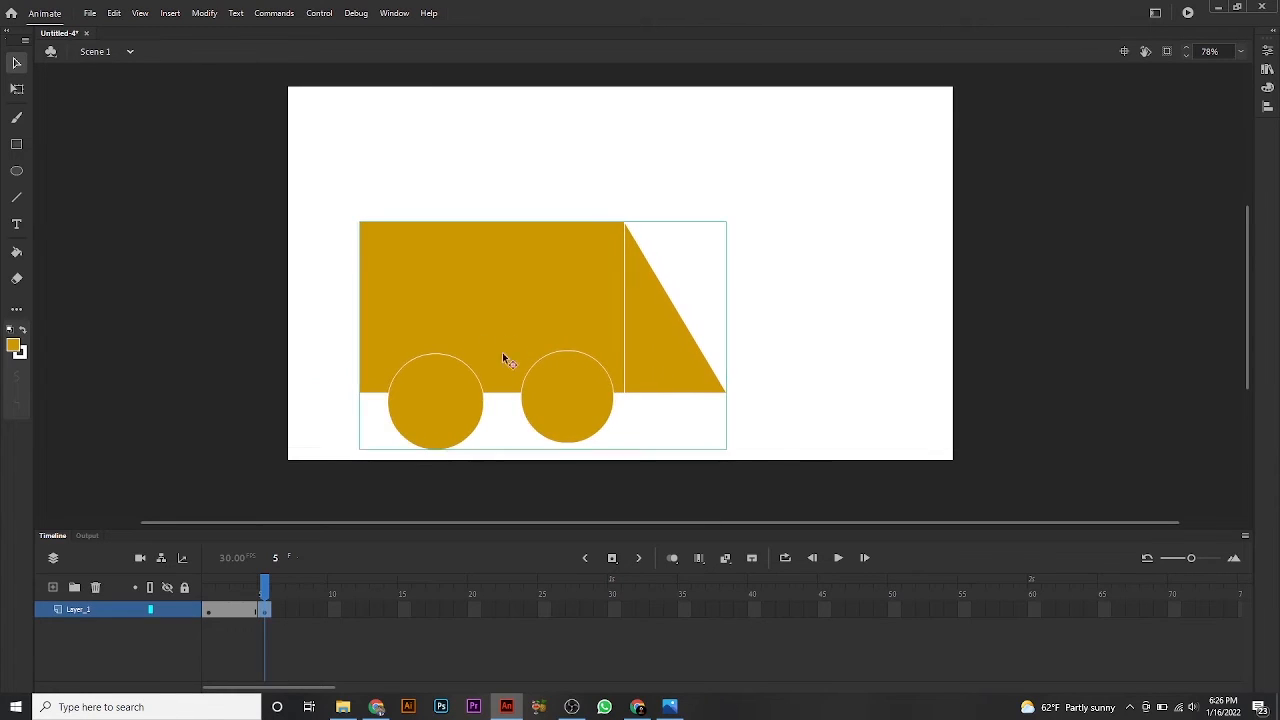
pyautogui.moveTo(264, 590)
pyautogui.mouseDown()
pyautogui.moveTo(209, 591)
pyautogui.moveTo(263, 591)
pyautogui.moveTo(226, 606)
pyautogui.moveTo(253, 604)
pyautogui.mouseUp()
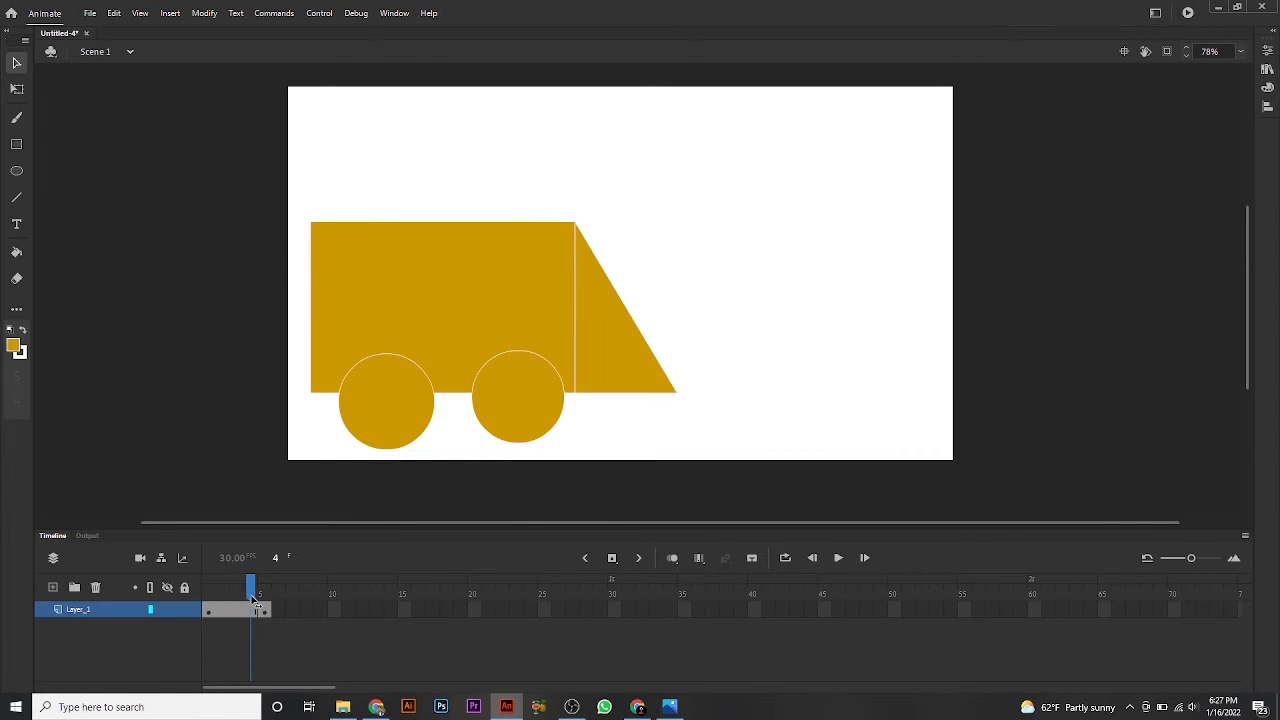
pyautogui.moveTo(255, 601)
pyautogui.mouseDown()
pyautogui.moveTo(266, 600)
pyautogui.moveTo(234, 600)
pyautogui.moveTo(263, 600)
pyautogui.mouseUp()
# Insert frames after the frame 5 keyframe, extending the moved vehicle's duration to frame 10.
pyautogui.moveTo(340, 186); pyautogui.dragTo(756, 448)
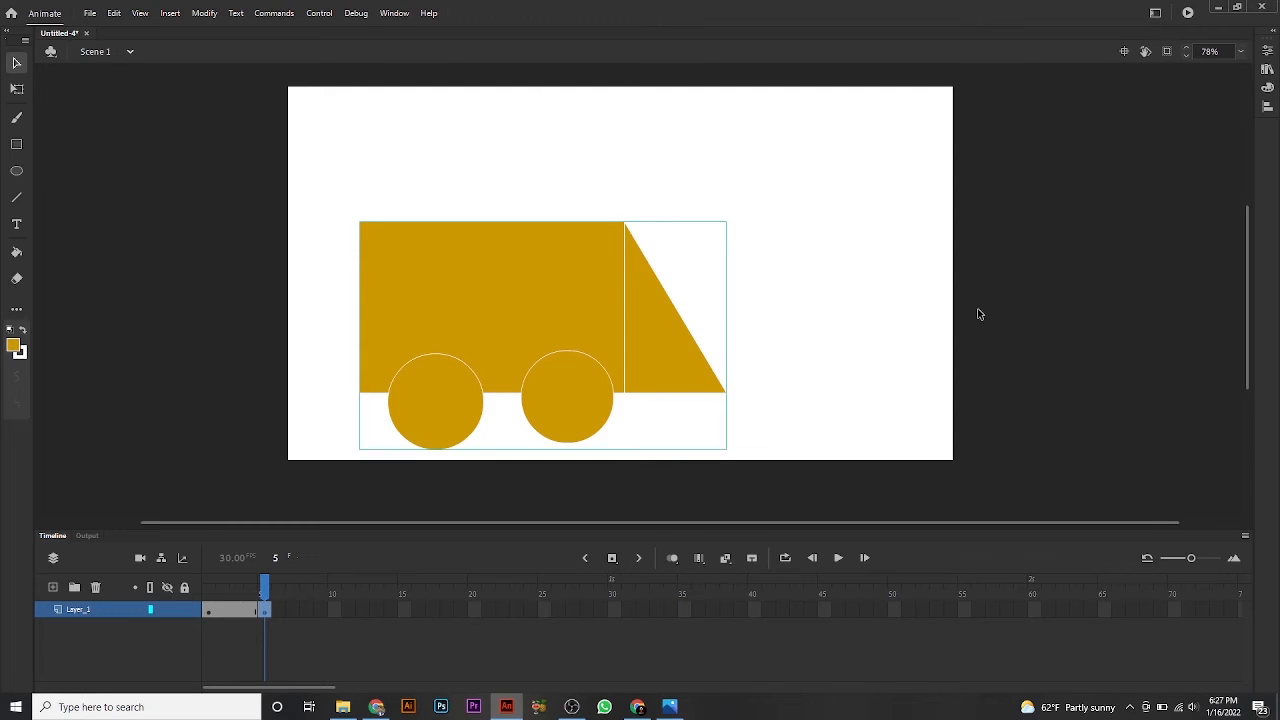
pyautogui.press('F5')
pyautogui.press('F5')
pyautogui.press('F5')
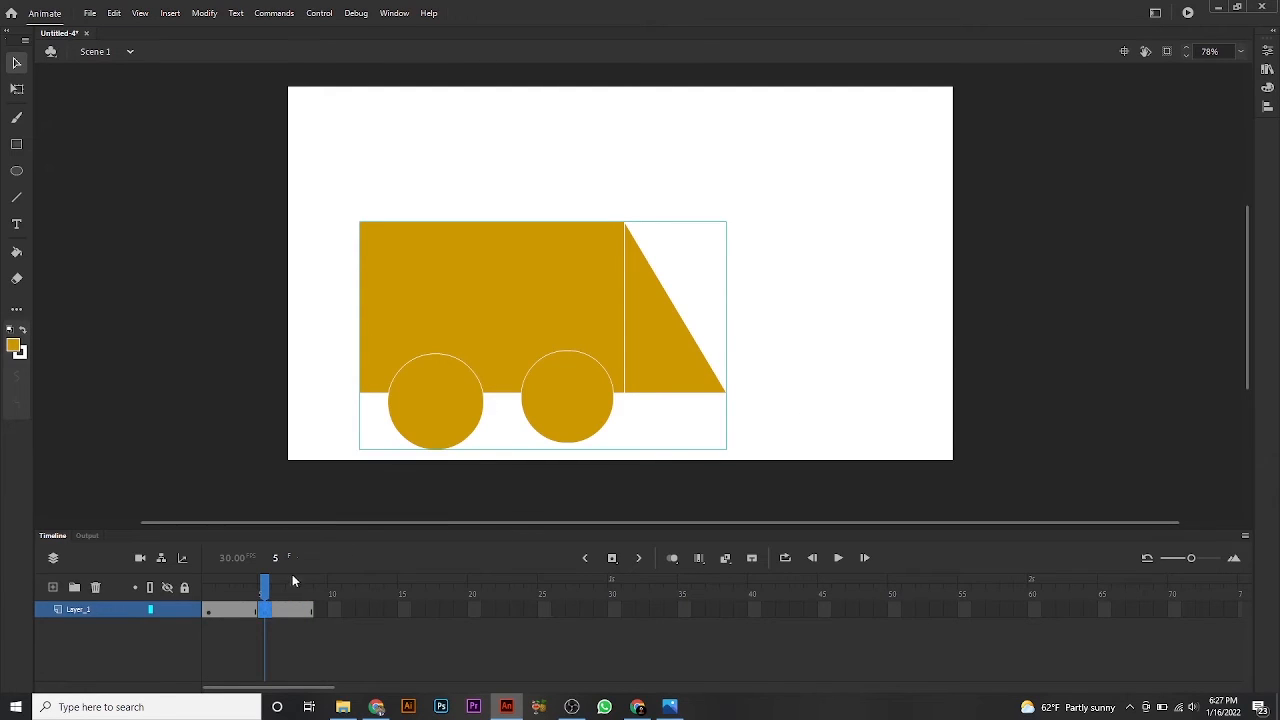
pyautogui.press('F5')
pyautogui.click(333, 611)
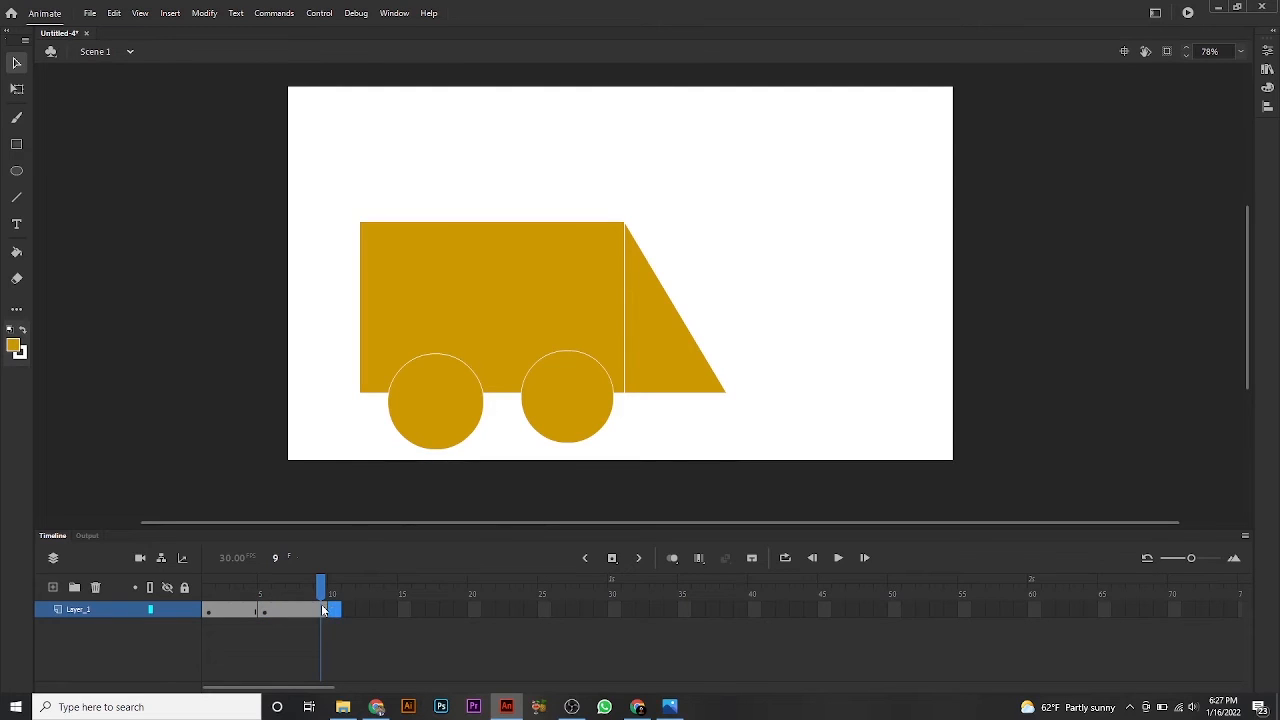
pyautogui.click(335, 611)
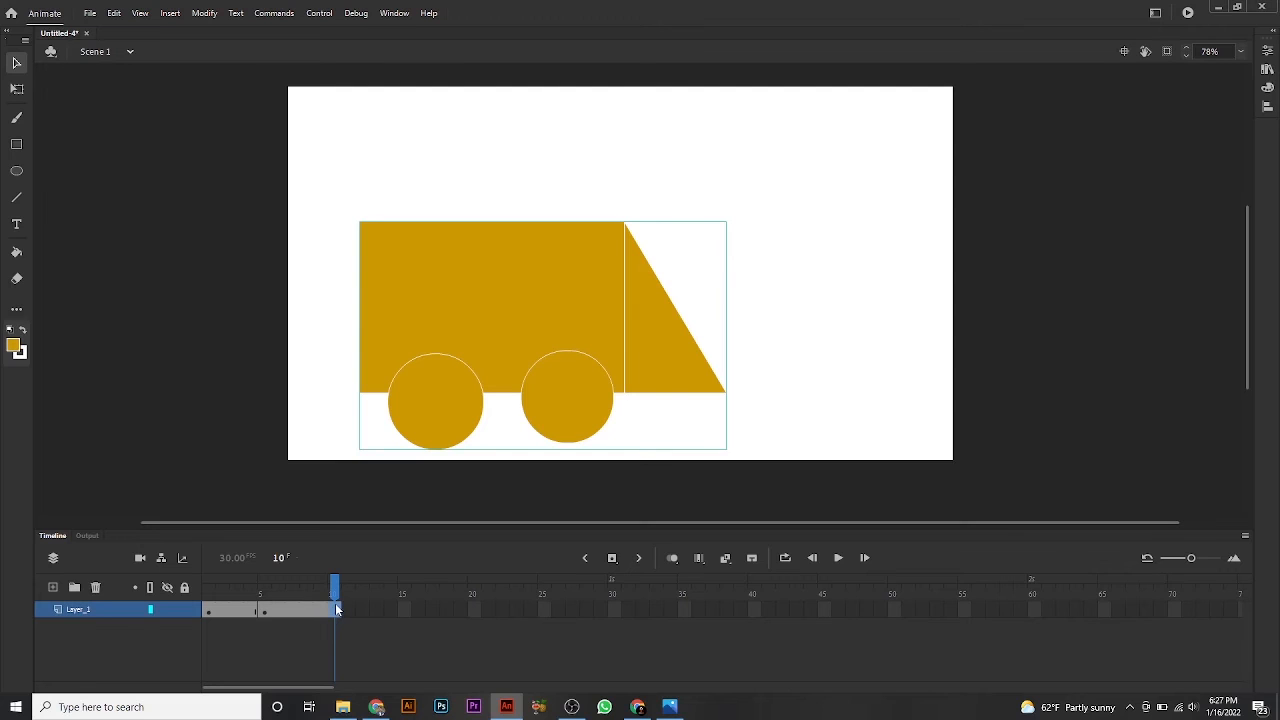
# Convert frame 10 to a keyframe and move the vehicle farther rightward to about the middle of the stage.
pyautogui.rightClick(334, 611)
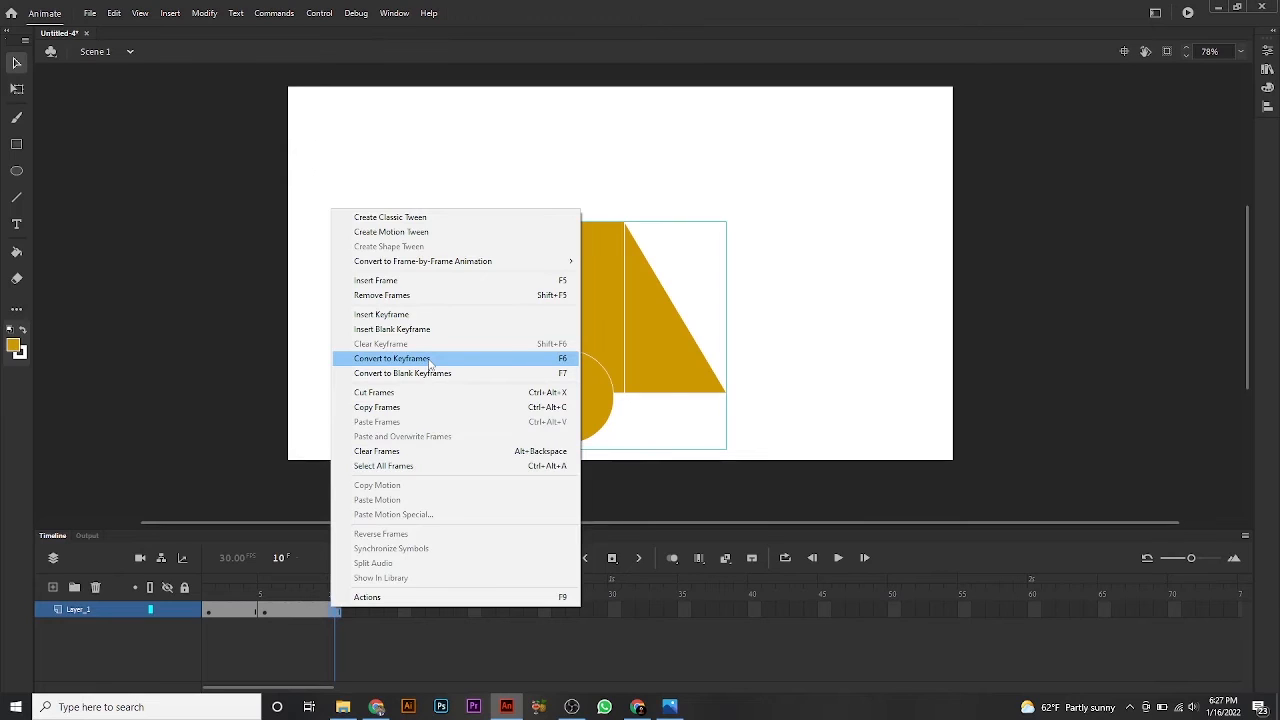
pyautogui.click(429, 360)
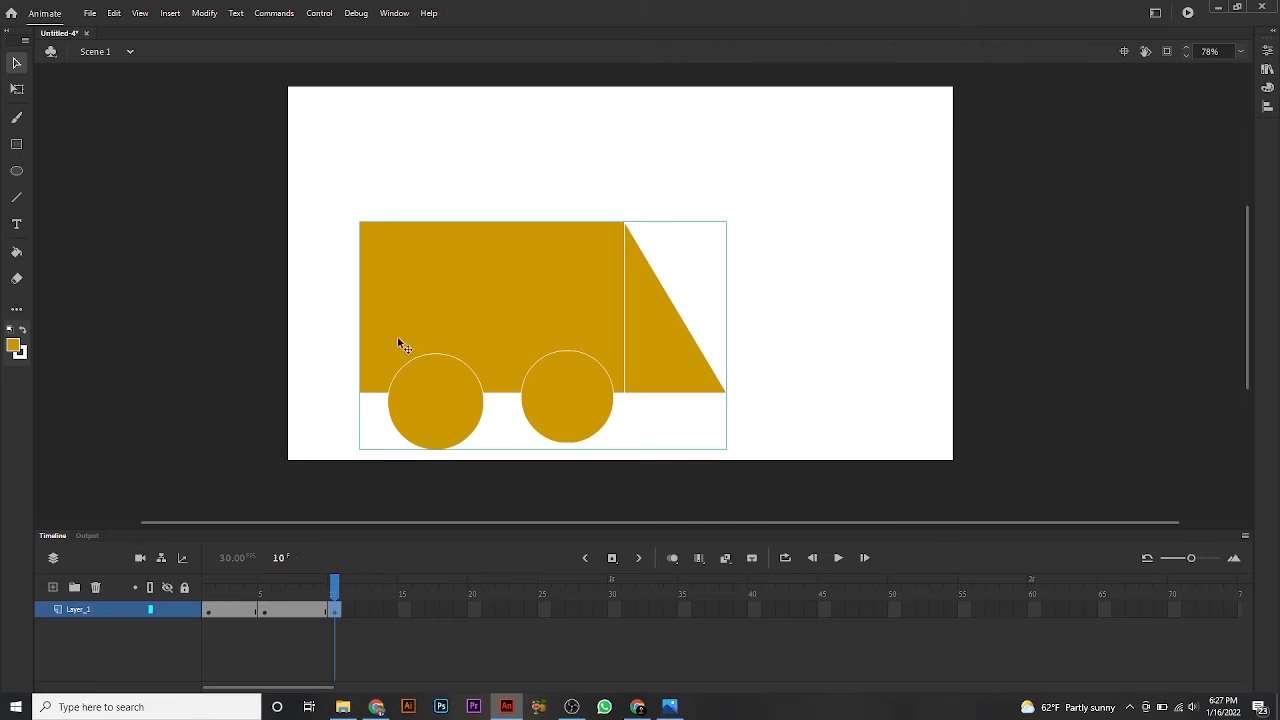
pyautogui.moveTo(401, 323); pyautogui.dragTo(460, 326)
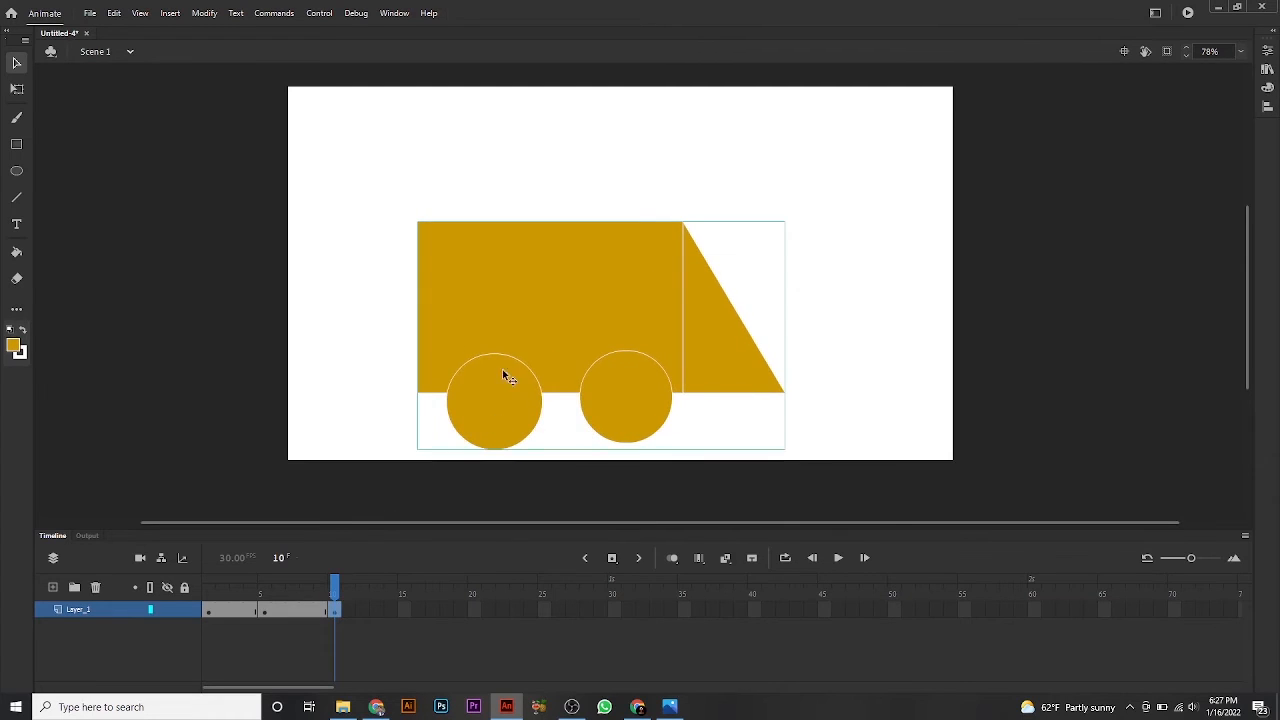
pyautogui.moveTo(503, 371); pyautogui.dragTo(521, 372)
# Insert frames after the frame 10 keyframe, extending Layer_1 to frame 15.
pyautogui.moveTo(334, 585)
pyautogui.mouseDown()
pyautogui.moveTo(206, 588)
pyautogui.moveTo(340, 580)
pyautogui.mouseUp()
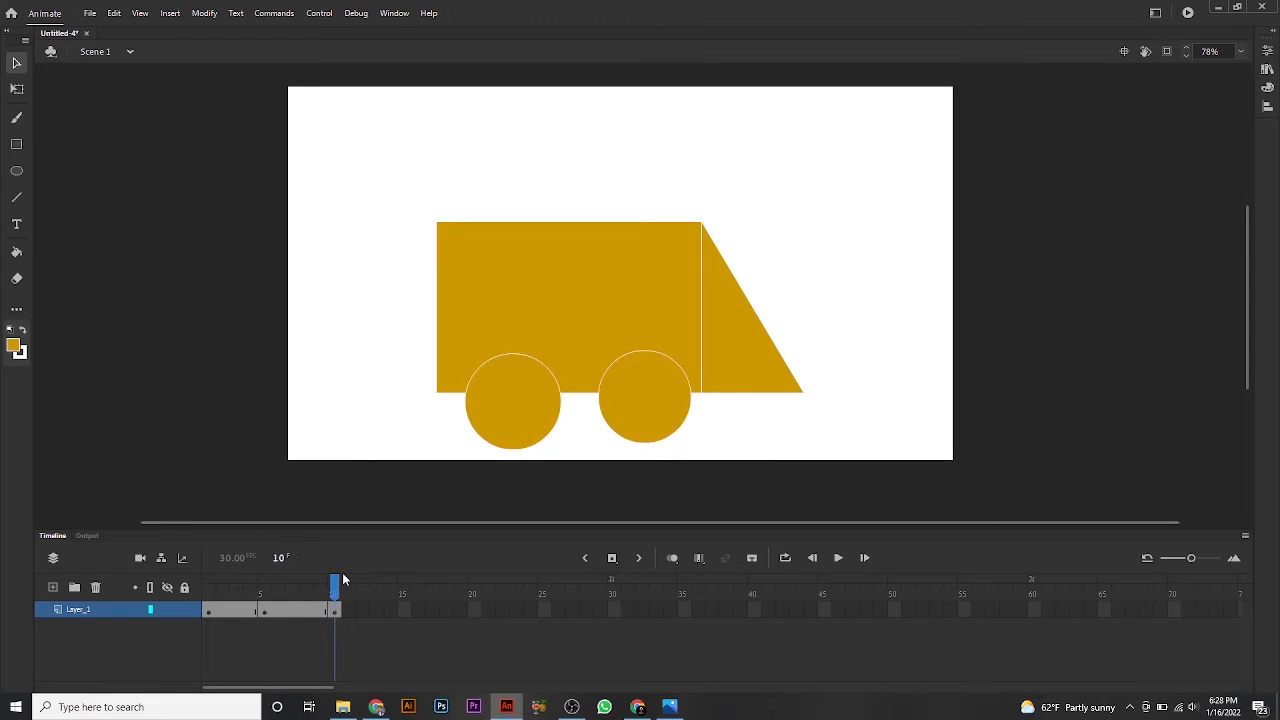
pyautogui.press('F5')
pyautogui.press('F5')
pyautogui.press('F5')
pyautogui.press('F5')
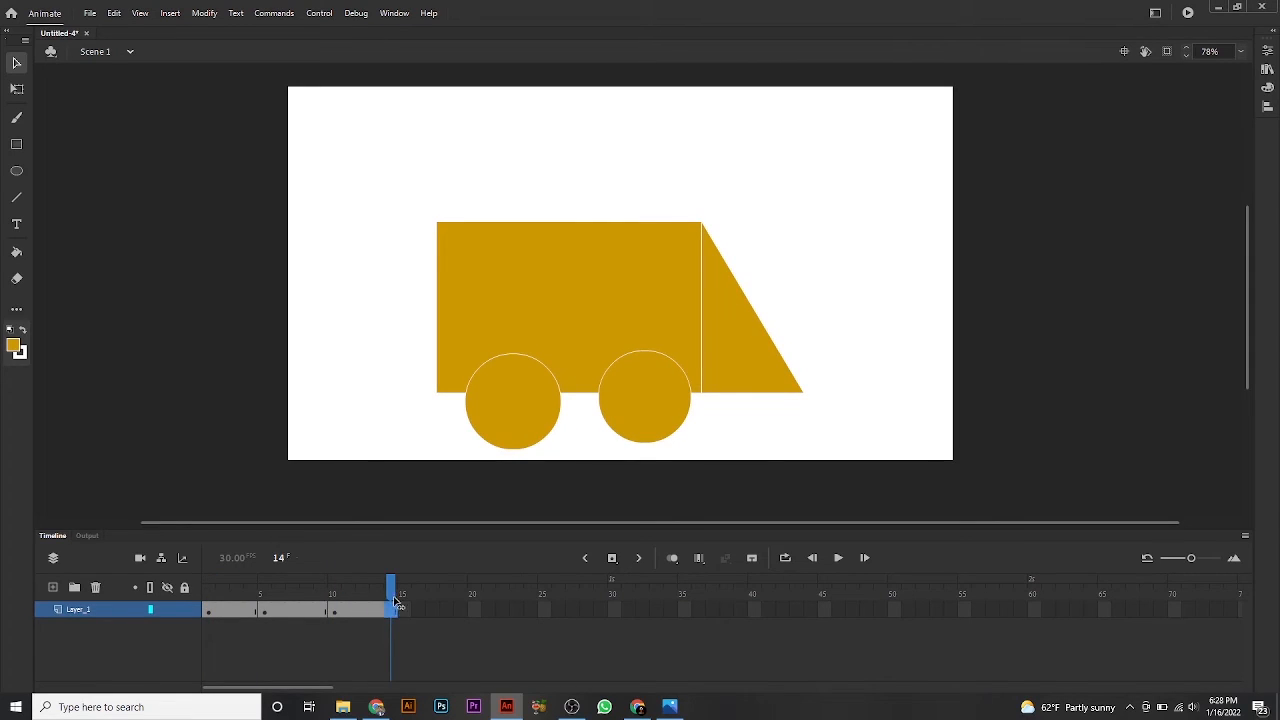
pyautogui.press('F6')
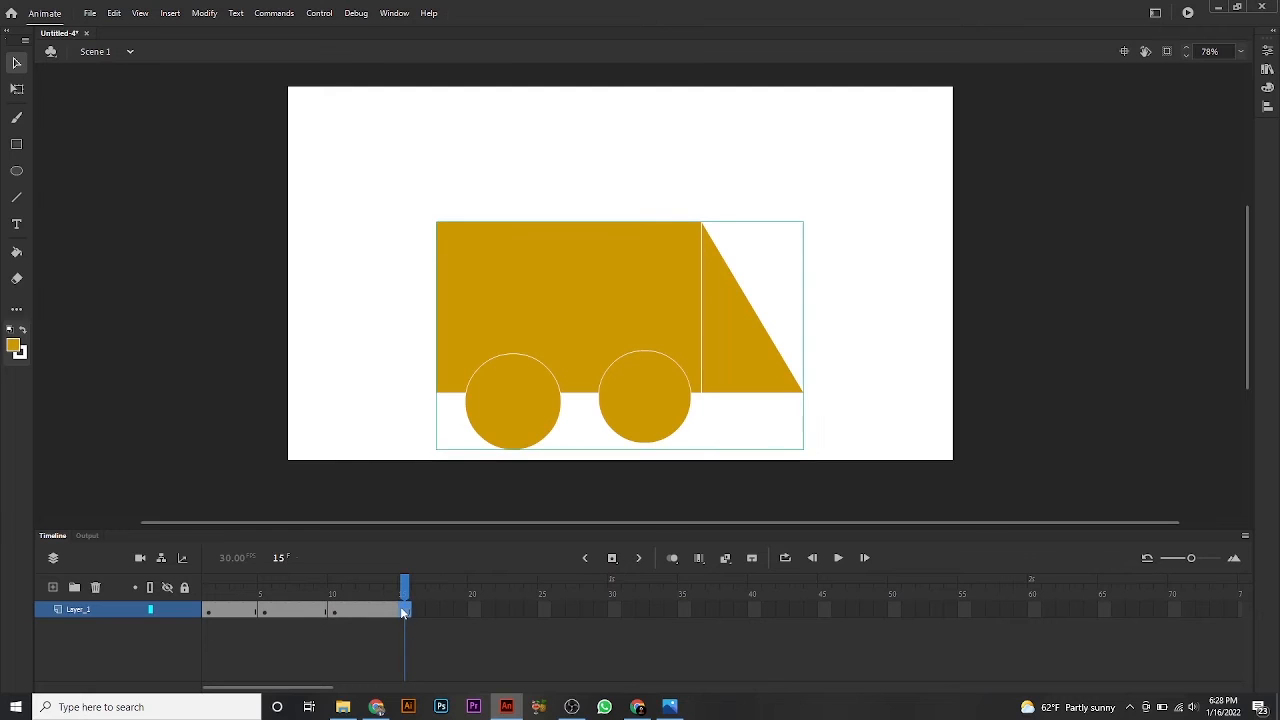
# Convert frame 15 to a keyframe and move the vehicle rightward, close to the stage's far edge.
pyautogui.rightClick(404, 612)
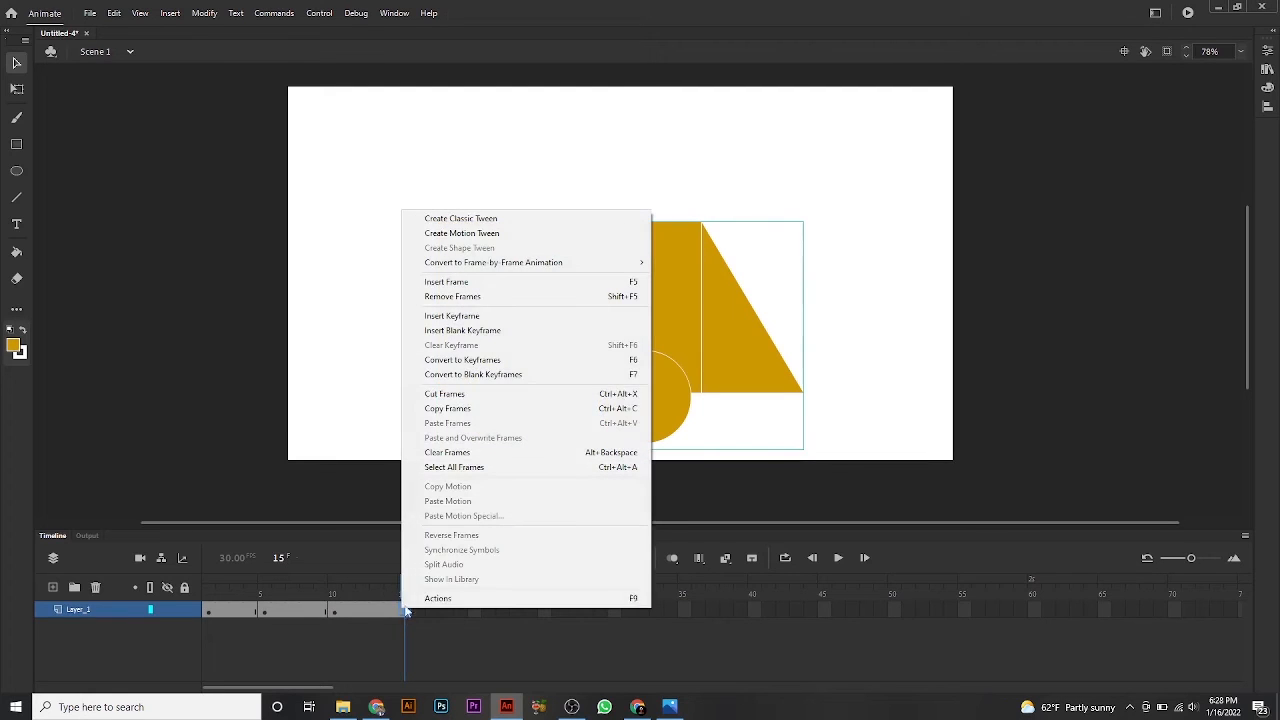
pyautogui.click(503, 363)
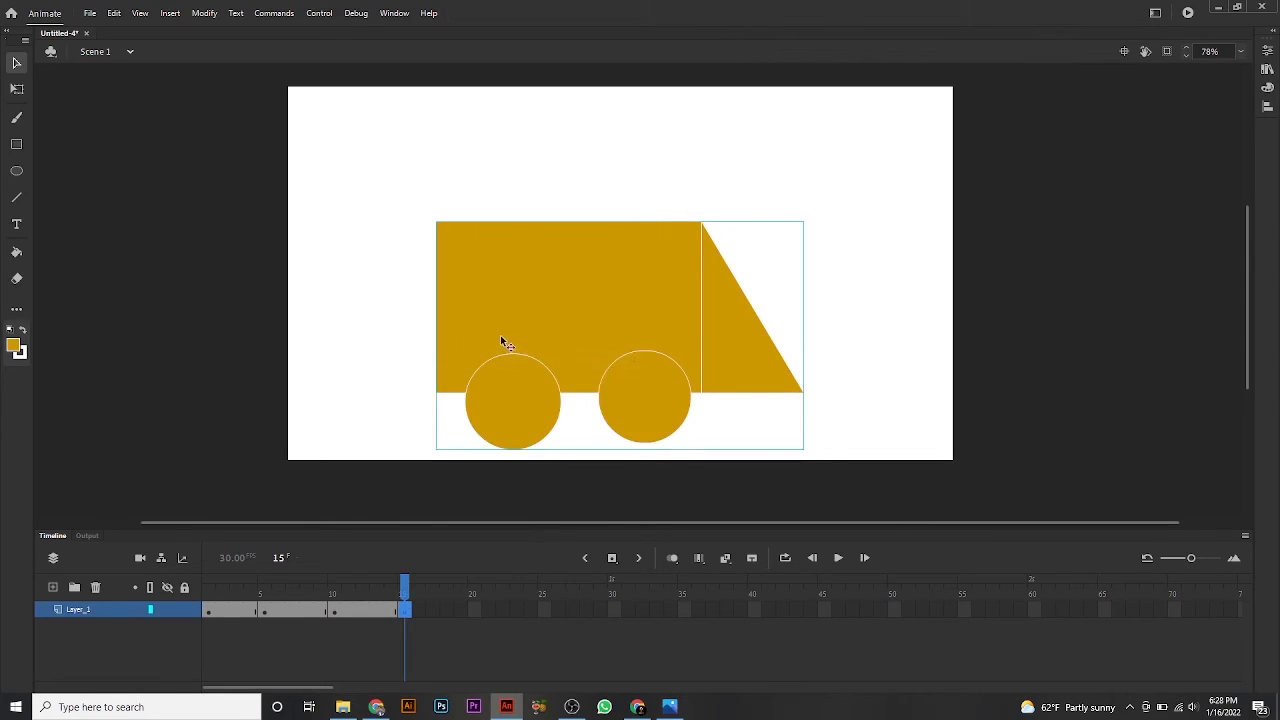
pyautogui.moveTo(503, 337); pyautogui.dragTo(581, 341)
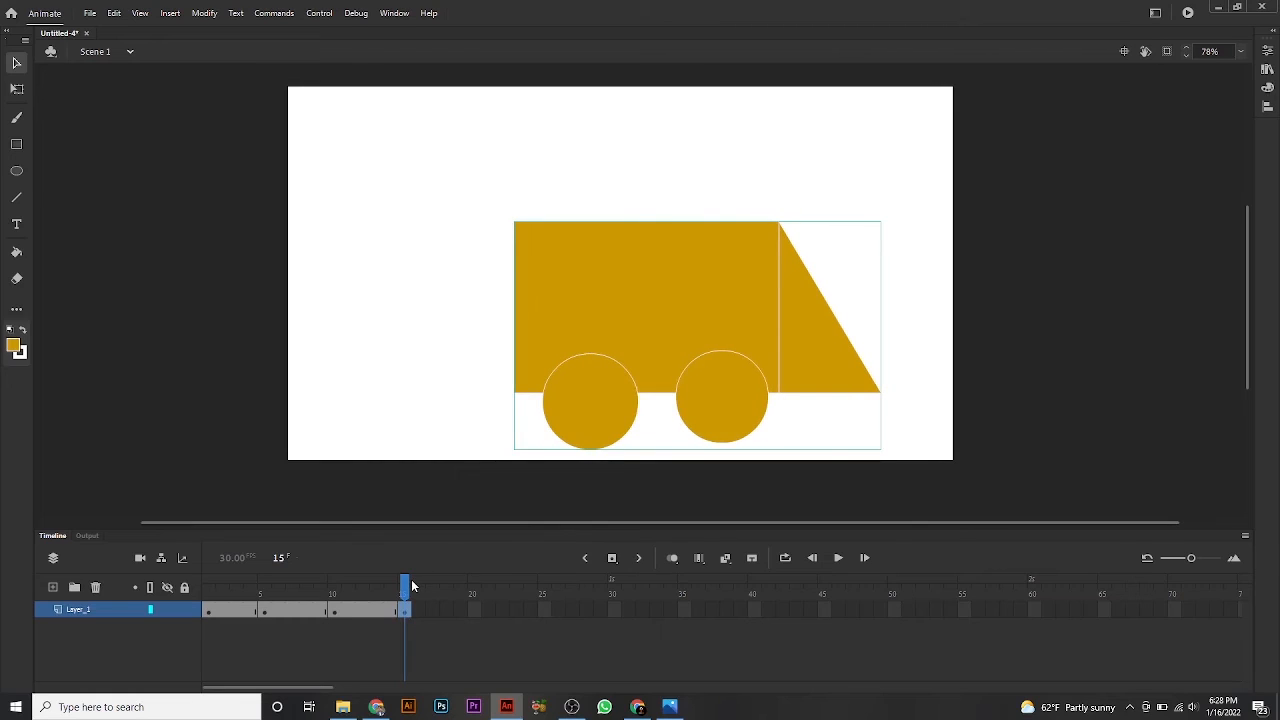
# Extend Layer_1 to frame 17 and return to the first frame.
pyautogui.press('F5')
pyautogui.press('F5')
pyautogui.click(207, 618)
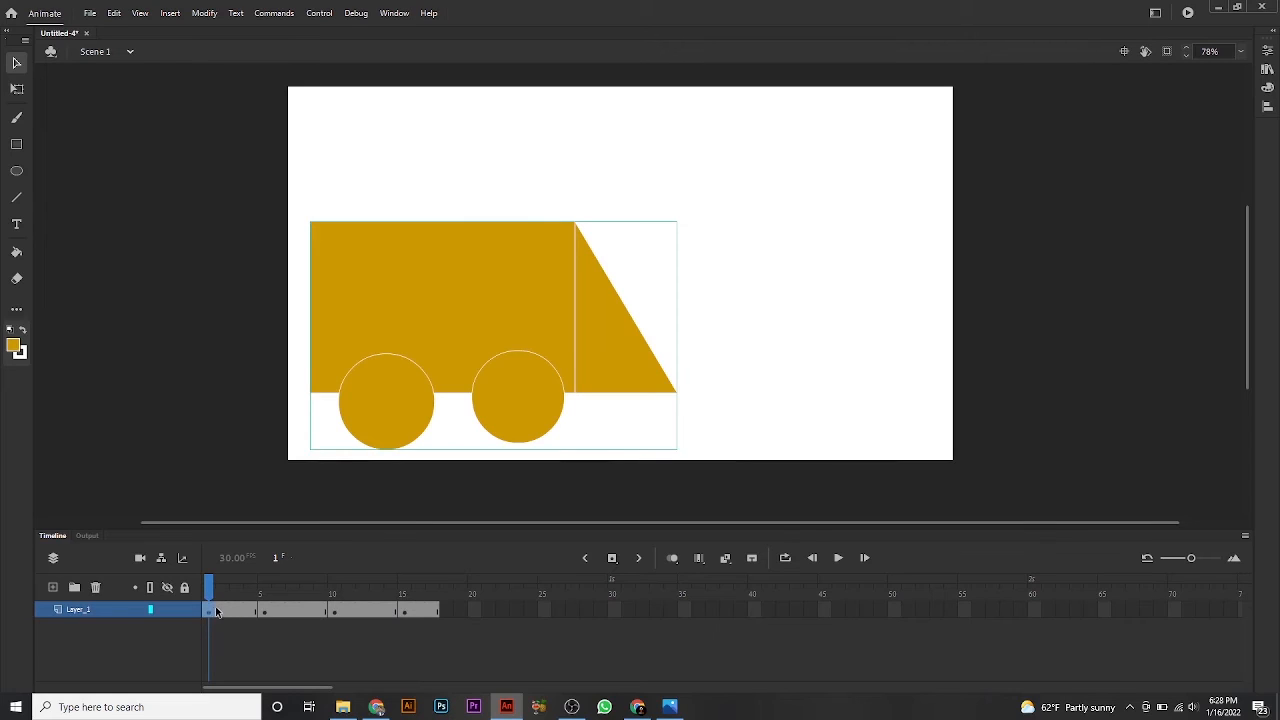
# Scrub through the timeline from frame 2 to frame 17 to review the vehicle's movement between keyframes.
pyautogui.click(222, 612)
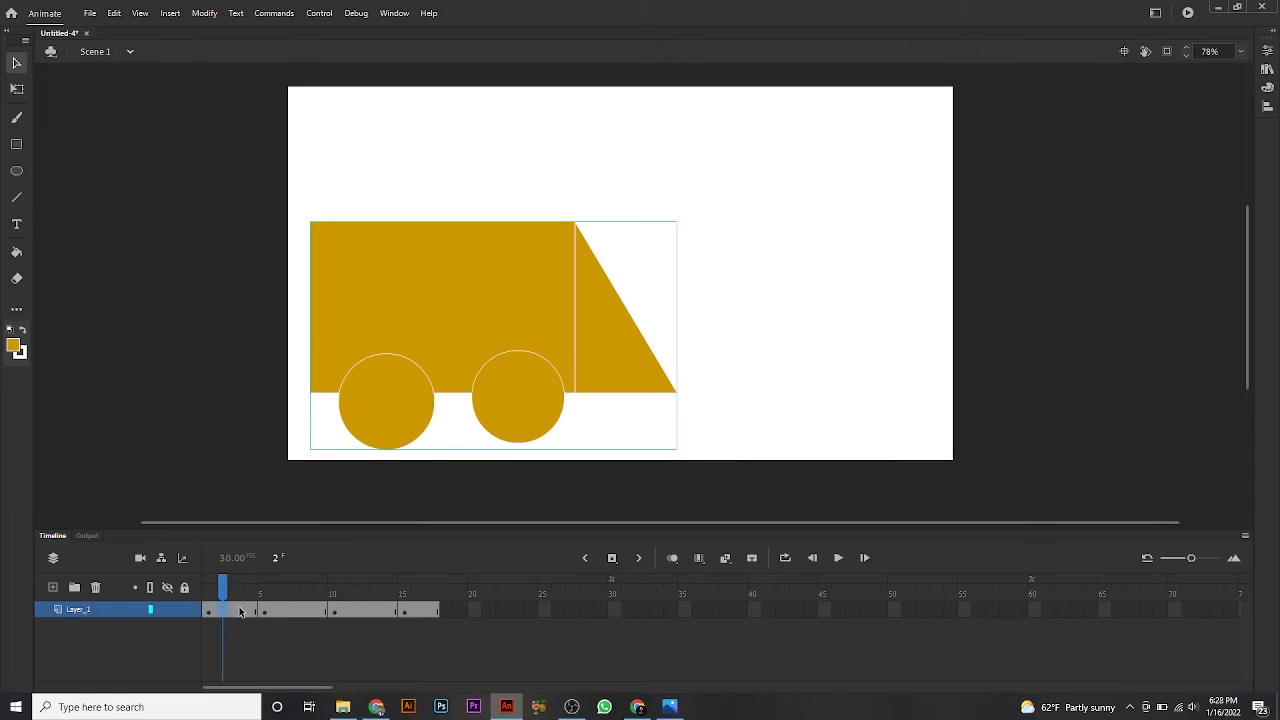
pyautogui.click(240, 612)
pyautogui.click(253, 612)
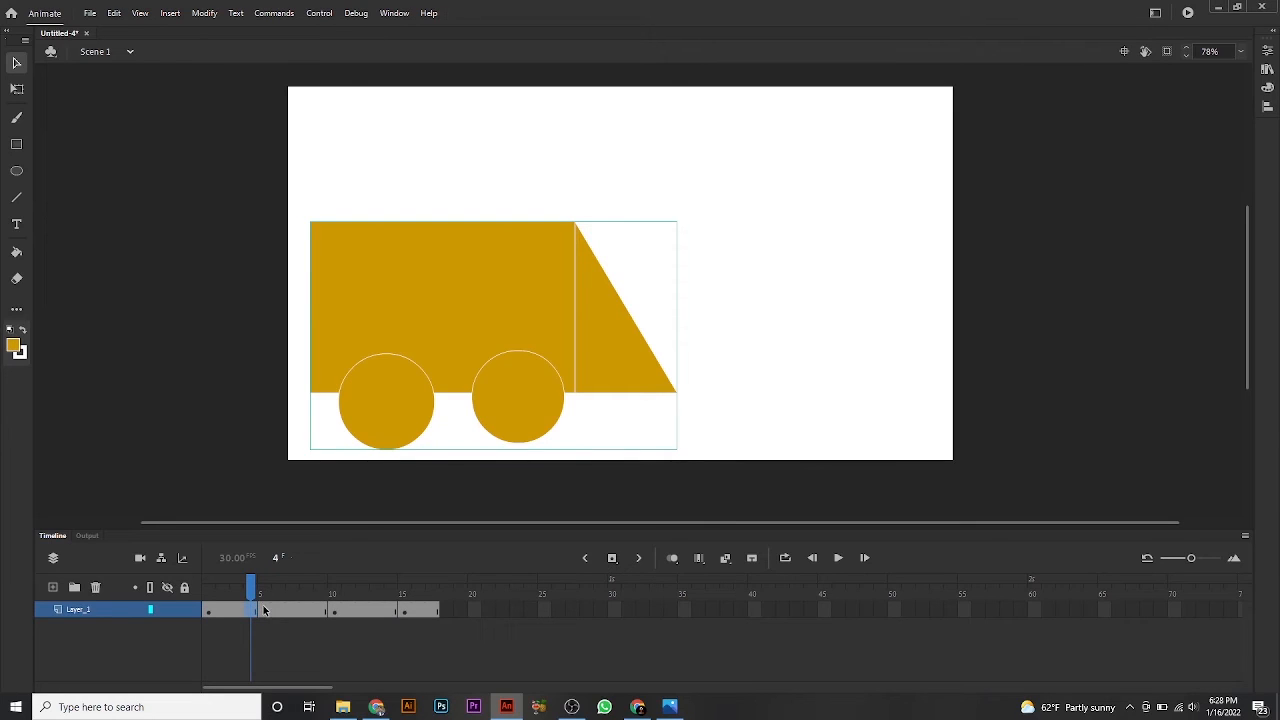
pyautogui.click(264, 611)
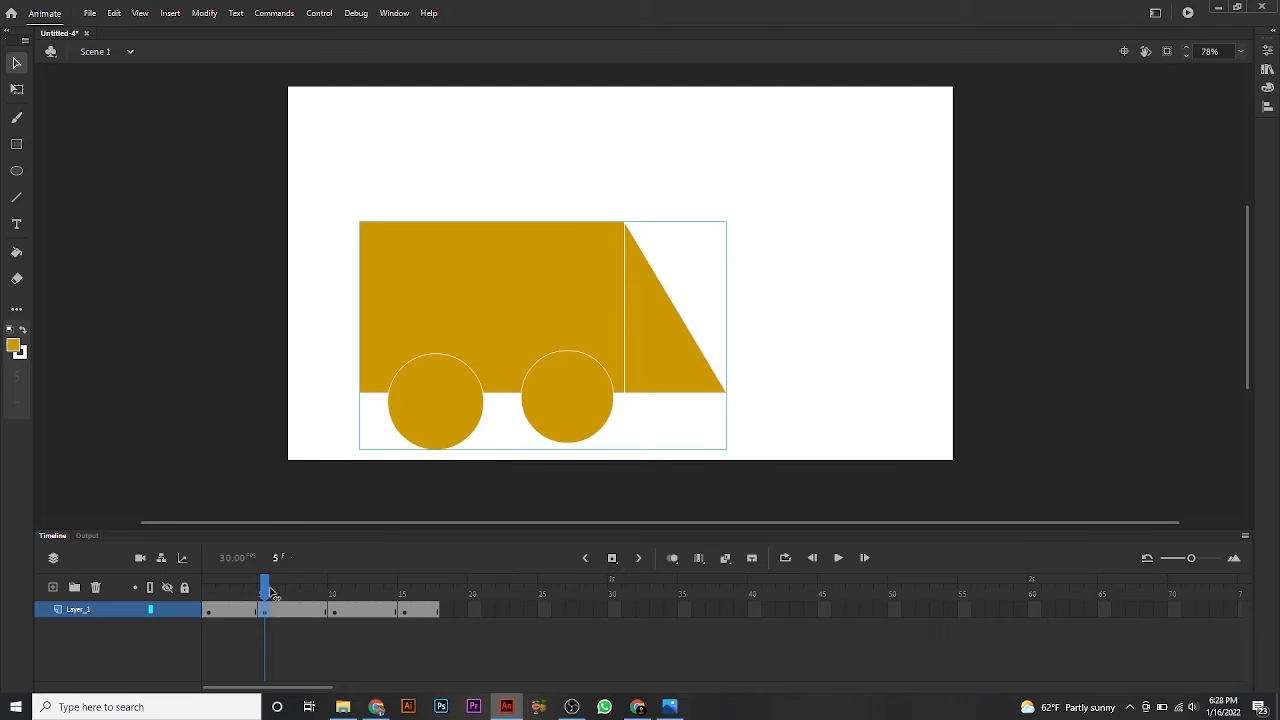
pyautogui.moveTo(265, 588)
pyautogui.mouseDown()
pyautogui.moveTo(251, 588)
pyautogui.moveTo(265, 588)
pyautogui.mouseUp()
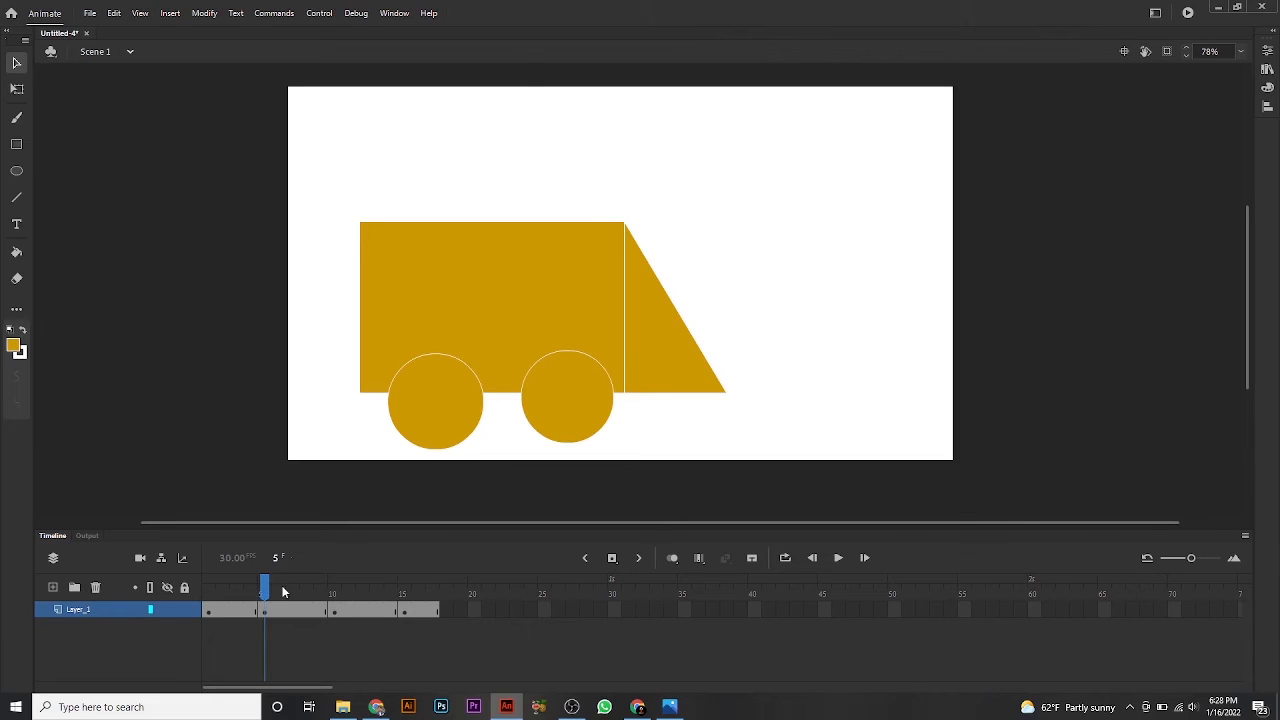
pyautogui.moveTo(266, 588); pyautogui.dragTo(434, 586)
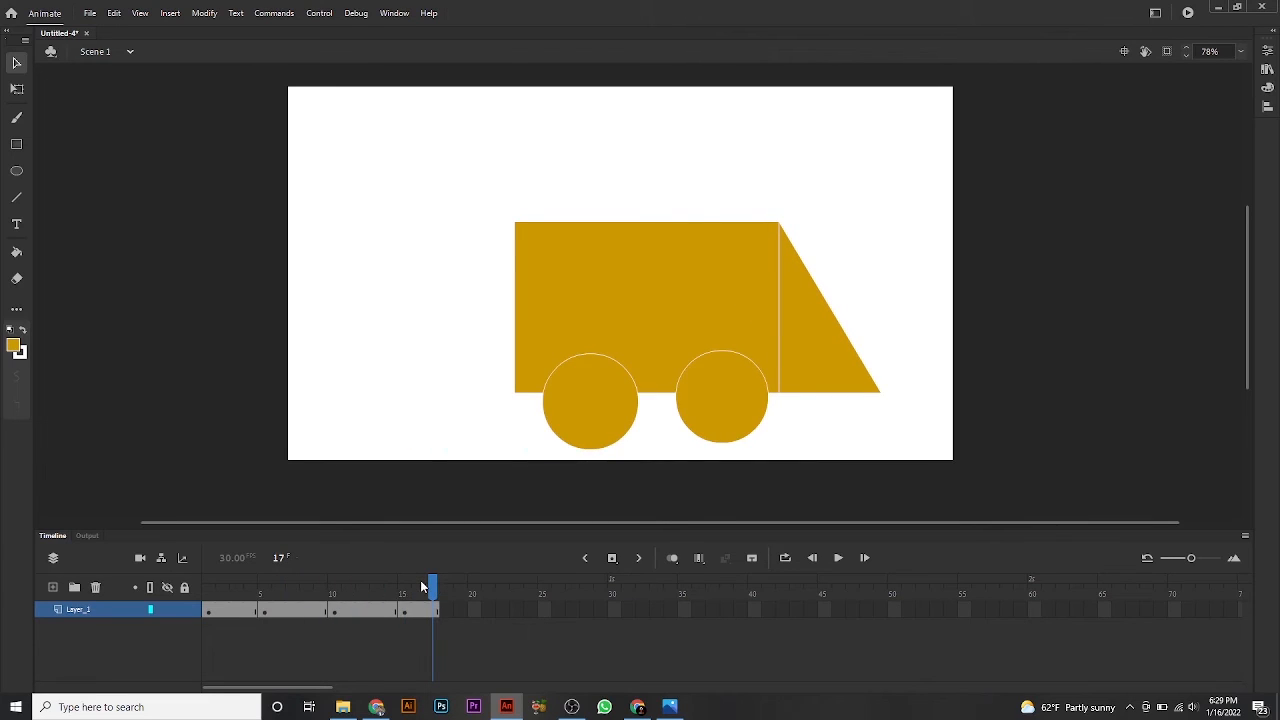
# Extend Layer_1 to frame 20, convert that frame to a keyframe, and move the vehicle rightward until its nose passes the stage edge.
pyautogui.press('F5')
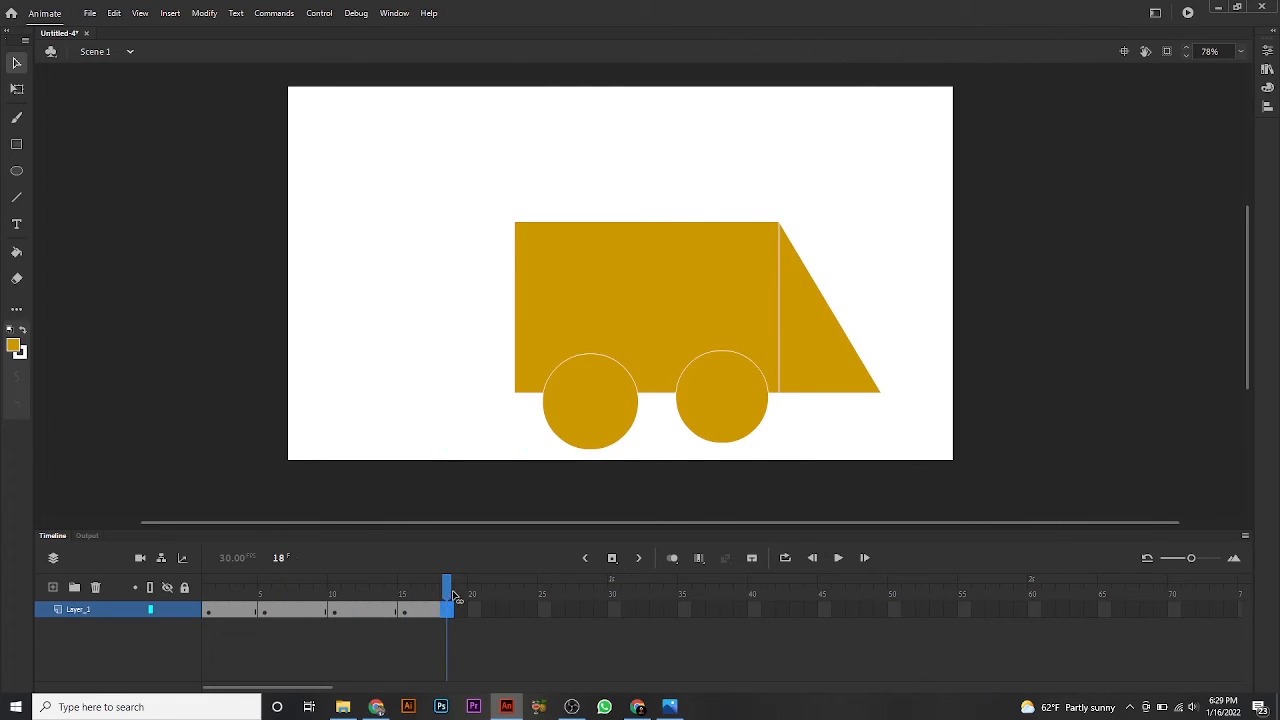
pyautogui.press('F5')
pyautogui.press('F5')
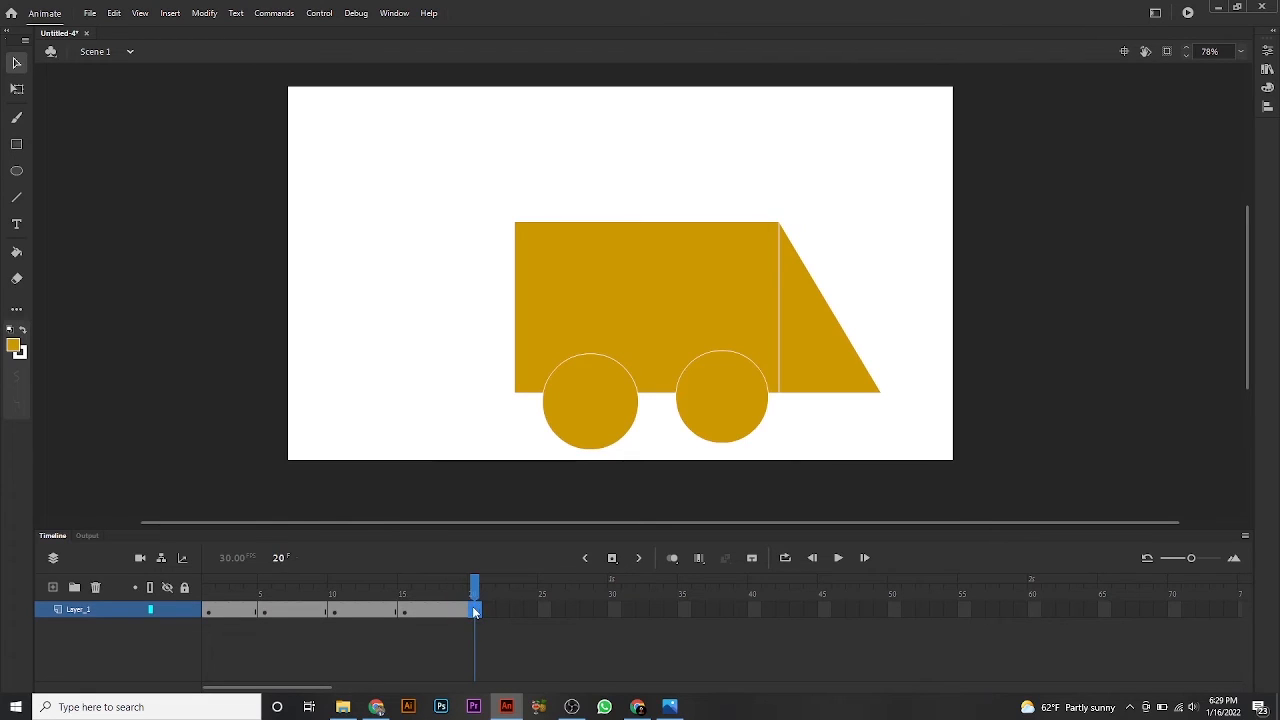
pyautogui.rightClick(476, 612)
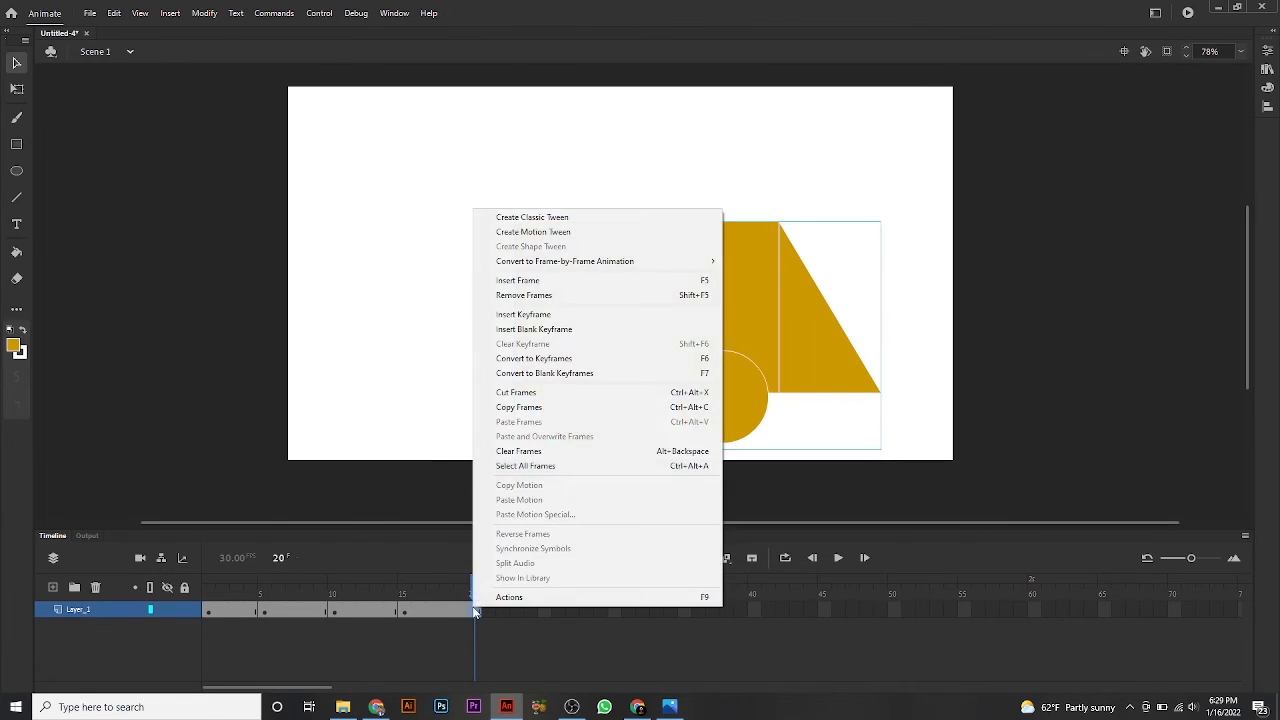
pyautogui.click(528, 360)
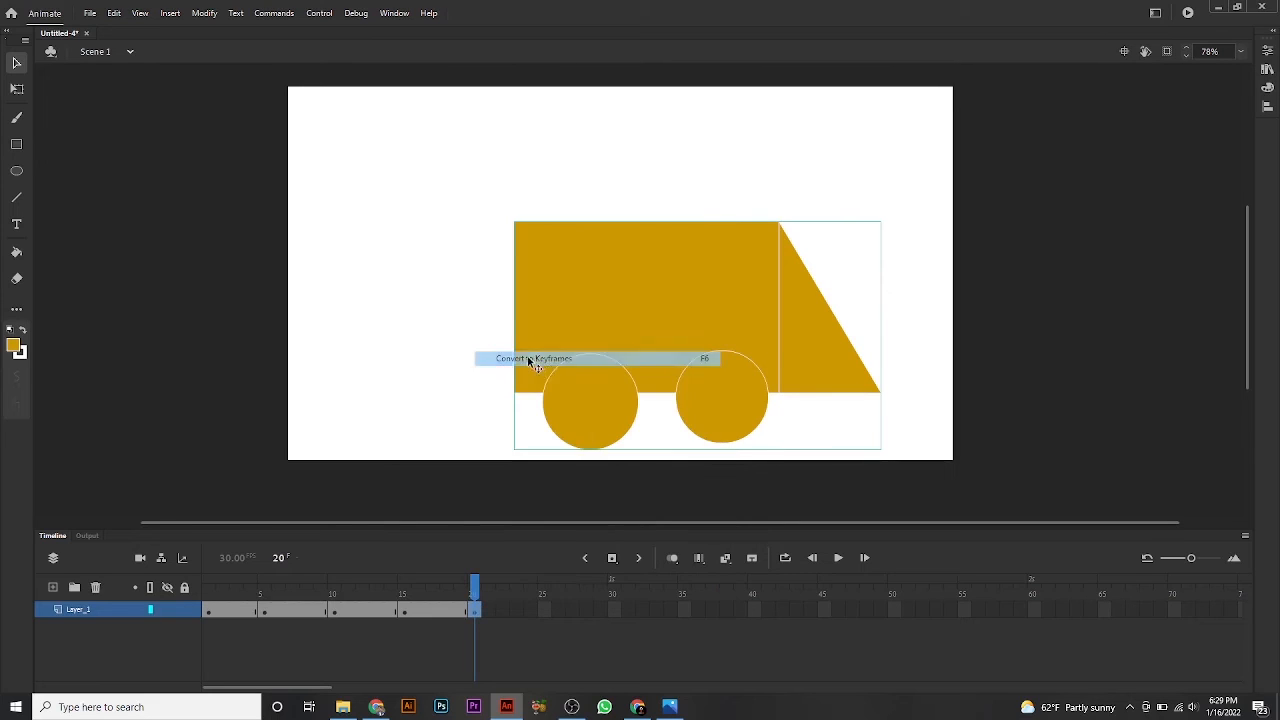
pyautogui.moveTo(634, 346); pyautogui.dragTo(759, 344)
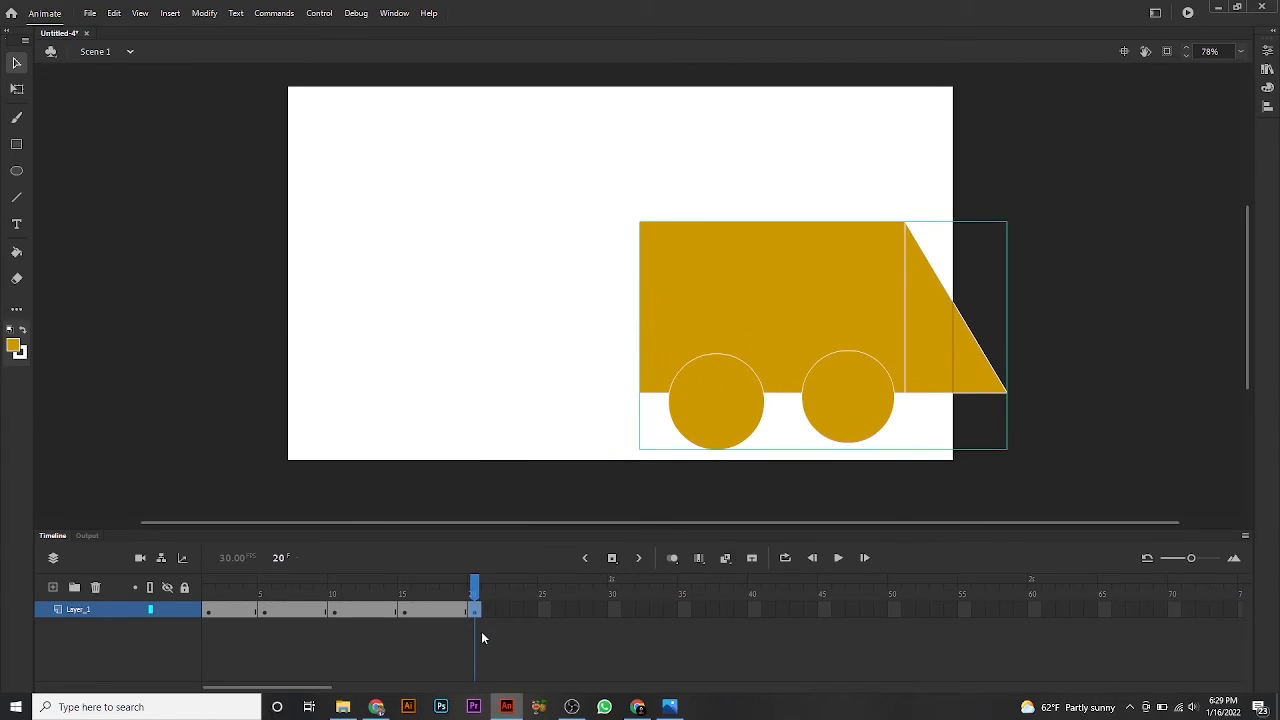
# Extend Layer_1 to frame 25, convert that frame to a keyframe, and move the vehicle rightward until its front wheel straddles the stage edge.
pyautogui.moveTo(489, 614); pyautogui.dragTo(546, 614)
pyautogui.rightClick(546, 614)
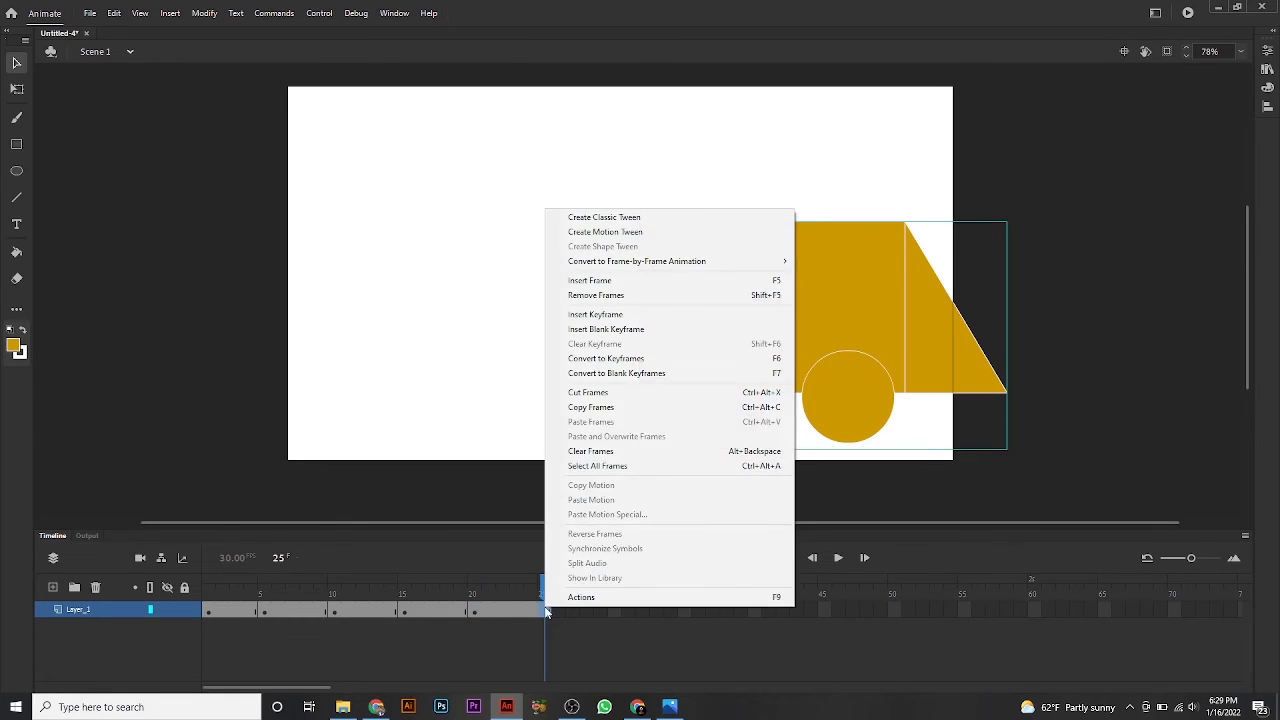
pyautogui.click(617, 362)
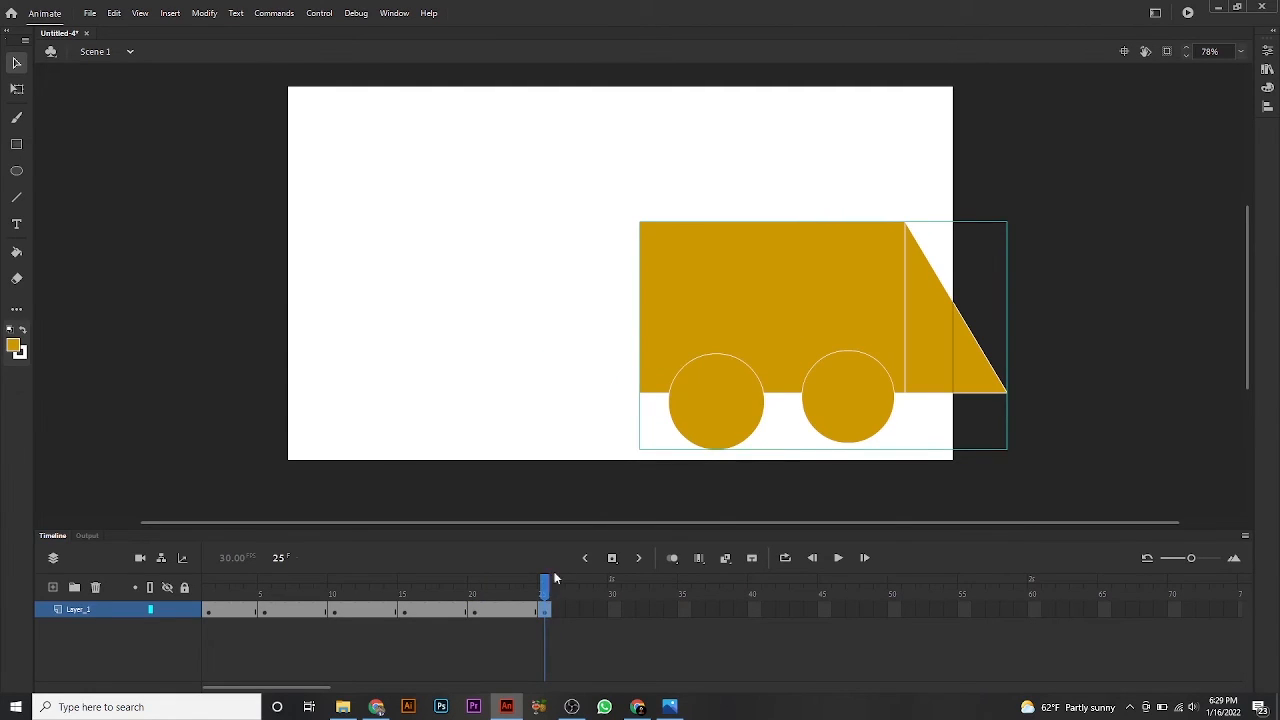
pyautogui.moveTo(700, 351); pyautogui.dragTo(796, 347)
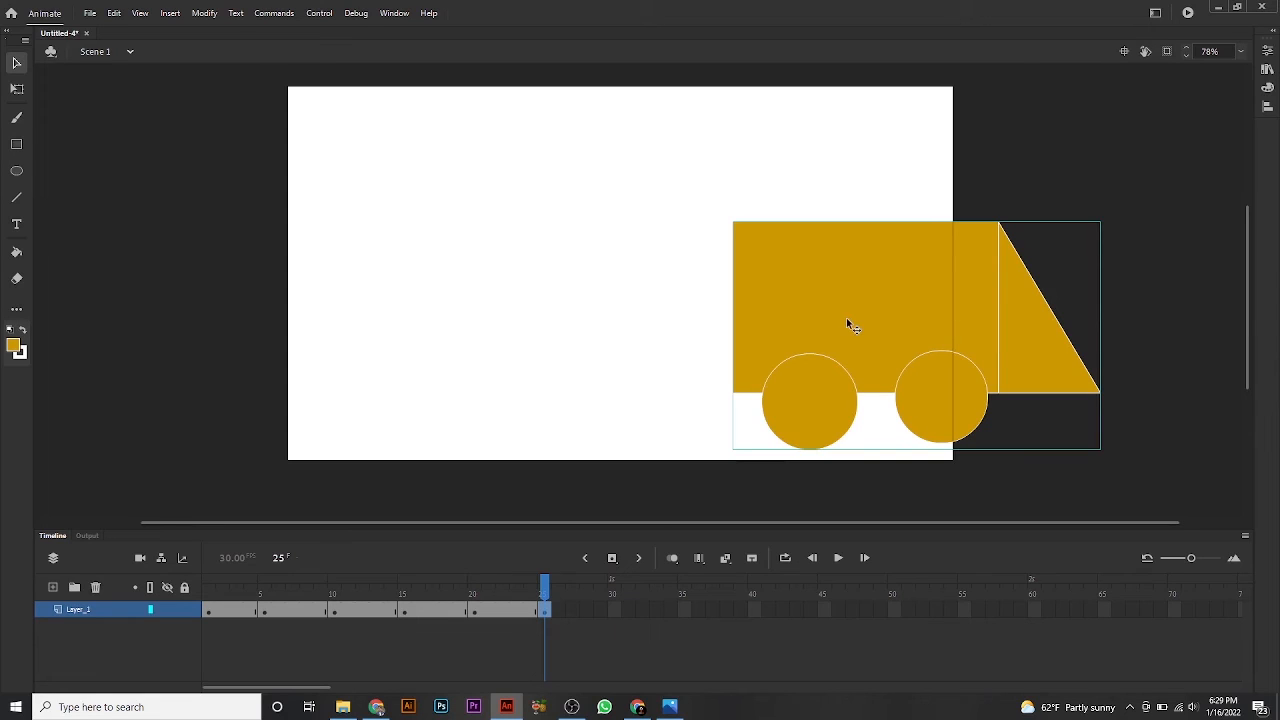
# Insert frames after the frame 25 keyframe and convert frame 30 to a keyframe.
pyautogui.press('F5')
pyautogui.press('F5')
pyautogui.press('F5')
pyautogui.press('F5')
pyautogui.press('F5')
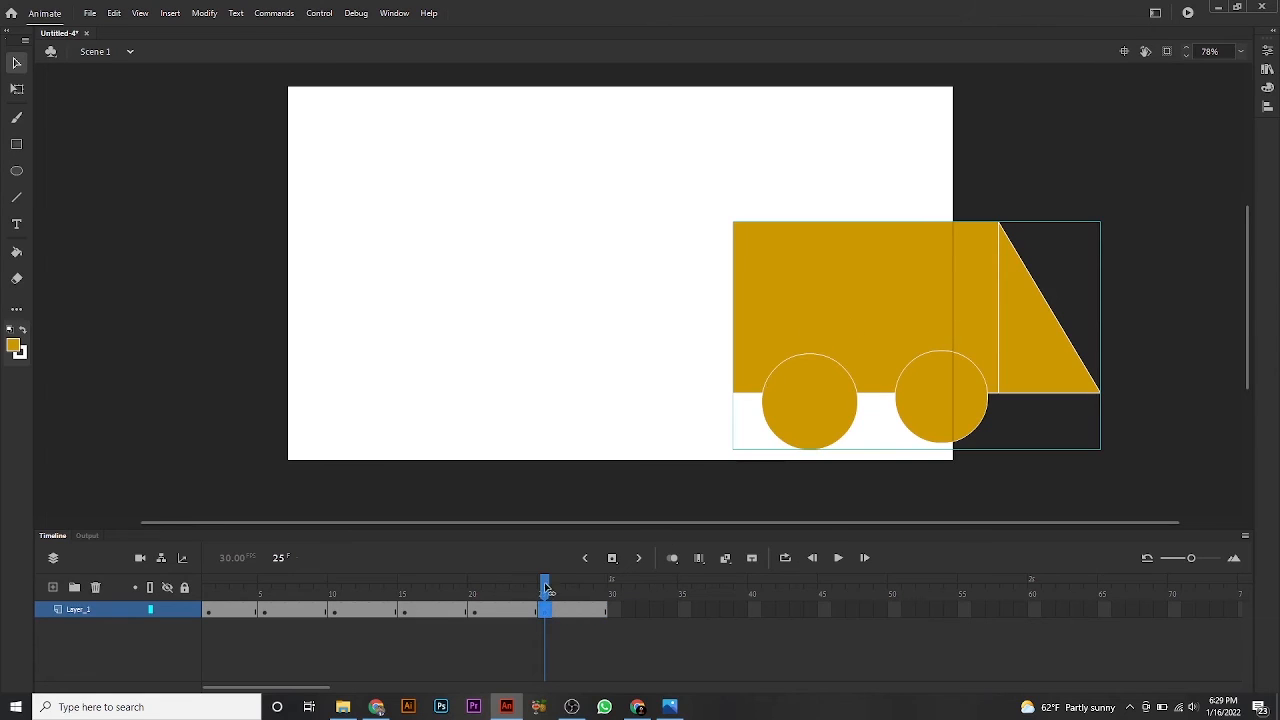
pyautogui.click(545, 588)
pyautogui.click(614, 610)
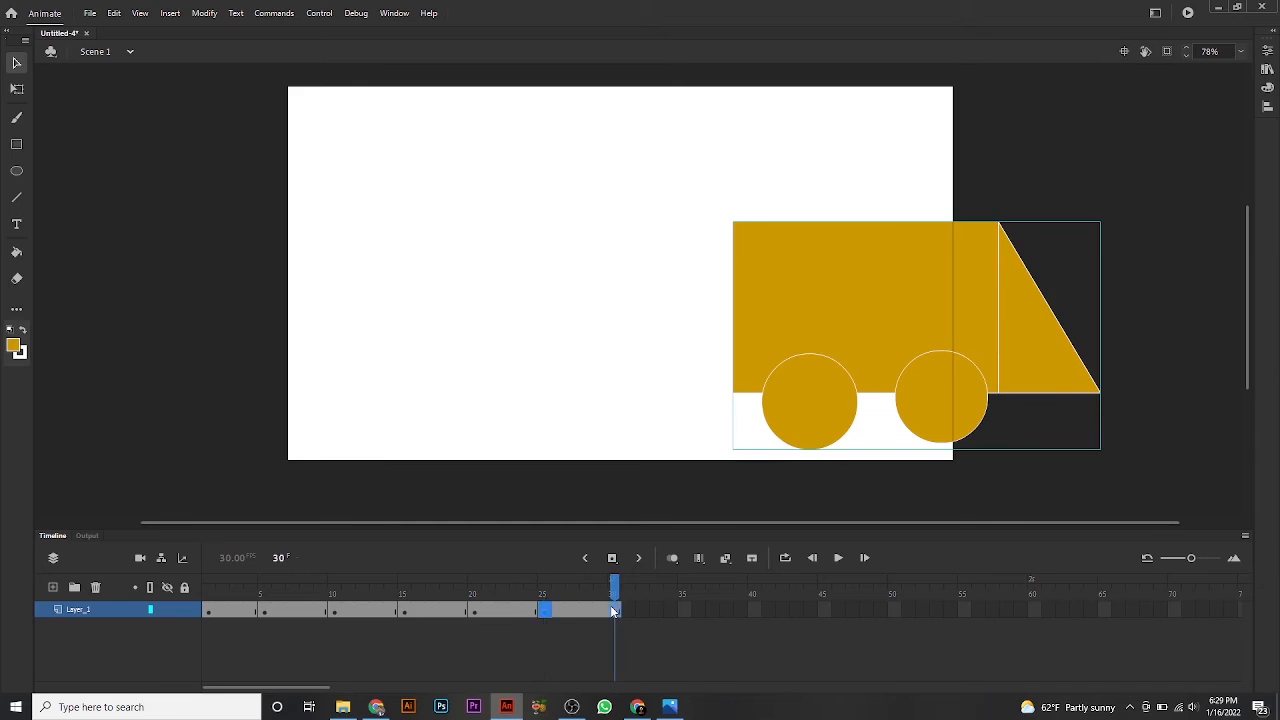
pyautogui.rightClick(616, 610)
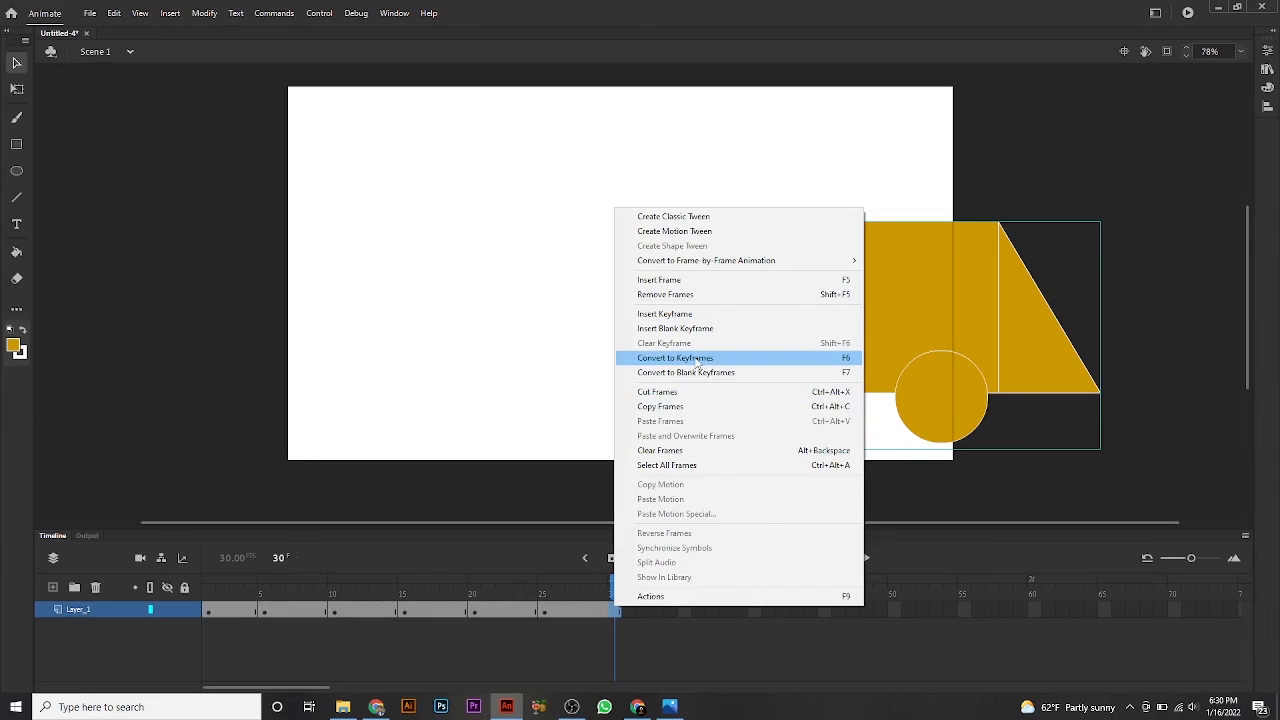
pyautogui.click(697, 362)
pyautogui.click(621, 593)
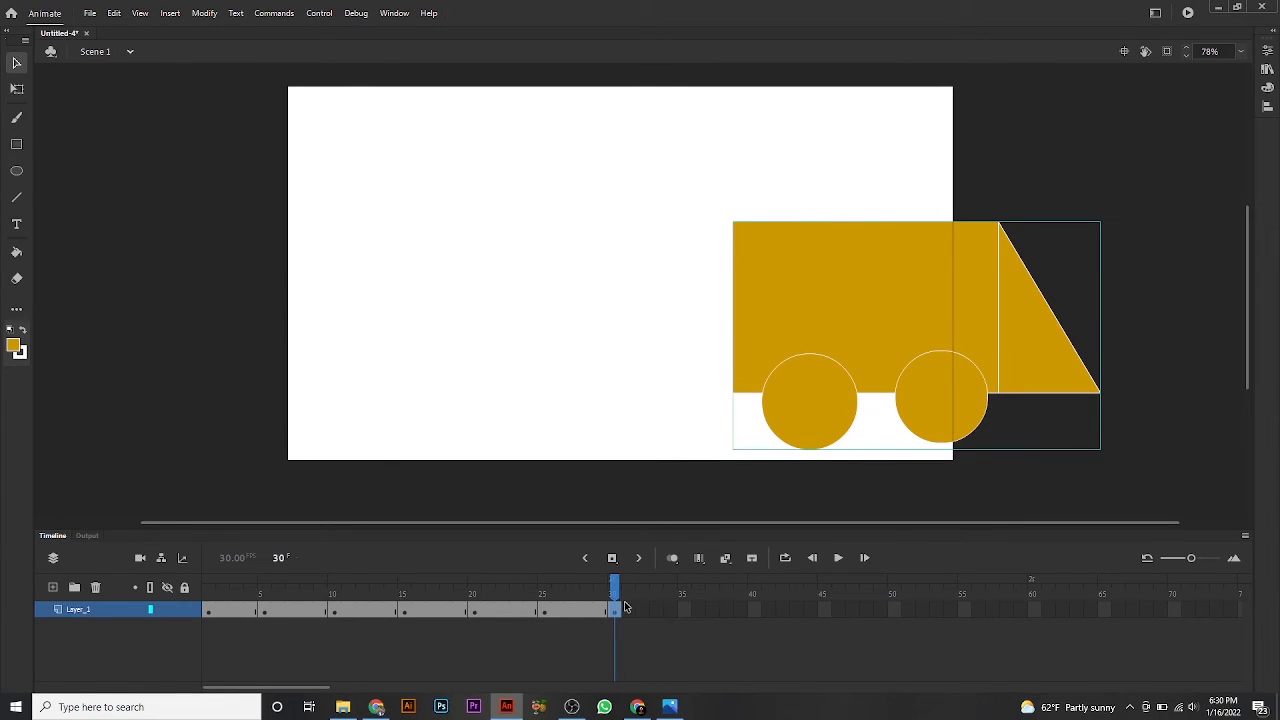
# Extend Layer_1 to frame 35, convert that frame to a keyframe, and move the vehicle rightward until only its rear overlaps the stage.
pyautogui.moveTo(625, 607); pyautogui.dragTo(688, 614)
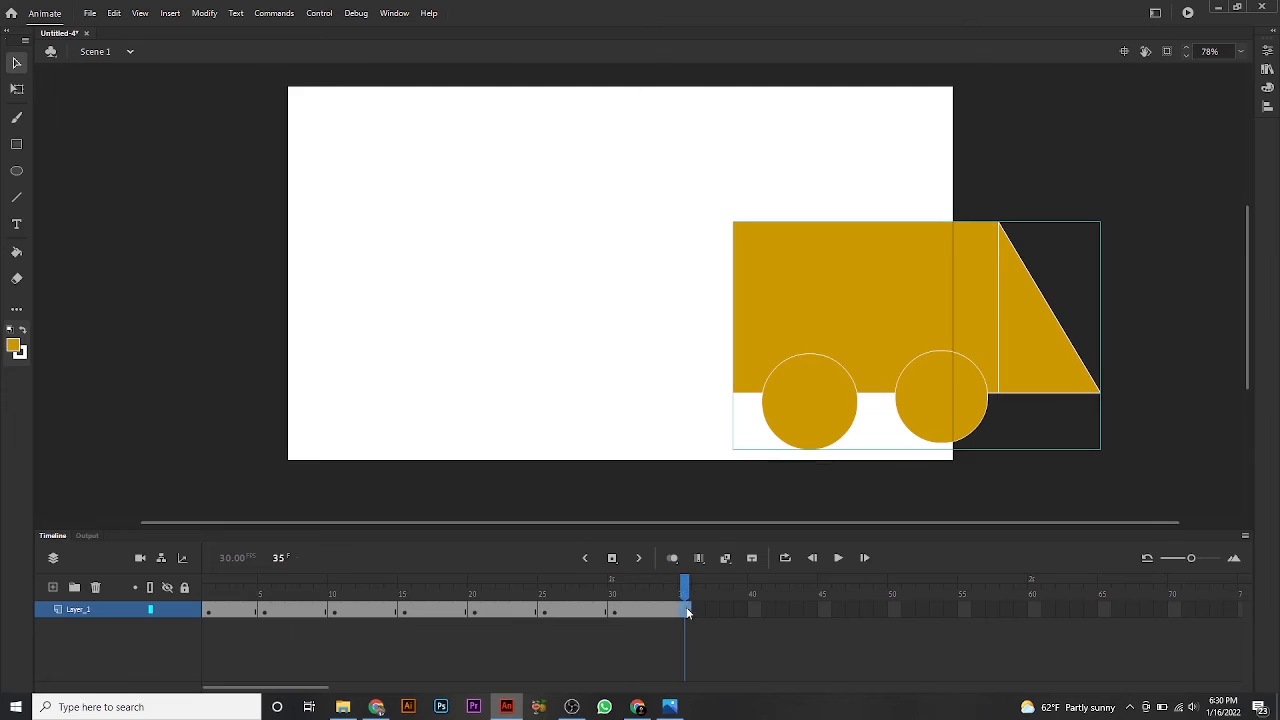
pyautogui.rightClick(687, 612)
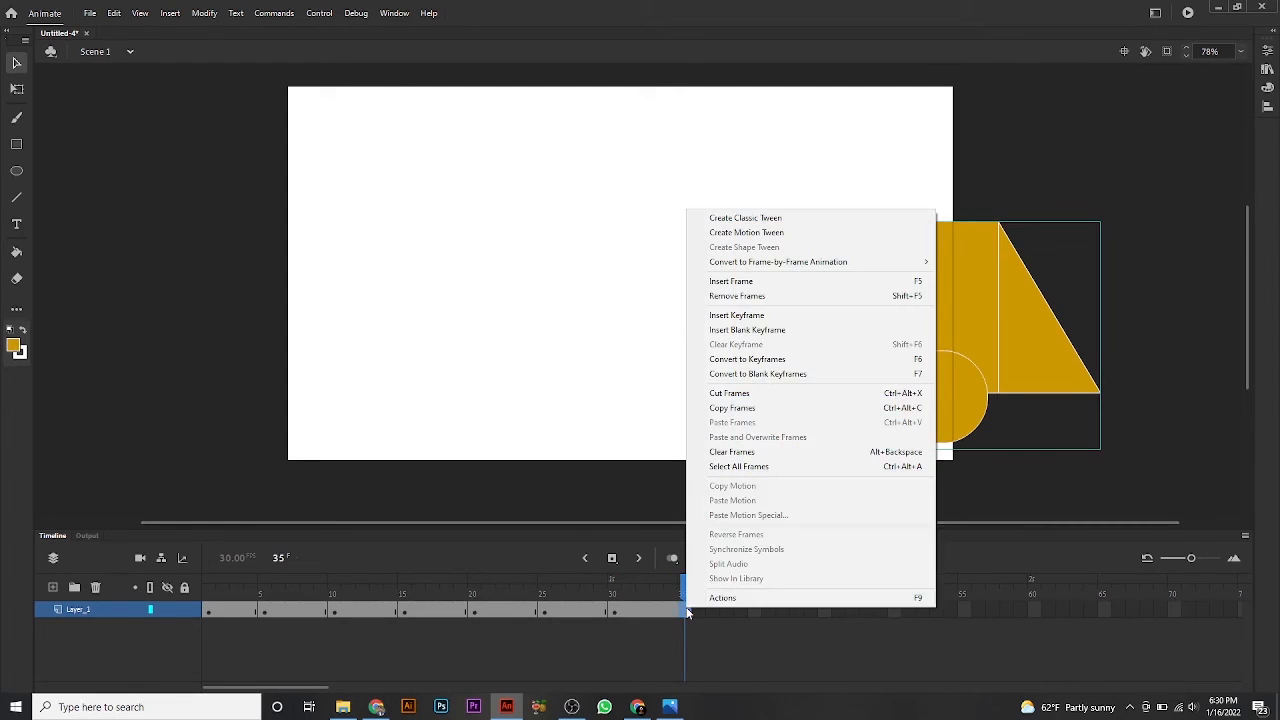
pyautogui.click(764, 366)
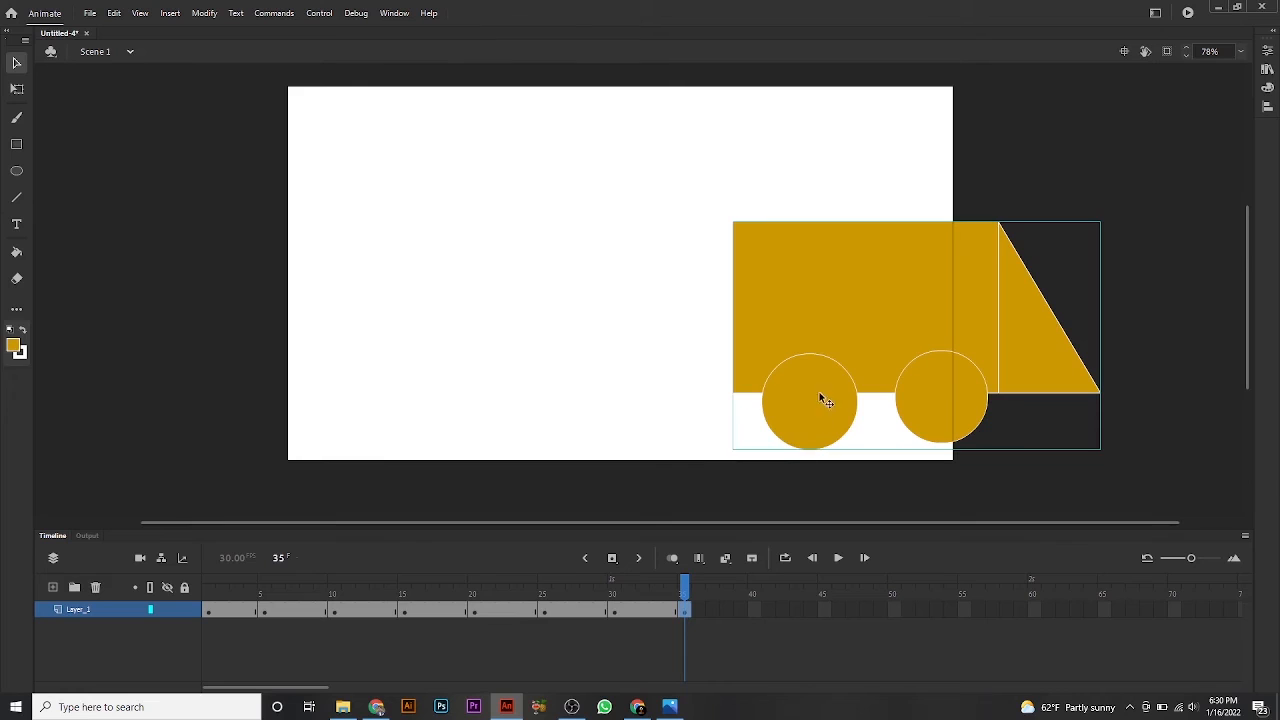
pyautogui.moveTo(828, 368); pyautogui.dragTo(990, 364)
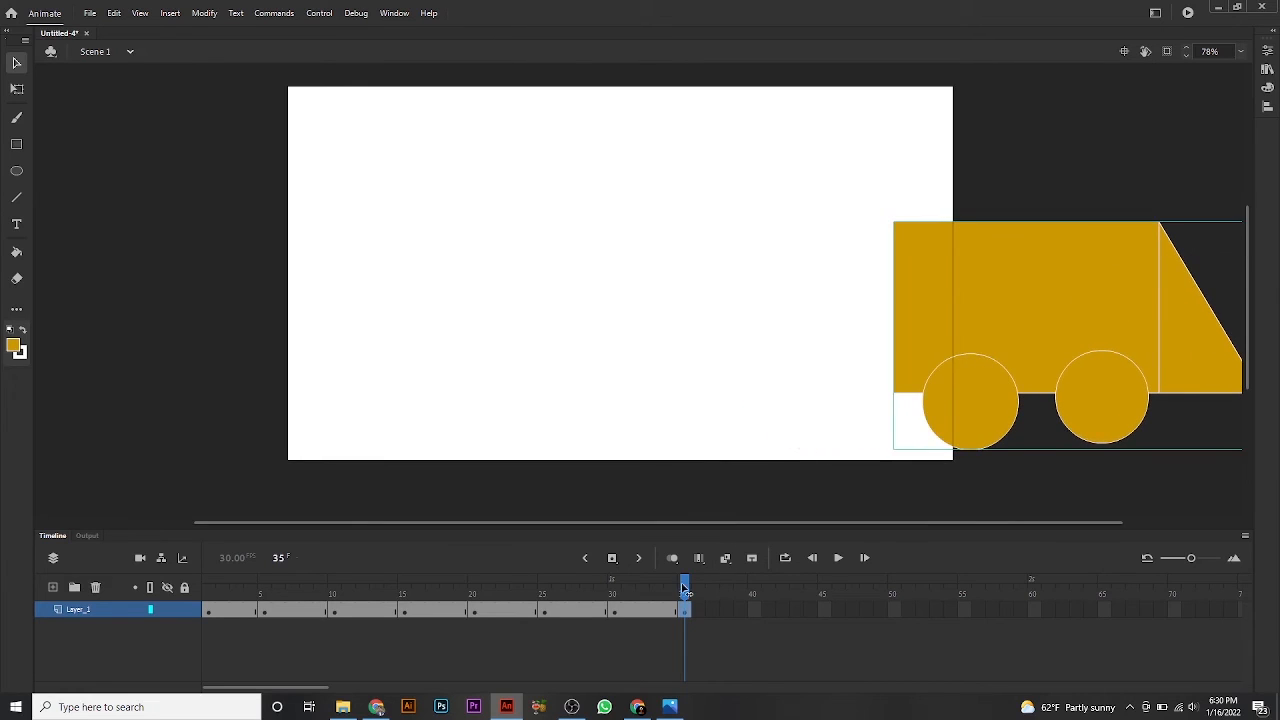
# Insert frames after frame 35, make frame 40 a keyframe, and move the vehicle completely off the stage's right edge.
pyautogui.moveTo(686, 588)
pyautogui.mouseDown()
pyautogui.moveTo(636, 590)
pyautogui.moveTo(688, 590)
pyautogui.mouseUp()
pyautogui.press('F5')
pyautogui.press('F5')
pyautogui.press('F5')
pyautogui.press('F5')
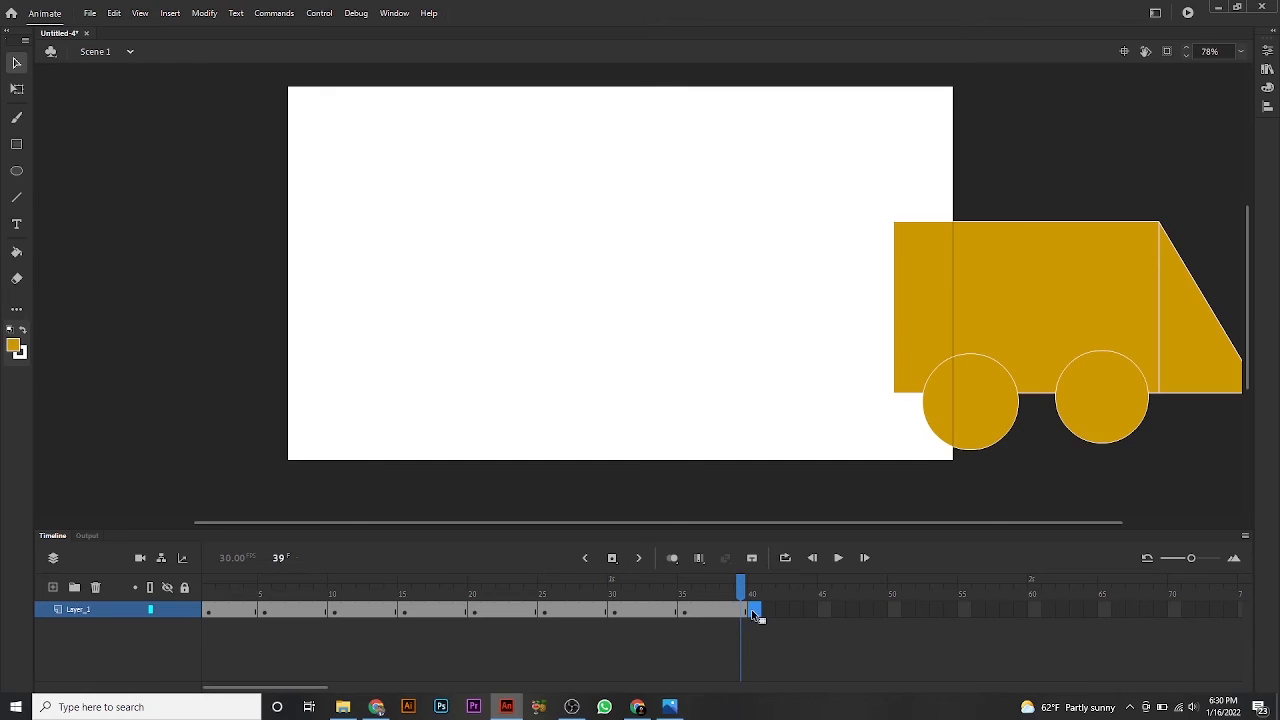
pyautogui.press('F5')
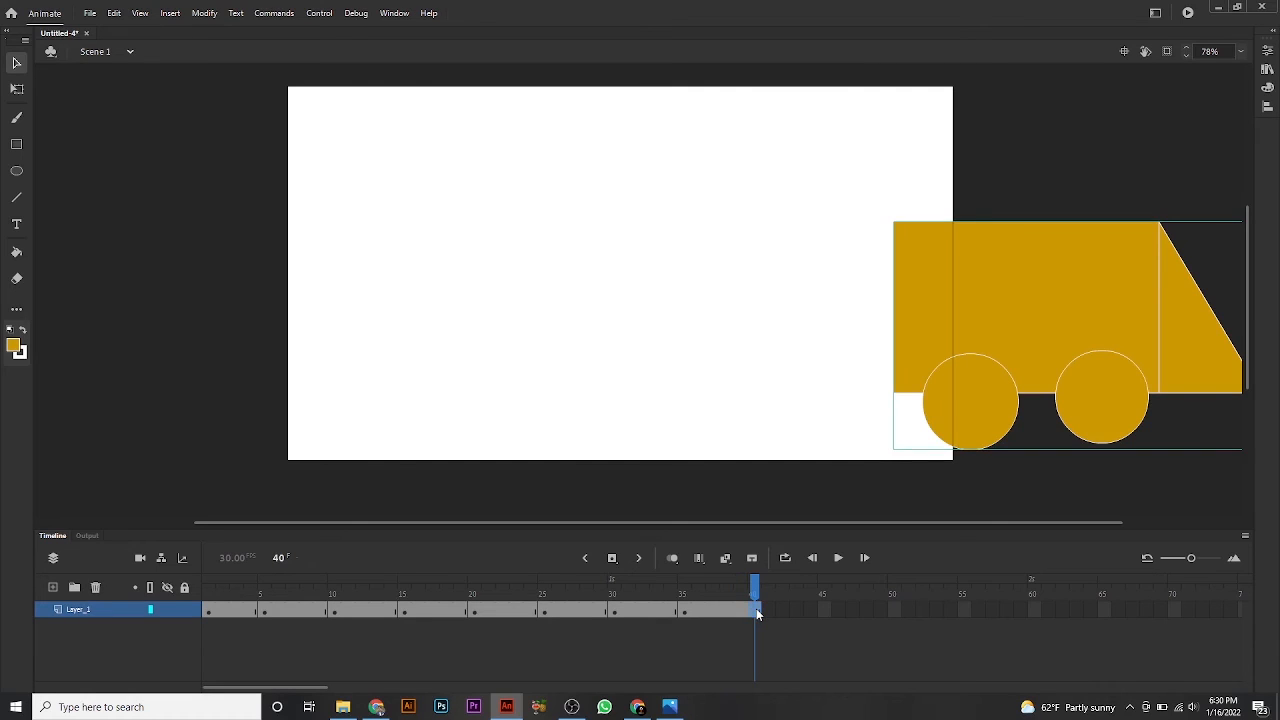
pyautogui.click(756, 611)
pyautogui.moveTo(928, 366); pyautogui.dragTo(1014, 364)
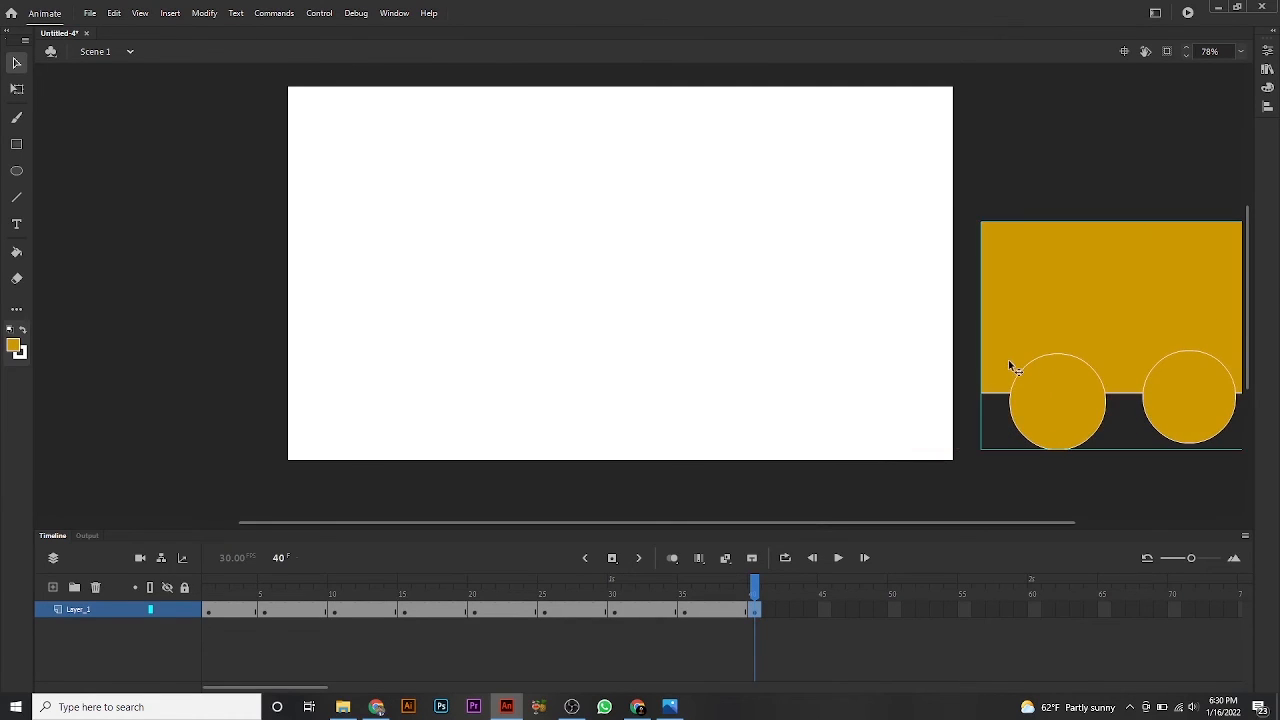
# Insert four frames after the frame 40 keyframe and return the playhead to frame 1.
pyautogui.press('F5')
pyautogui.press('F5')
pyautogui.press('F5')
pyautogui.press('F5')
pyautogui.moveTo(758, 592); pyautogui.dragTo(211, 537)
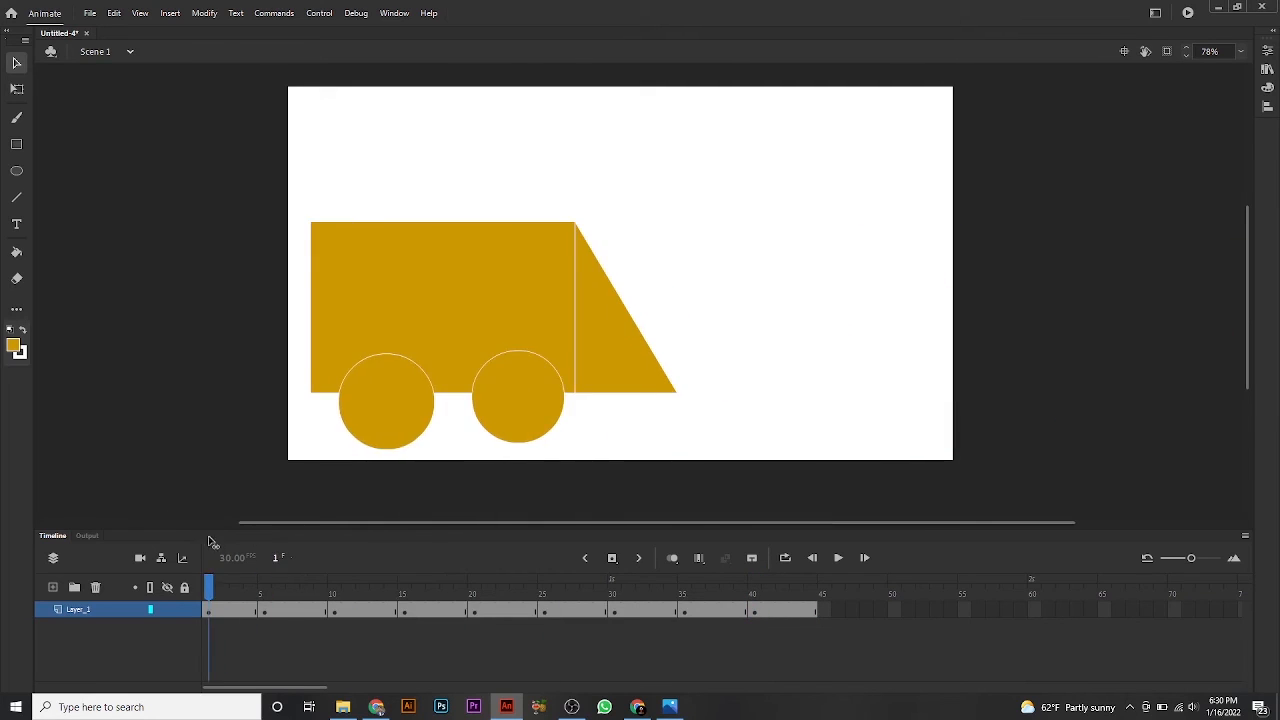
pyautogui.moveTo(211, 590)
pyautogui.mouseDown()
pyautogui.moveTo(814, 592)
pyautogui.moveTo(208, 607)
pyautogui.moveTo(814, 614)
pyautogui.moveTo(209, 597)
pyautogui.moveTo(463, 592)
pyautogui.moveTo(745, 600)
pyautogui.moveTo(197, 606)
pyautogui.moveTo(811, 613)
pyautogui.moveTo(208, 605)
pyautogui.mouseUp()
# Create a classic tween across all of Layer_1's frames, accepting the conversion of their content to symbols.
pyautogui.moveTo(826, 609); pyautogui.dragTo(202, 613)
pyautogui.rightClick(230, 609)
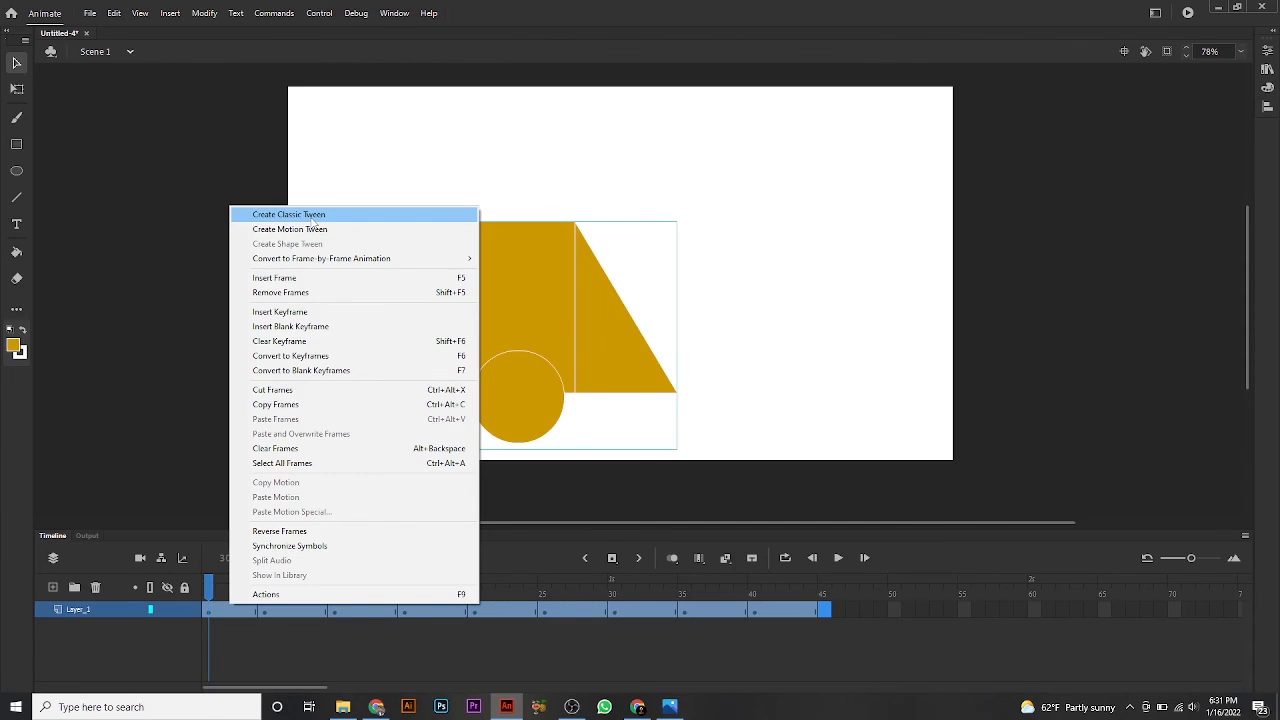
pyautogui.click(313, 219)
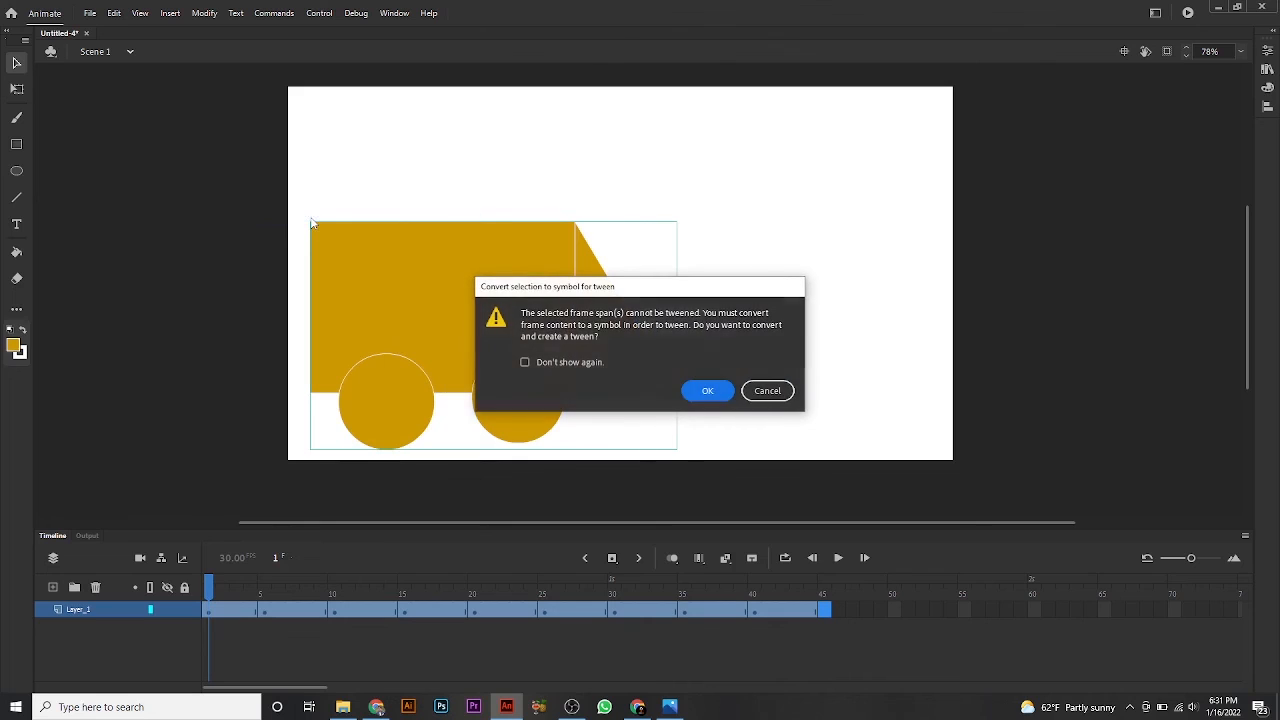
pyautogui.click(704, 391)
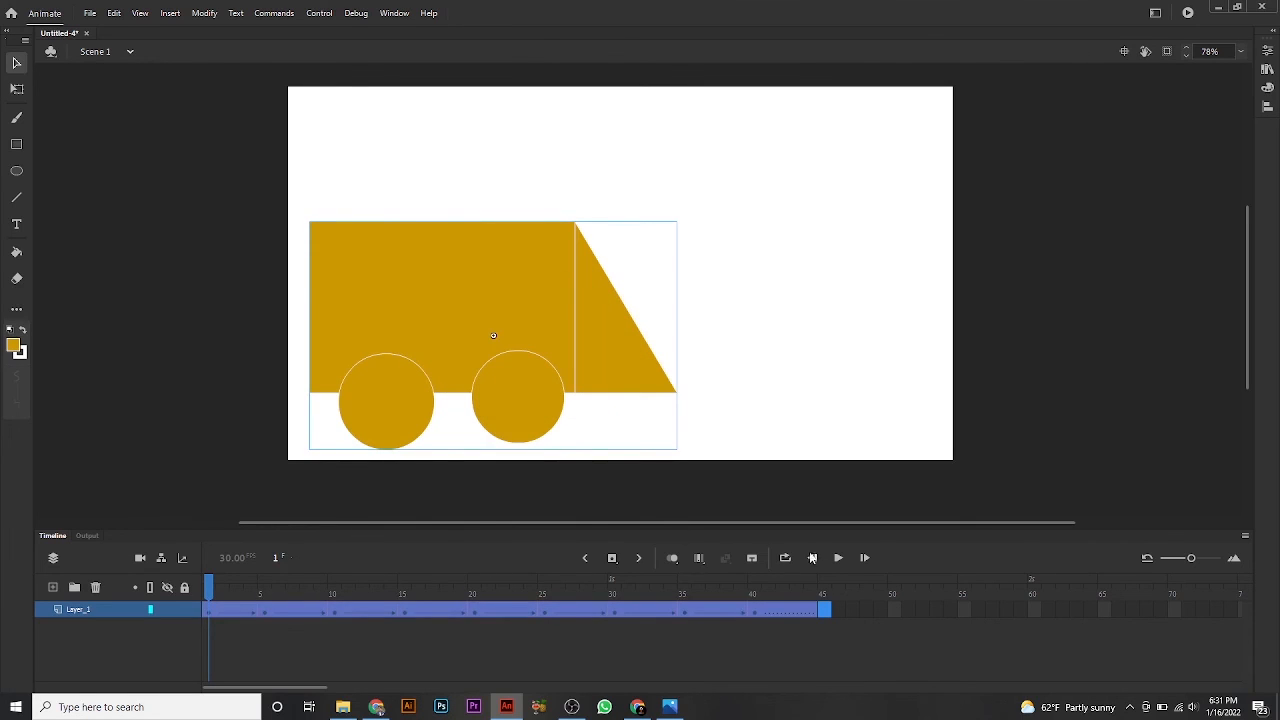
# Play the tweened vehicle animation on the timeline and return the playhead to frame 1.
pyautogui.click(838, 558)
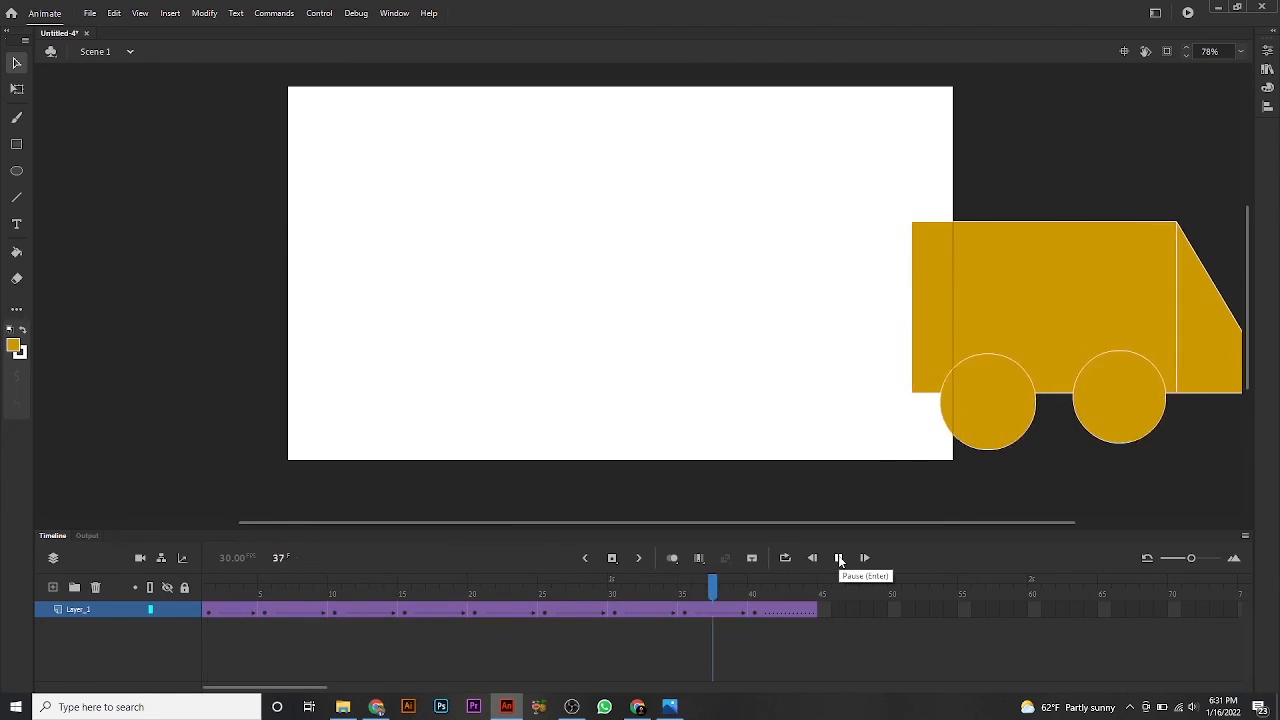
pyautogui.click(838, 558)
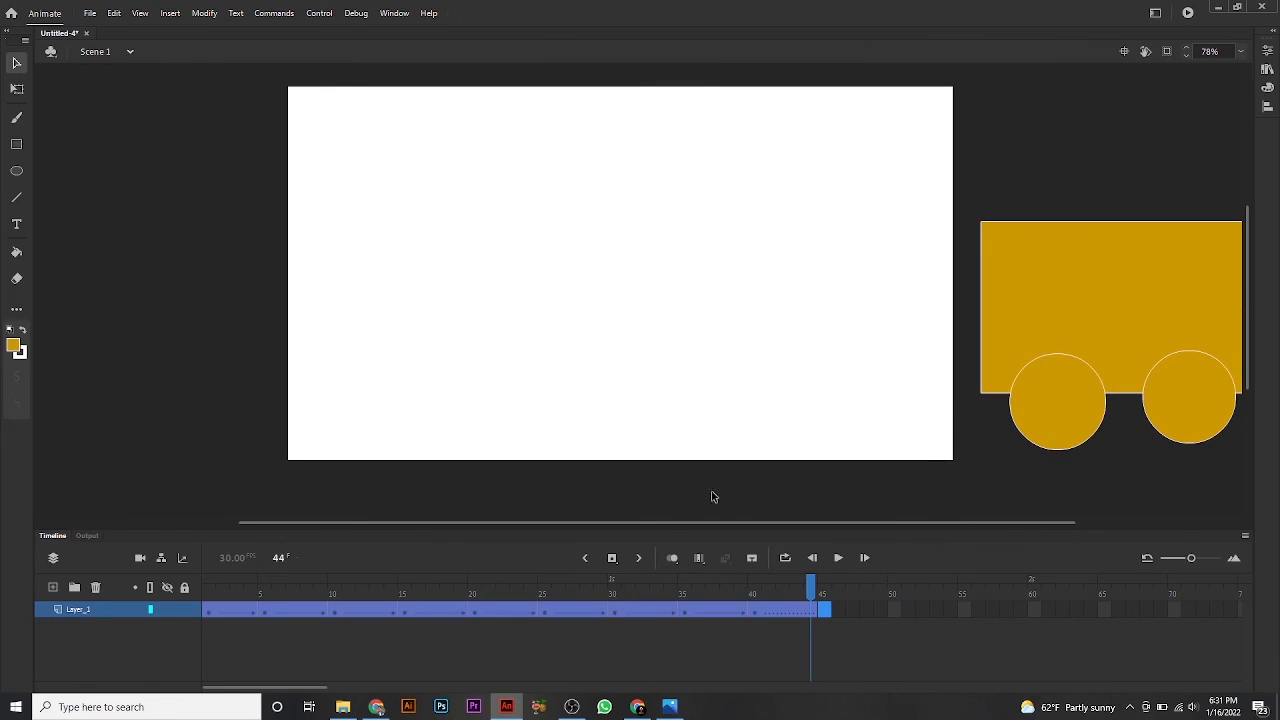
pyautogui.moveTo(818, 588); pyautogui.dragTo(192, 590)
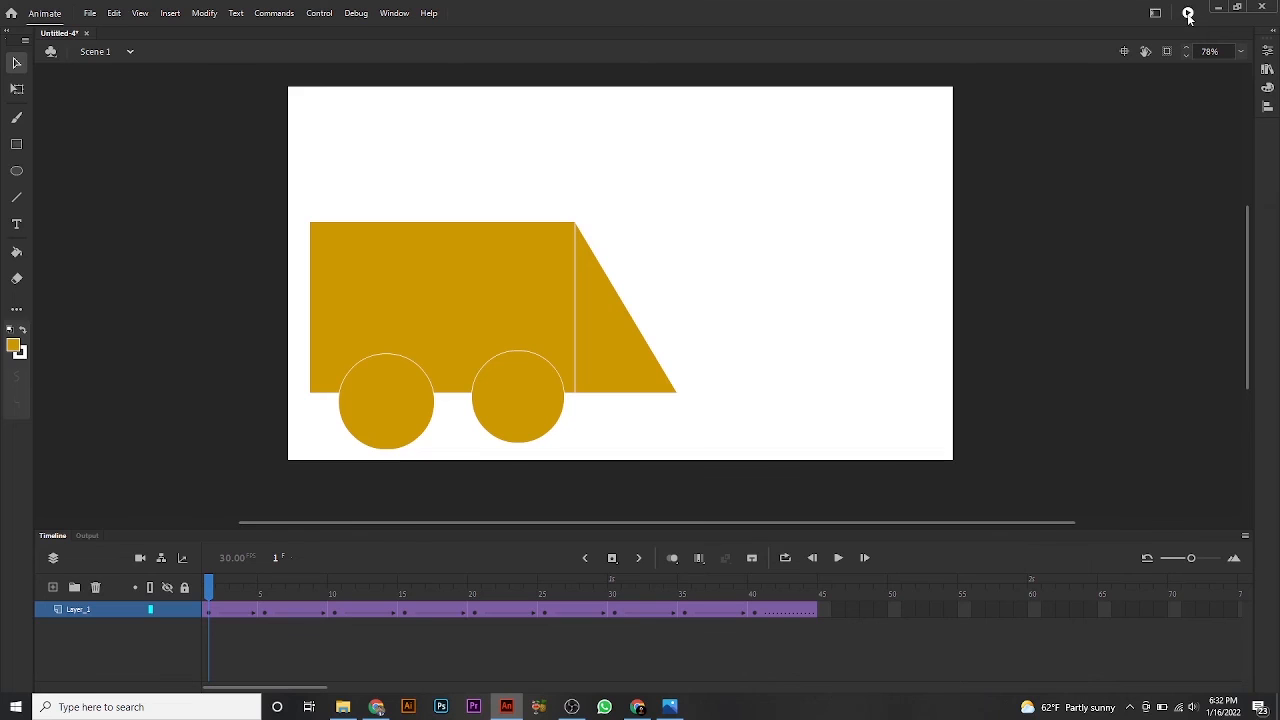
# Test the movie and maximize its preview window to watch the vehicle animation.
pyautogui.click(1188, 13)
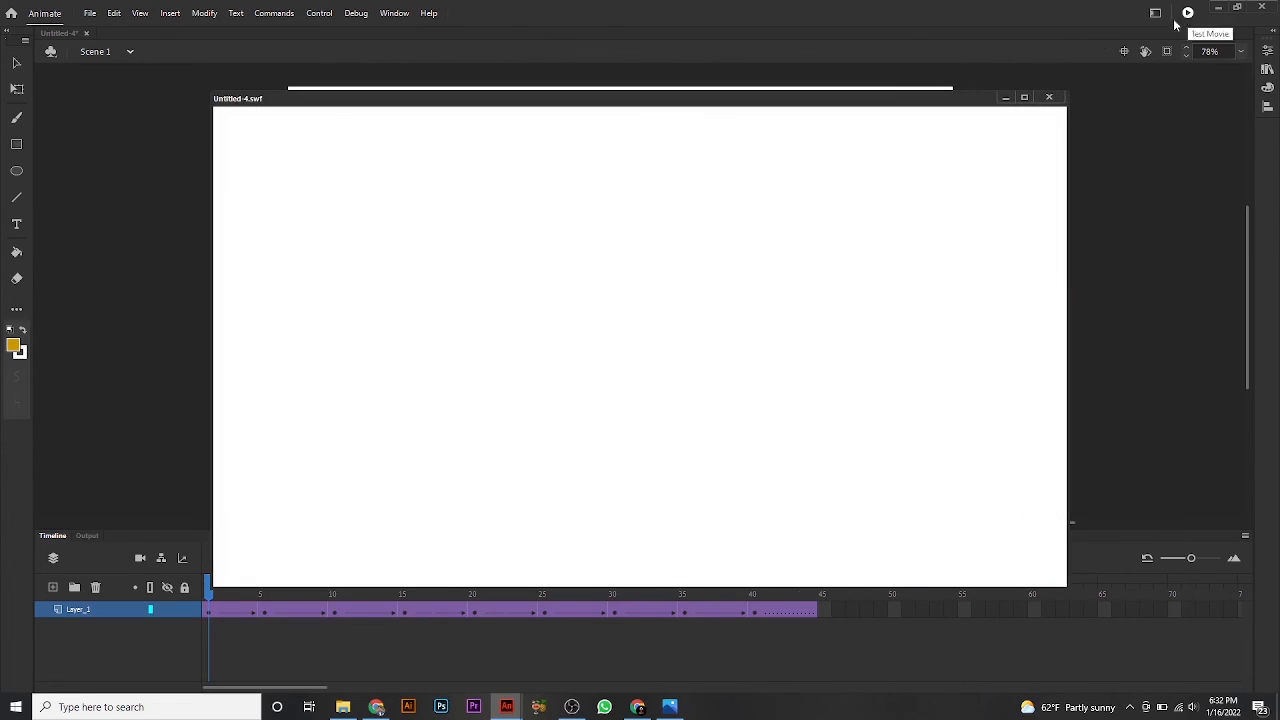
pyautogui.click(1024, 97)
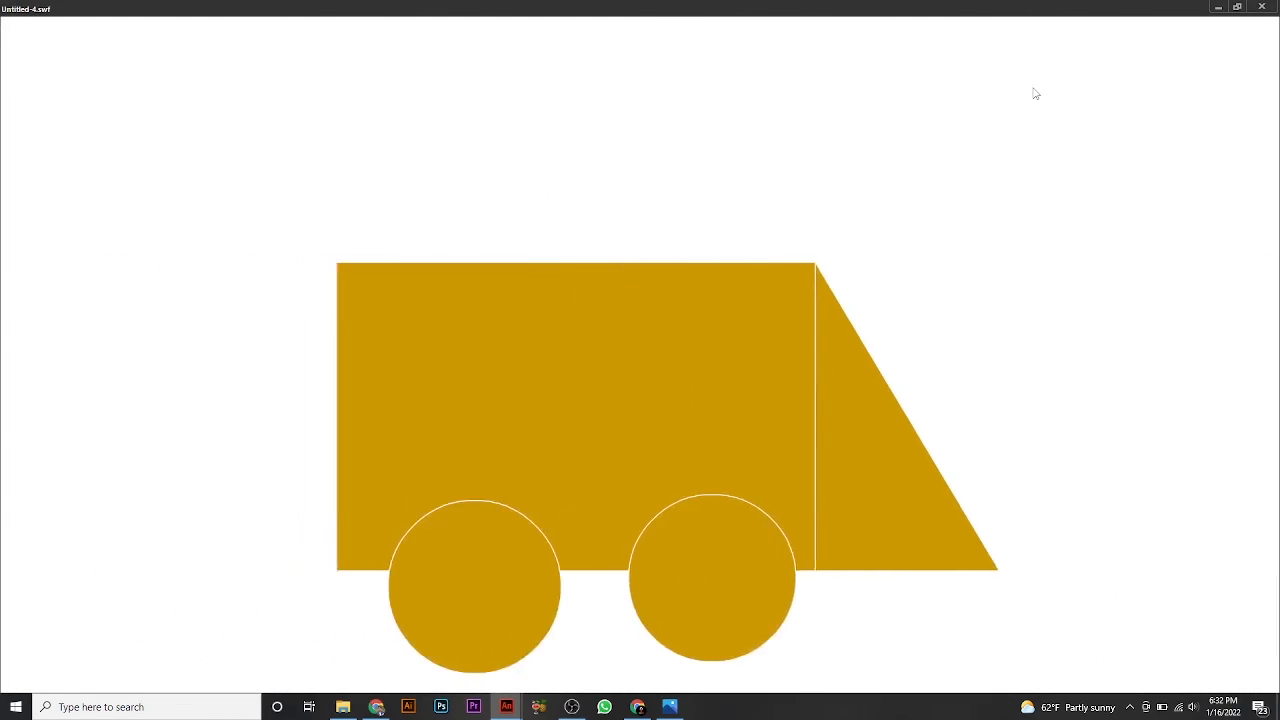